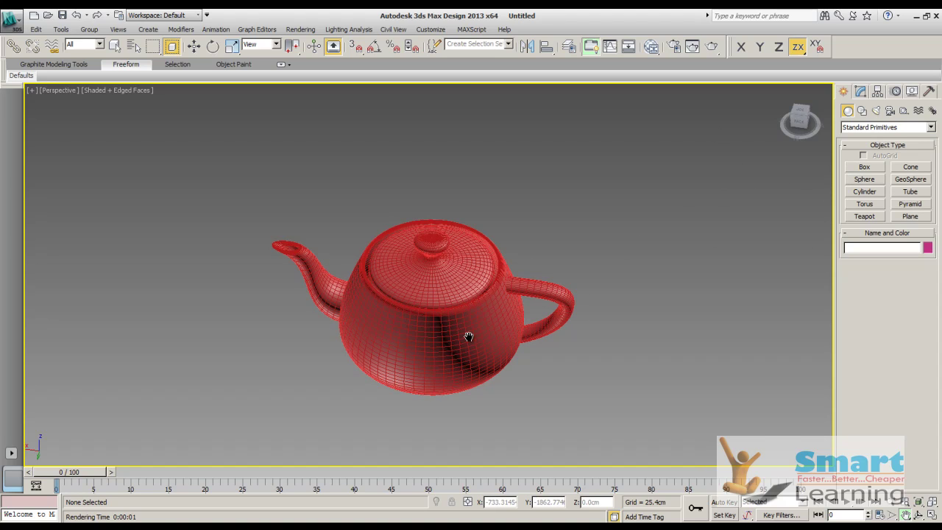
# - Remove the teapot and draw a box about 129 cm long, 222 cm wide and 230 cm high in the perspective view
pyautogui.hotkey('ctrl', 'z')
pyautogui.click(865, 167)
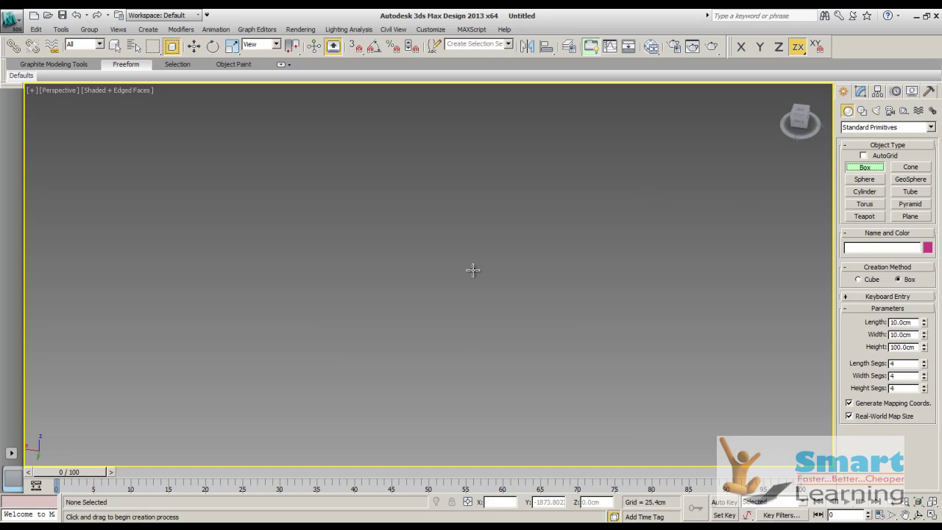
pyautogui.moveTo(314, 310); pyautogui.dragTo(406, 349)
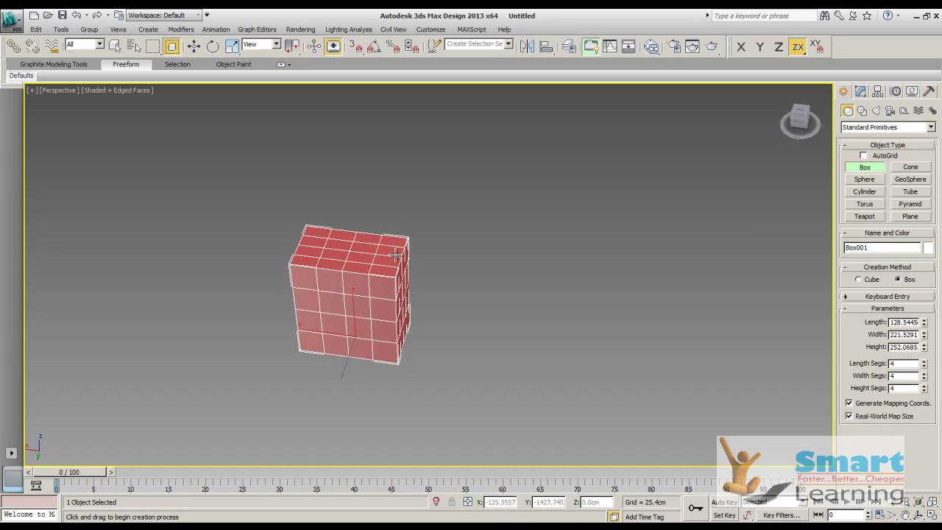
pyautogui.click(389, 264)
pyautogui.press('w')
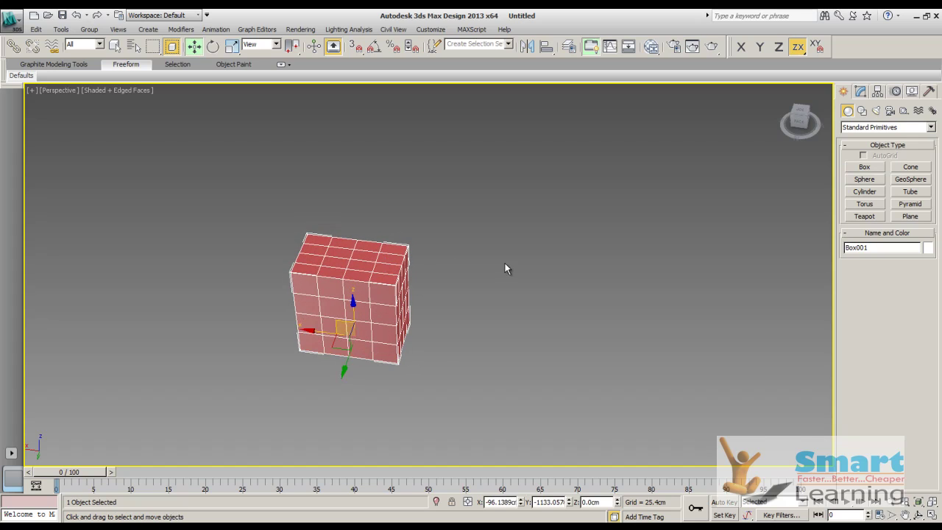
pyautogui.click(505, 269)
pyautogui.scroll(-3, 452, 280)
pyautogui.scroll(2, 452, 293)
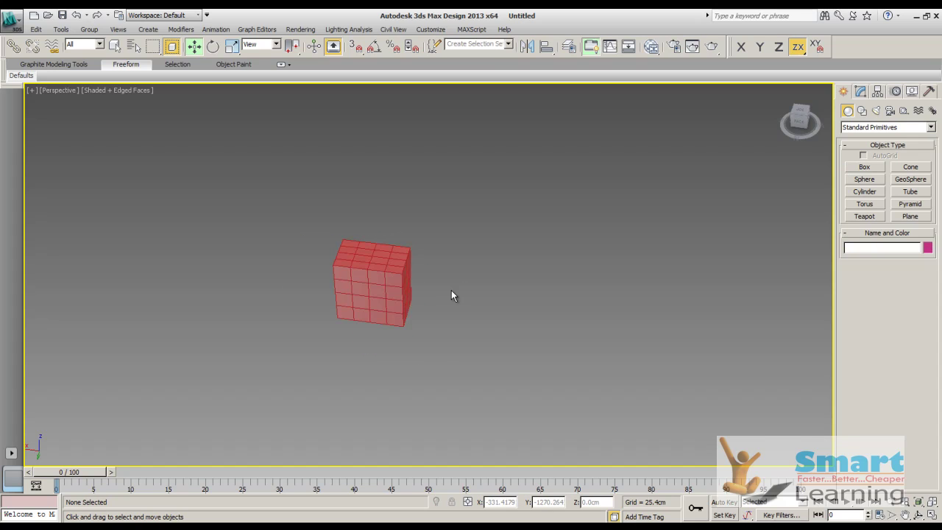
# - In the front view, increase the box's height to about 304 cm
pyautogui.press('f')
pyautogui.scroll(-3, 437, 305)
pyautogui.scroll(2, 390, 276)
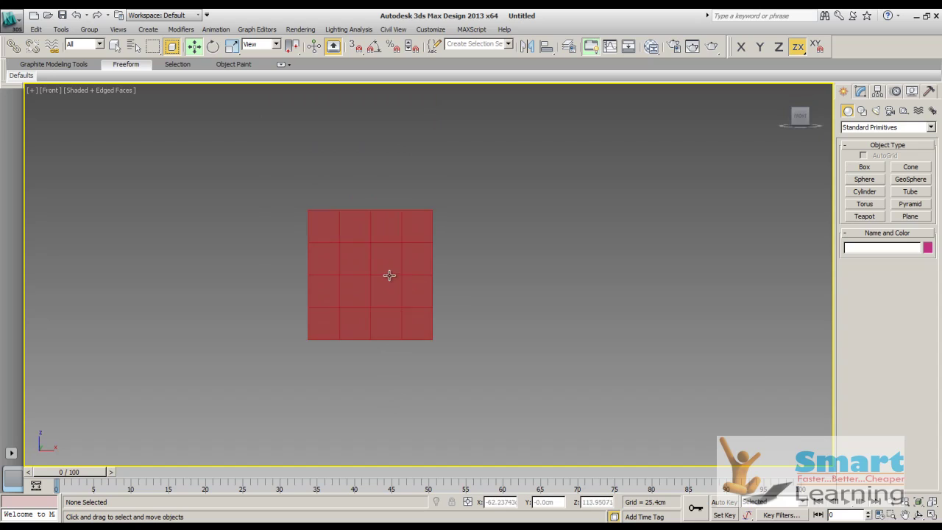
pyautogui.scroll(2, 389, 276)
pyautogui.moveTo(385, 273); pyautogui.dragTo(419, 316, button='middle')
pyautogui.click(384, 279)
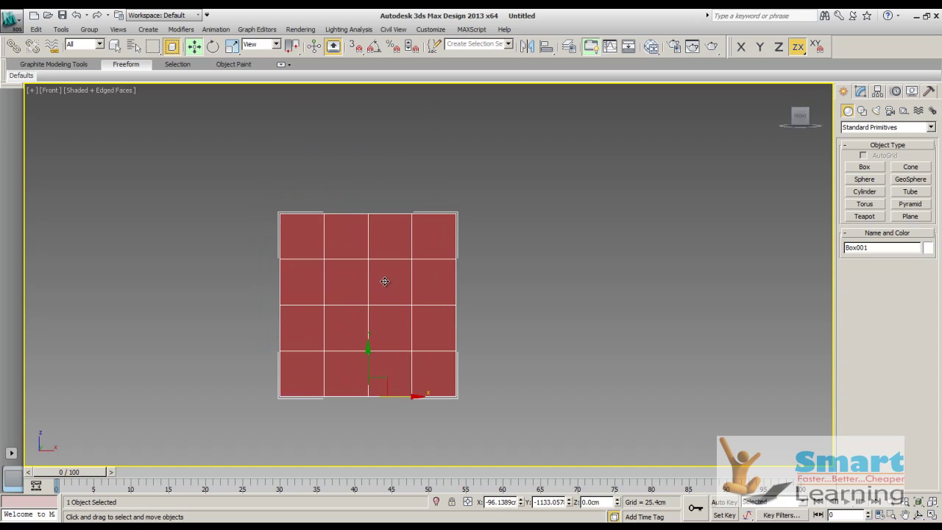
pyautogui.click(860, 91)
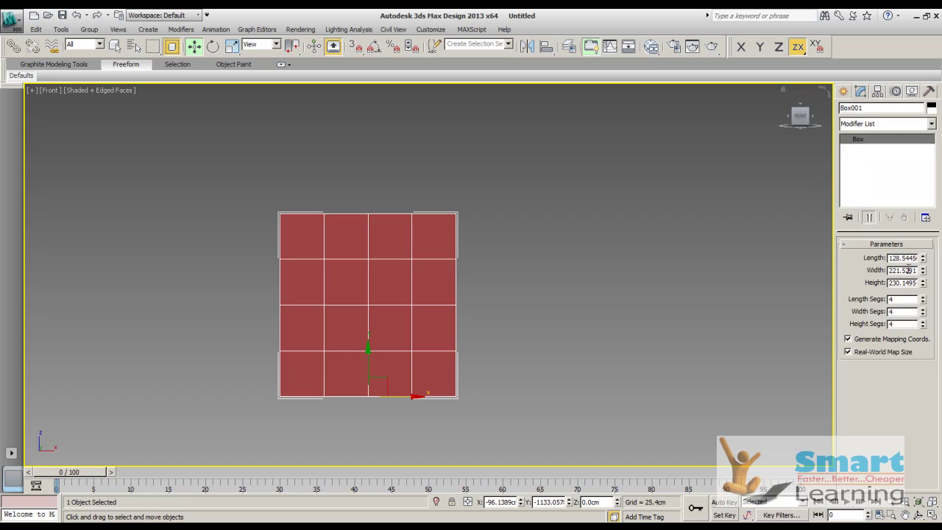
pyautogui.moveTo(925, 286); pyautogui.dragTo(922, 260)
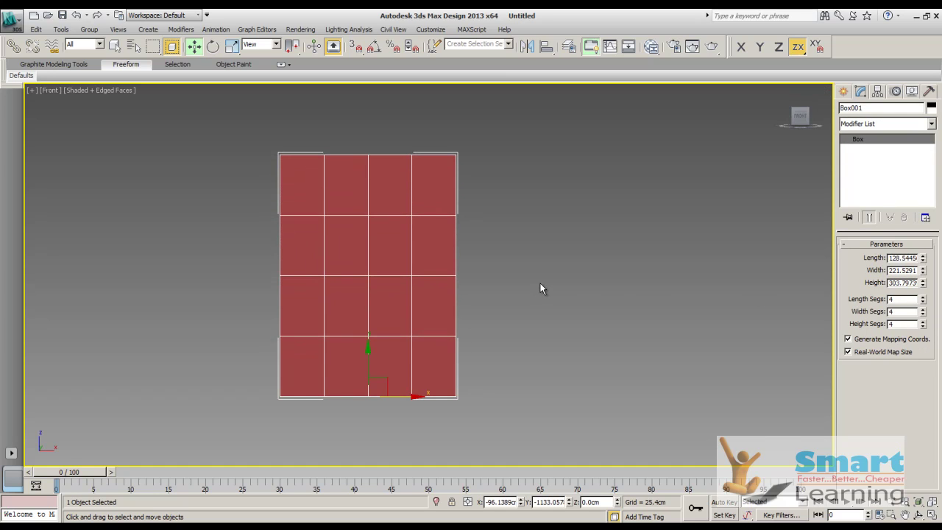
pyautogui.click(508, 278)
pyautogui.scroll(-2, 424, 265)
pyautogui.moveTo(414, 262); pyautogui.dragTo(393, 271, button='middle')
pyautogui.scroll(1, 430, 285)
pyautogui.scroll(-2, 427, 273)
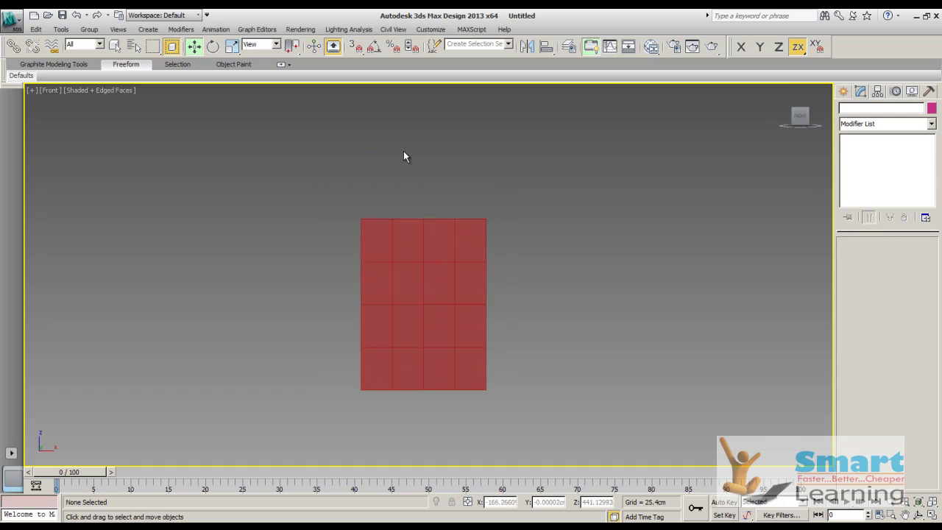
# - In the perspective view, try a width of 400 cm on the box and settle on 200 cm
pyautogui.click(788, 95)
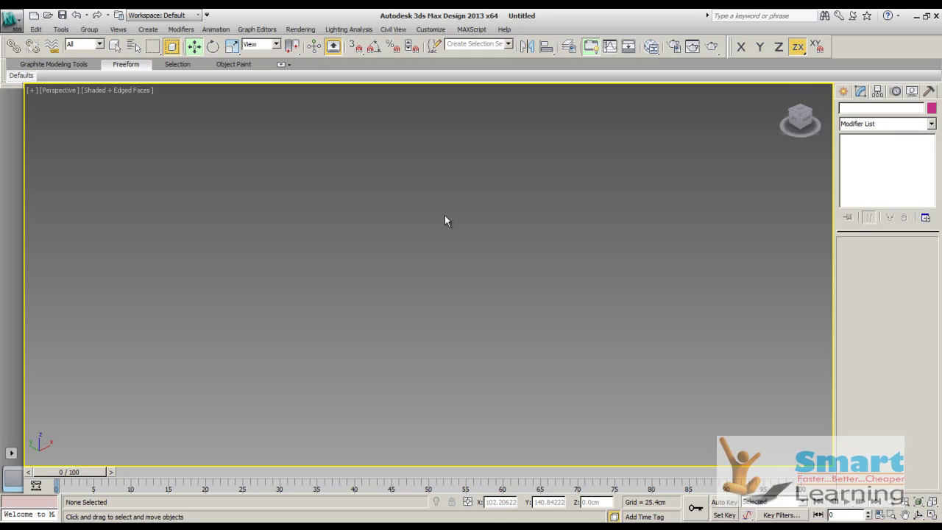
pyautogui.press('z')
pyautogui.scroll(-2, 383, 273)
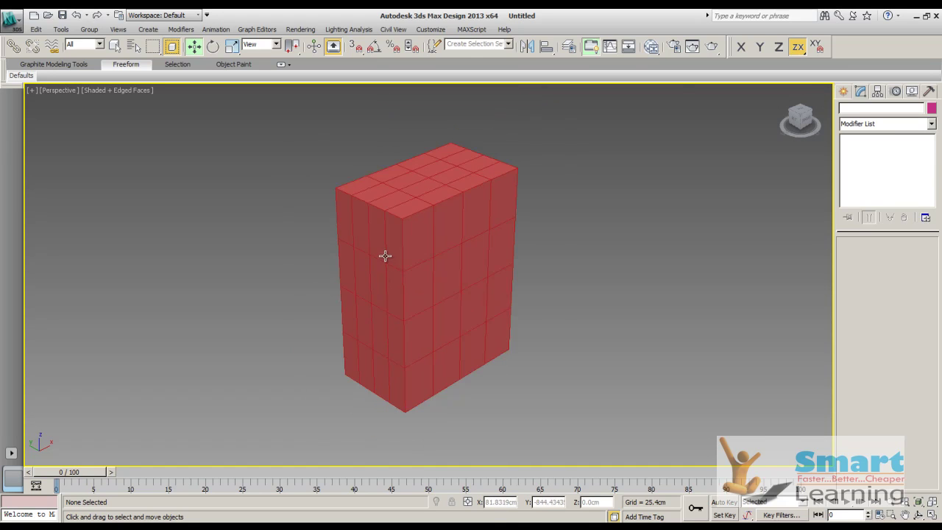
pyautogui.click(370, 248)
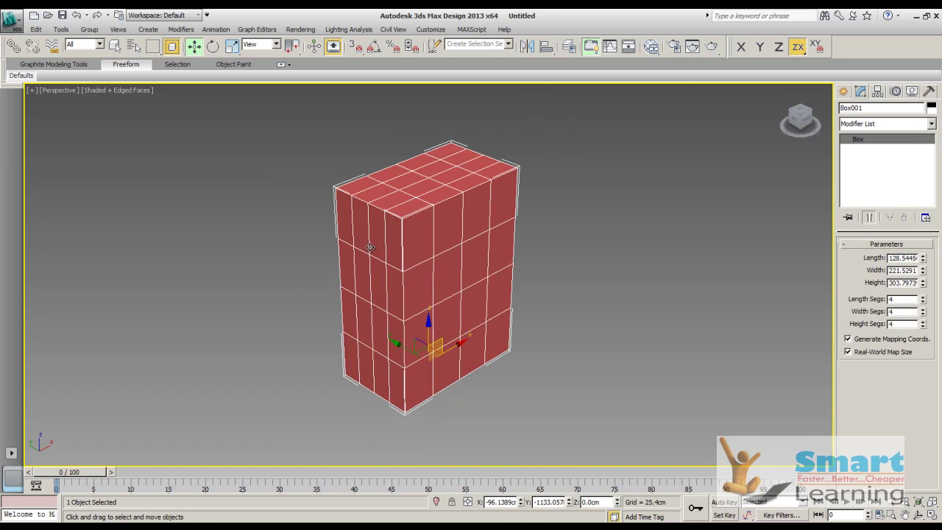
pyautogui.doubleClick(915, 272)
pyautogui.write('400')
pyautogui.press('Return')
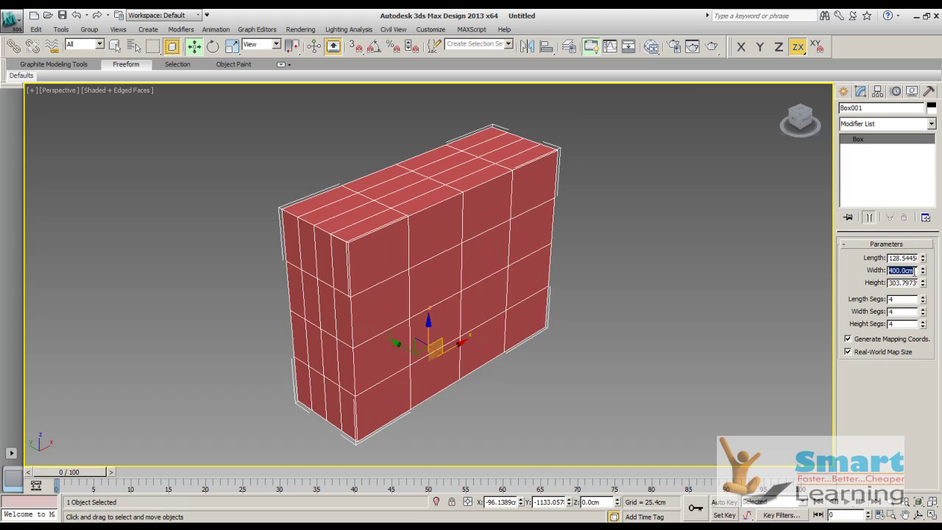
pyautogui.write('200')
pyautogui.press('Return')
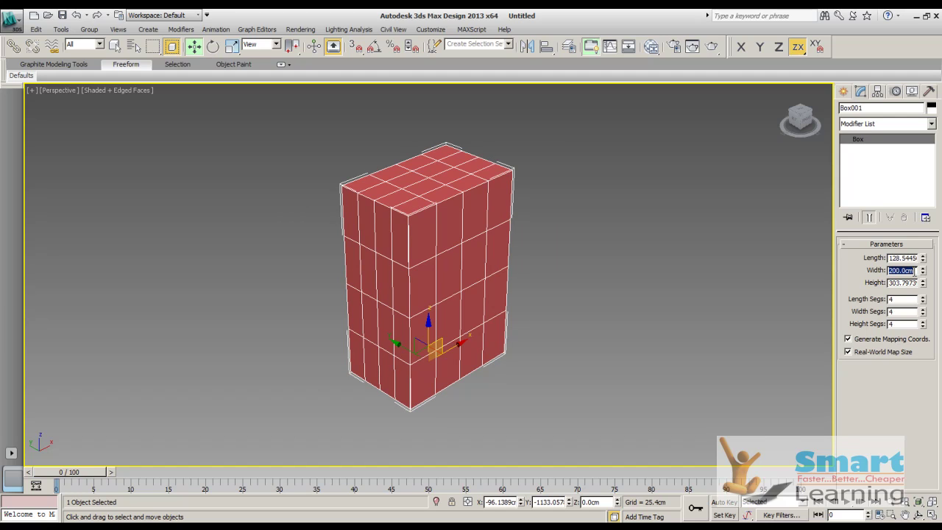
# - Set the box's length to 200 cm and its height to 325 cm
pyautogui.moveTo(922, 260); pyautogui.dragTo(917, 223)
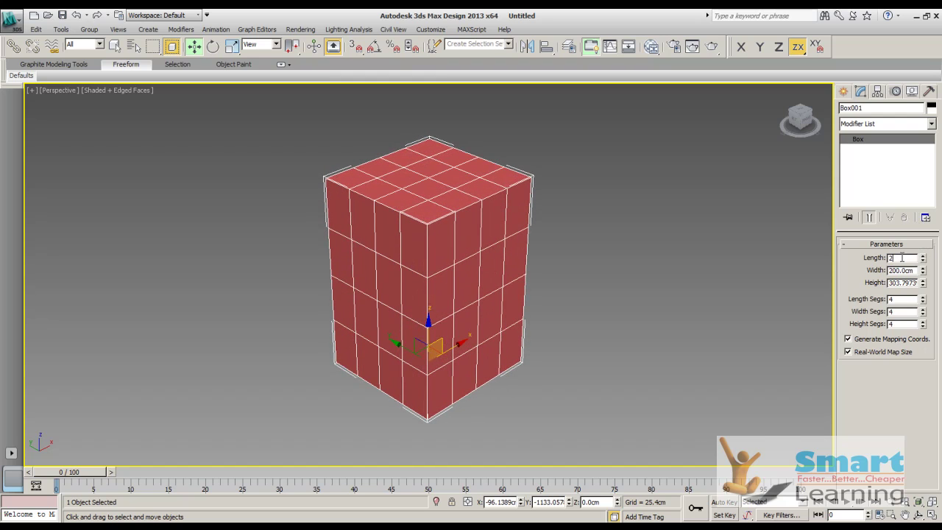
pyautogui.press('Return')
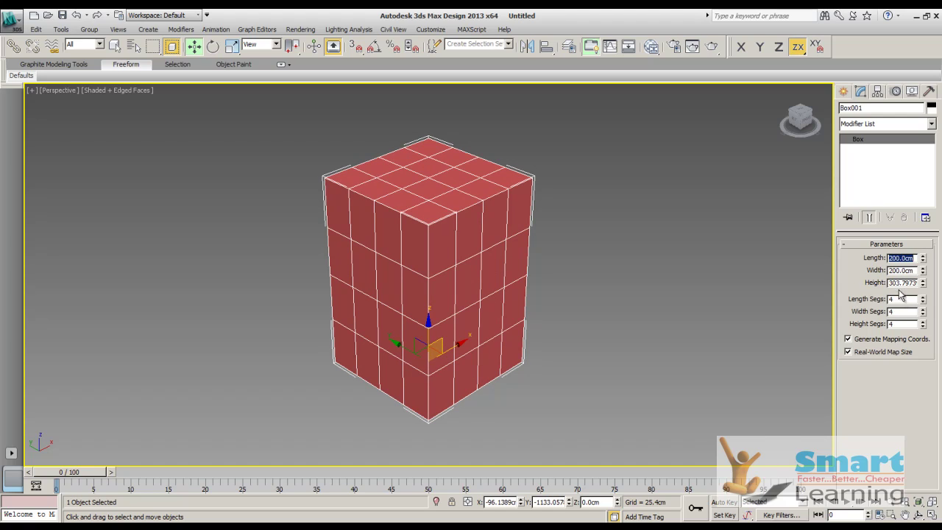
pyautogui.doubleClick(901, 283)
pyautogui.write('325')
pyautogui.press('Return')
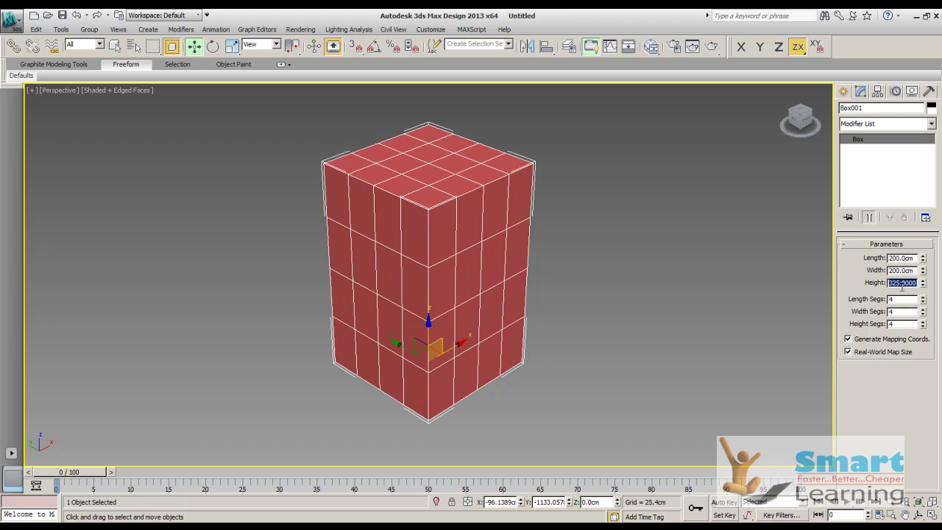
pyautogui.click(576, 306)
pyautogui.moveTo(514, 280); pyautogui.dragTo(410, 301, button='middle')
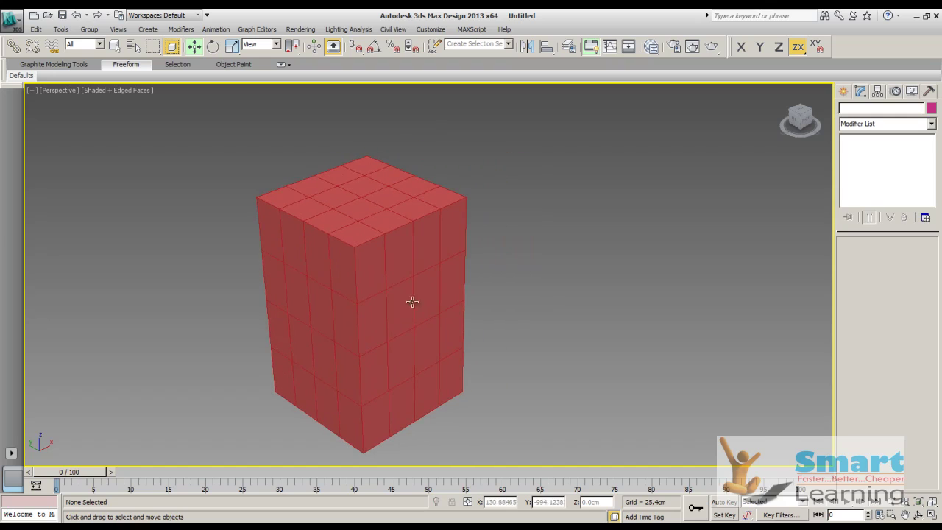
pyautogui.click(388, 240)
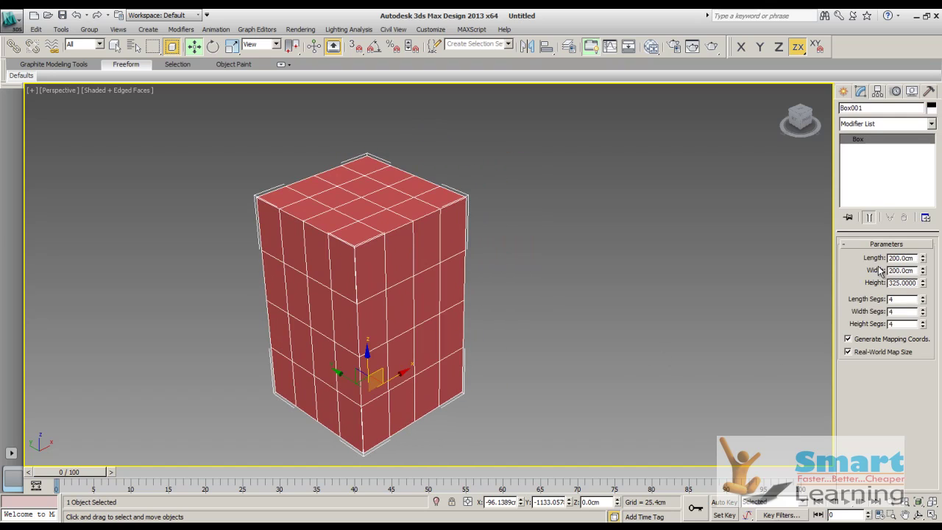
pyautogui.click(562, 307)
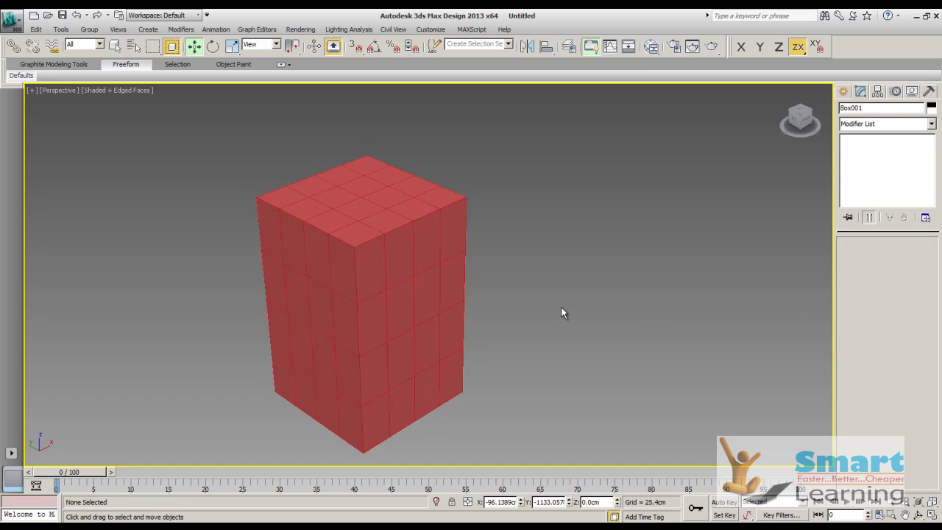
# - In the front view, draw a second box from the first box's upper right corner, about 129 cm long, 287 cm wide and 101 cm high
pyautogui.click(844, 93)
pyautogui.click(866, 167)
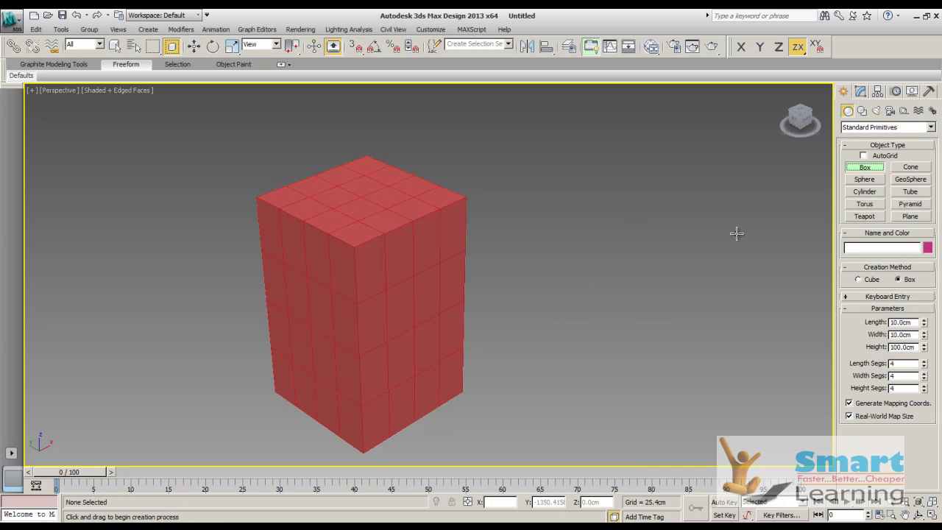
pyautogui.moveTo(487, 240); pyautogui.dragTo(471, 267, button='middle')
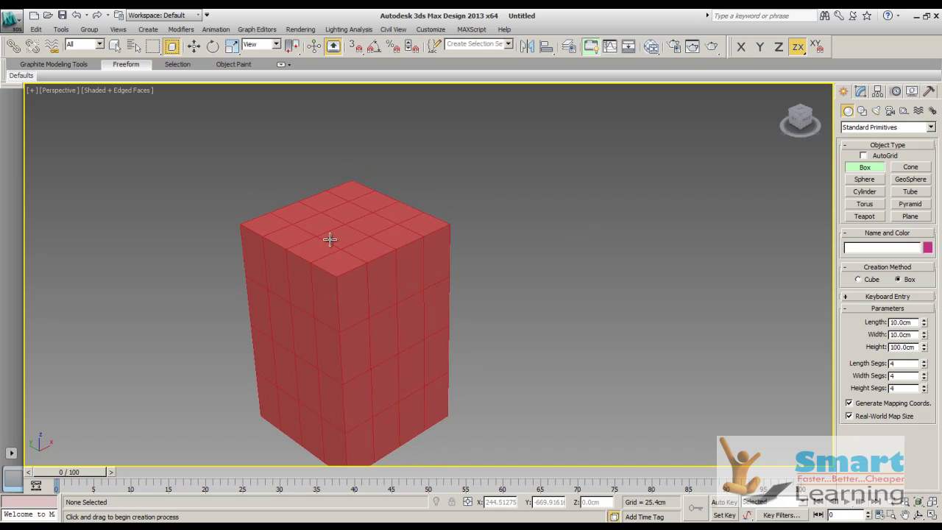
pyautogui.press('f')
pyautogui.moveTo(413, 221); pyautogui.dragTo(379, 361, button='middle')
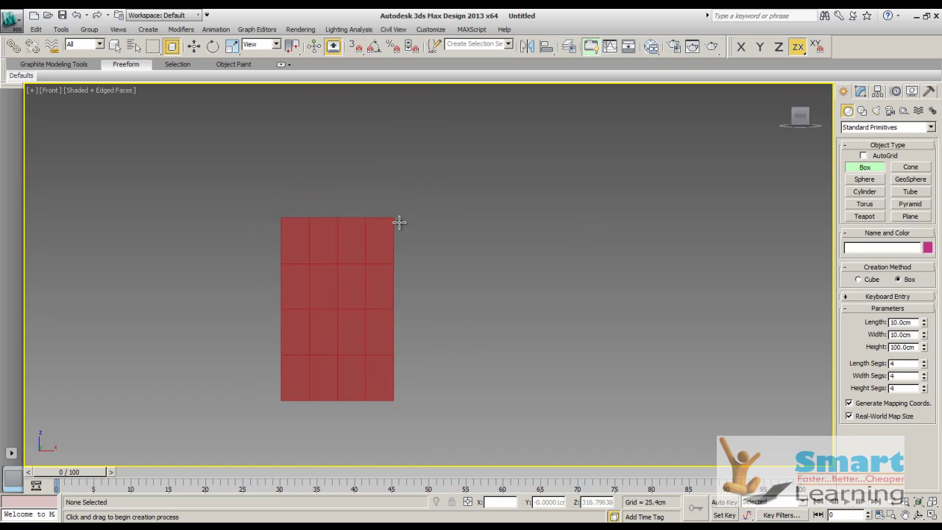
pyautogui.scroll(3, 400, 223)
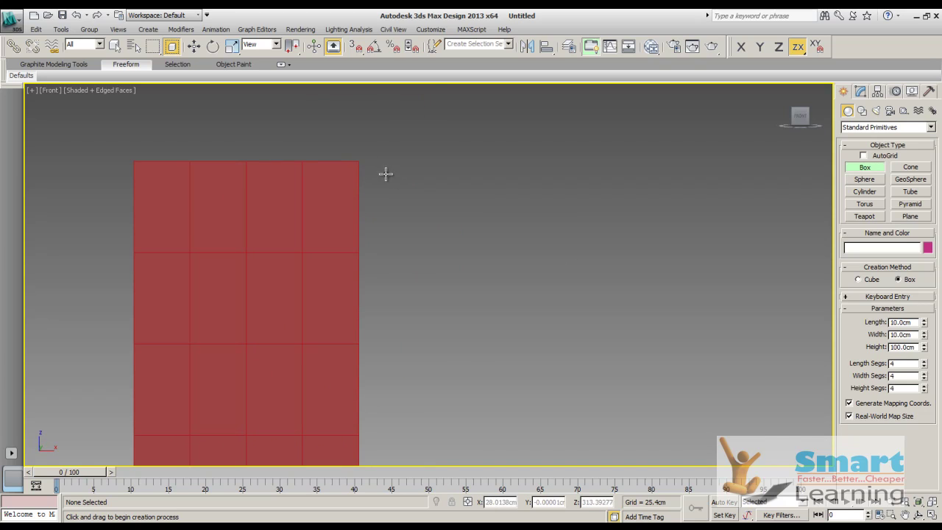
pyautogui.moveTo(360, 162); pyautogui.dragTo(685, 307)
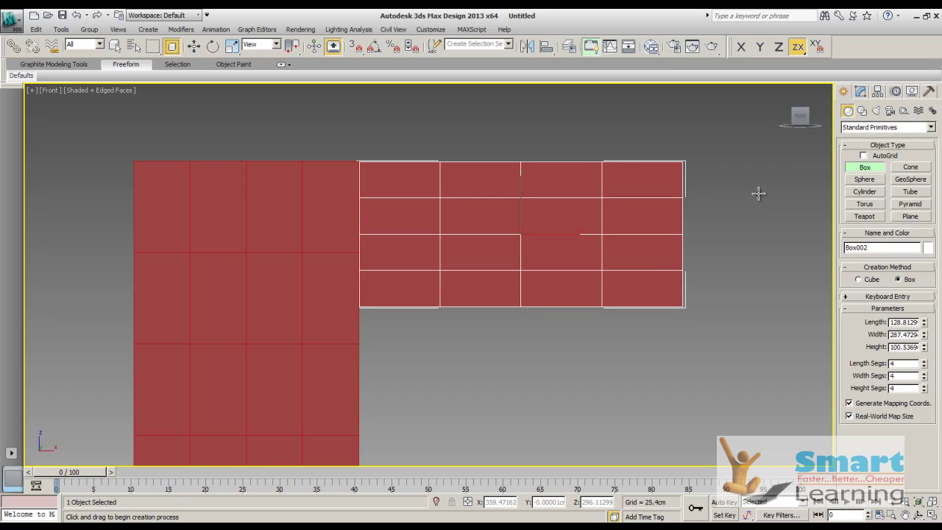
# - In the perspective view, move the second box along the Y axis until it sits beside the upper part of the tall box
pyautogui.click(782, 92)
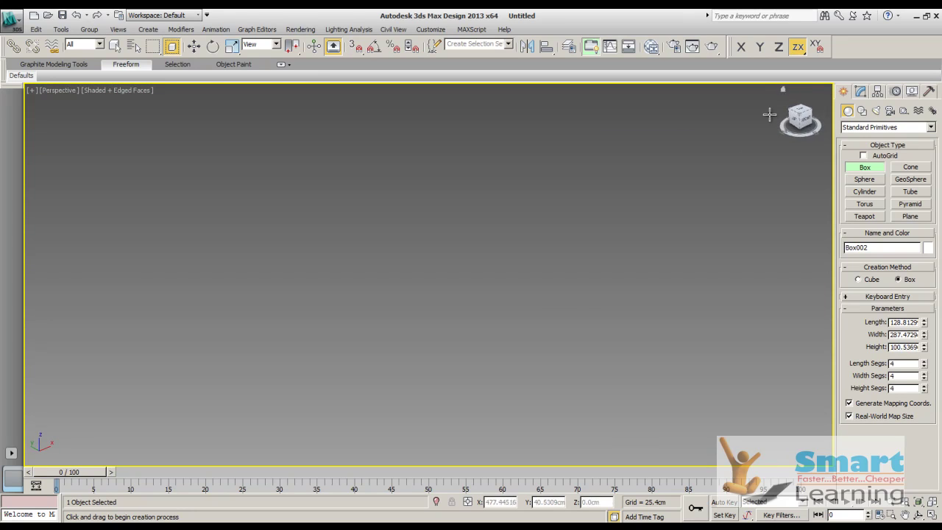
pyautogui.scroll(-4, 545, 316)
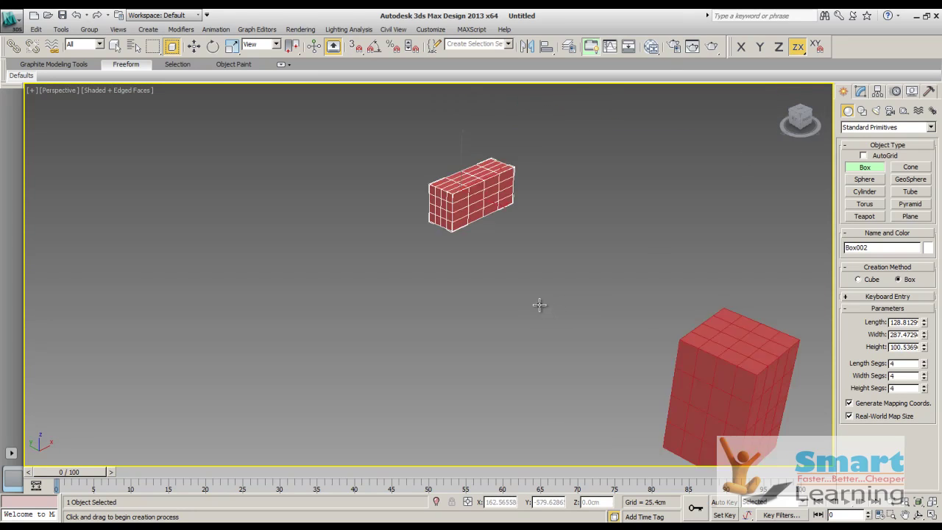
pyautogui.rightClick(494, 240)
pyautogui.click(546, 253)
pyautogui.moveTo(461, 280); pyautogui.dragTo(324, 227, button='middle')
pyautogui.scroll(2, 393, 272)
pyautogui.click(330, 210)
pyautogui.moveTo(285, 171); pyautogui.dragTo(595, 347)
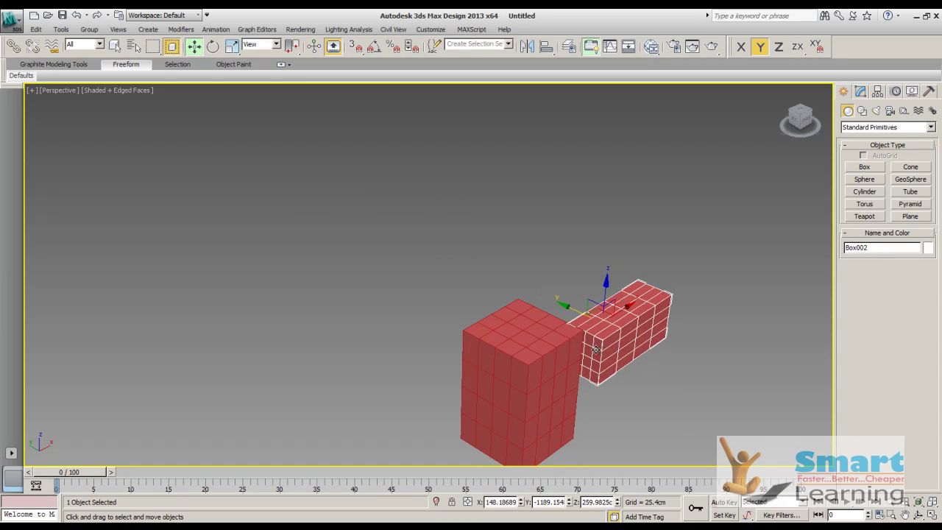
pyautogui.scroll(4, 595, 347)
pyautogui.moveTo(565, 337); pyautogui.dragTo(389, 252, button='middle')
pyautogui.scroll(-3, 391, 255)
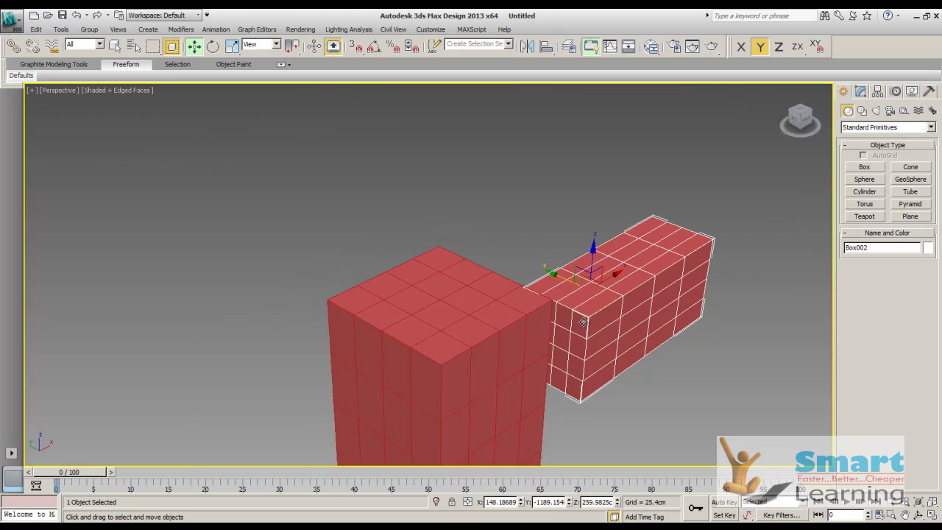
pyautogui.scroll(4, 538, 307)
pyautogui.scroll(-6, 426, 178)
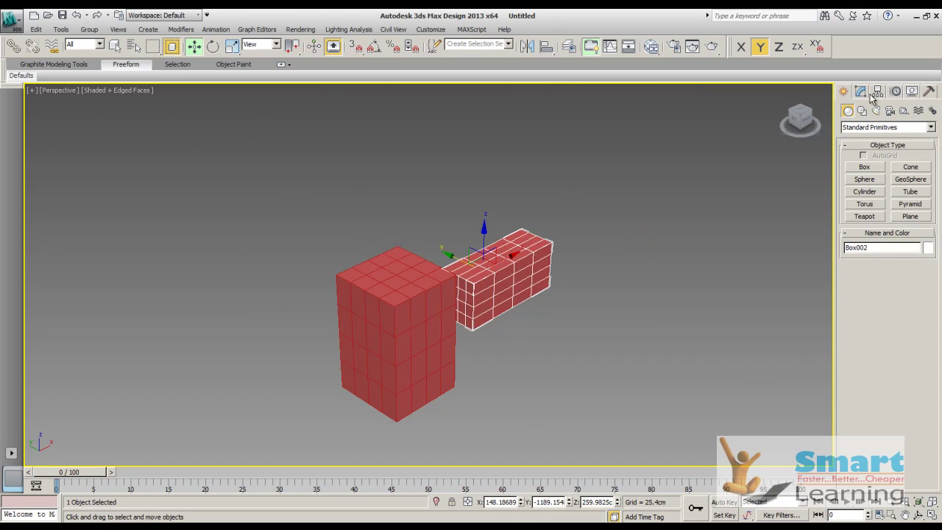
# - Check both boxes' parameters, try a width of 200 cm on the second box and settle on 300 cm
pyautogui.click(861, 92)
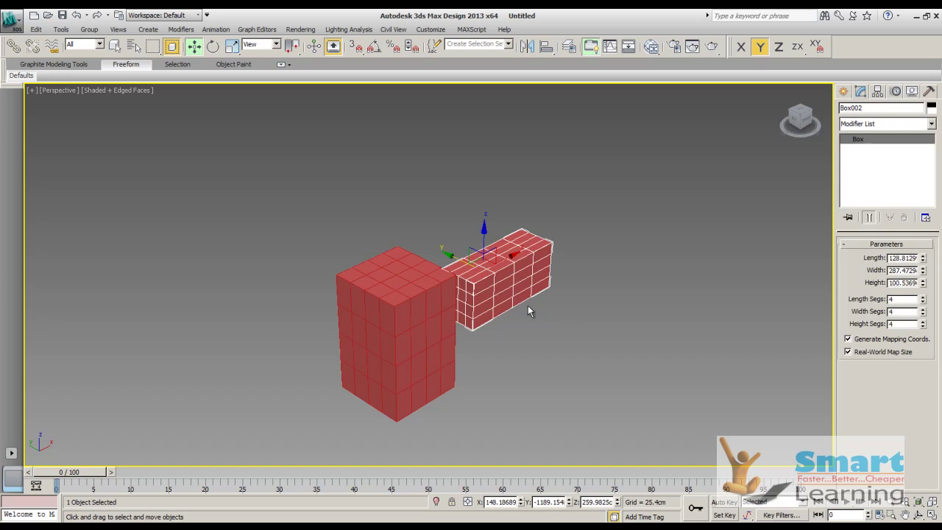
pyautogui.click(388, 284)
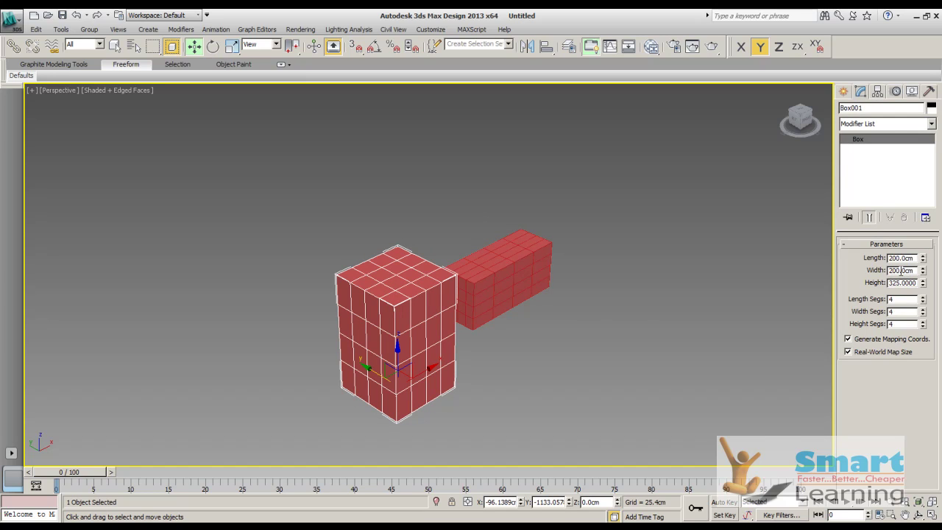
pyautogui.click(479, 278)
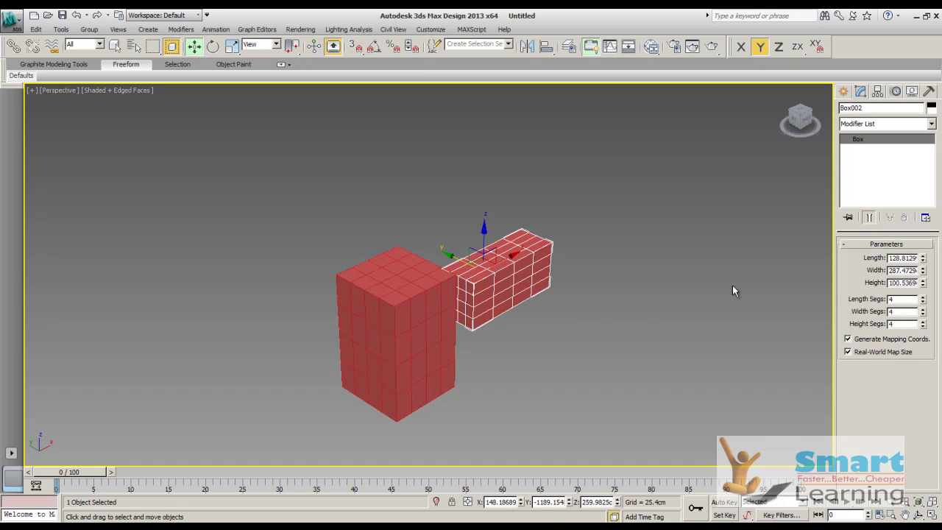
pyautogui.doubleClick(904, 270)
pyautogui.write('200')
pyautogui.press('Return')
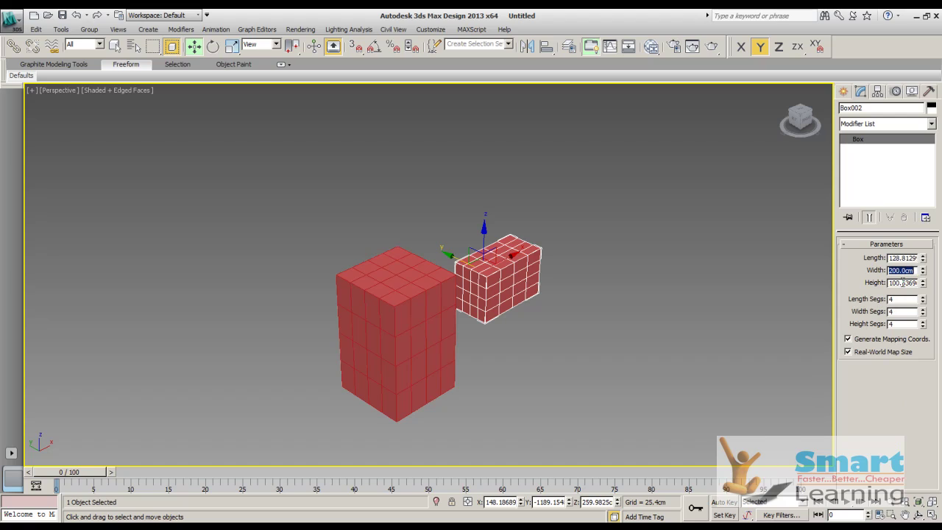
pyautogui.write('300')
pyautogui.press('Return')
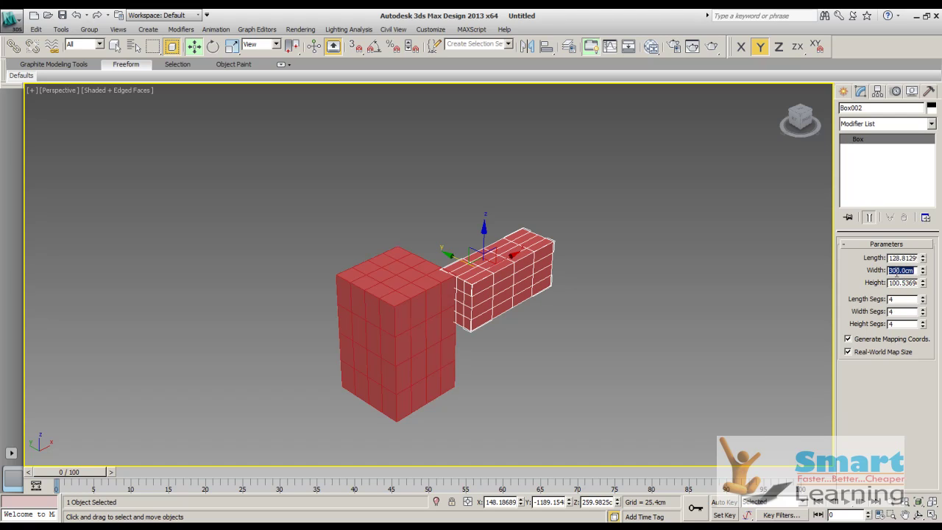
# - Try a length of 200 cm on the second box, settle on 125 cm, and set its height to 200 cm
pyautogui.click(904, 258)
pyautogui.write('200')
pyautogui.press('Return')
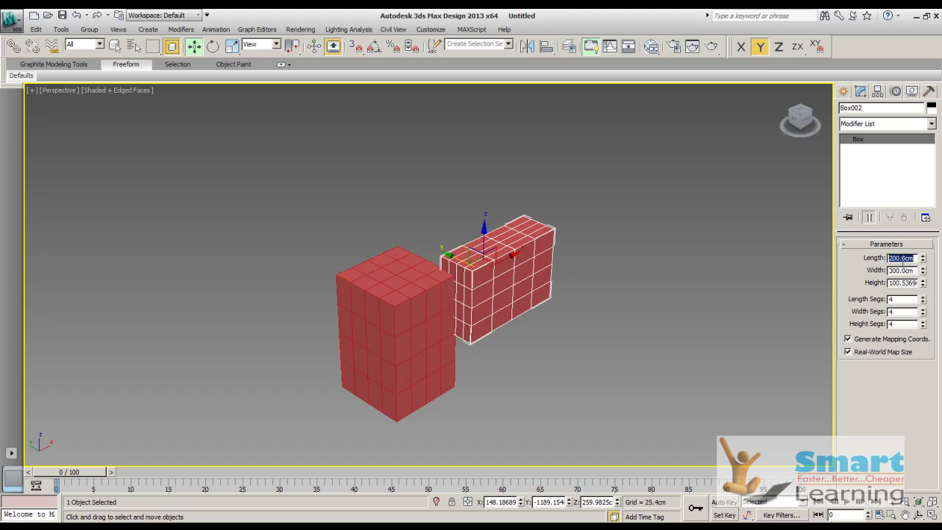
pyautogui.write('125')
pyautogui.press('Return')
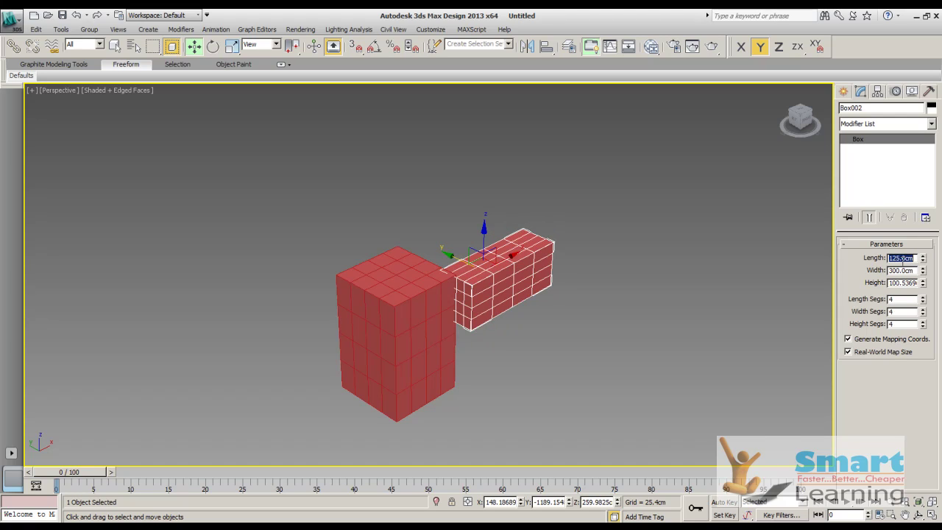
pyautogui.doubleClick(915, 284)
pyautogui.write('200')
pyautogui.press('Return')
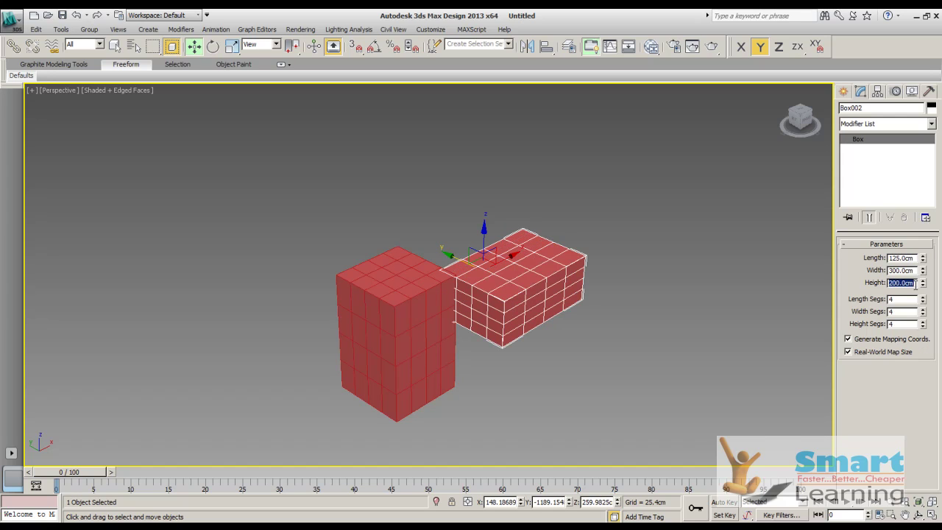
# - Move the second box along the Y axis until it stands clear of the tall box
pyautogui.click(558, 354)
pyautogui.click(506, 328)
pyautogui.moveTo(506, 308); pyautogui.dragTo(555, 331)
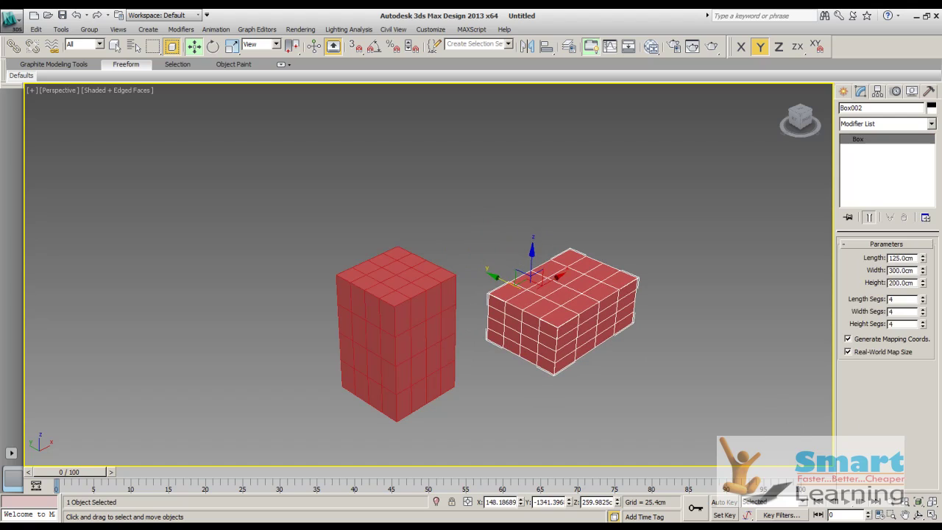
# - Turn on 3D snapping and add Vertex to the active snap types
pyautogui.click(356, 48)
pyautogui.rightClick(357, 48)
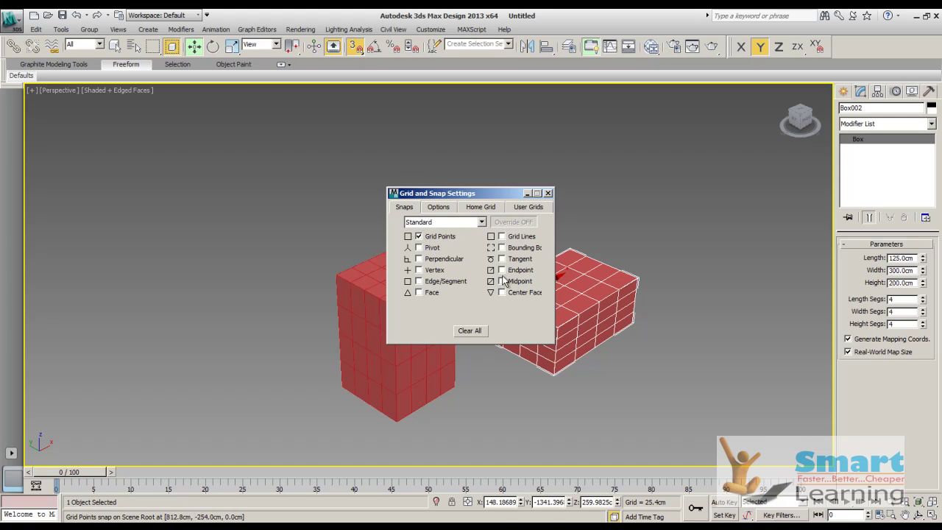
pyautogui.click(425, 272)
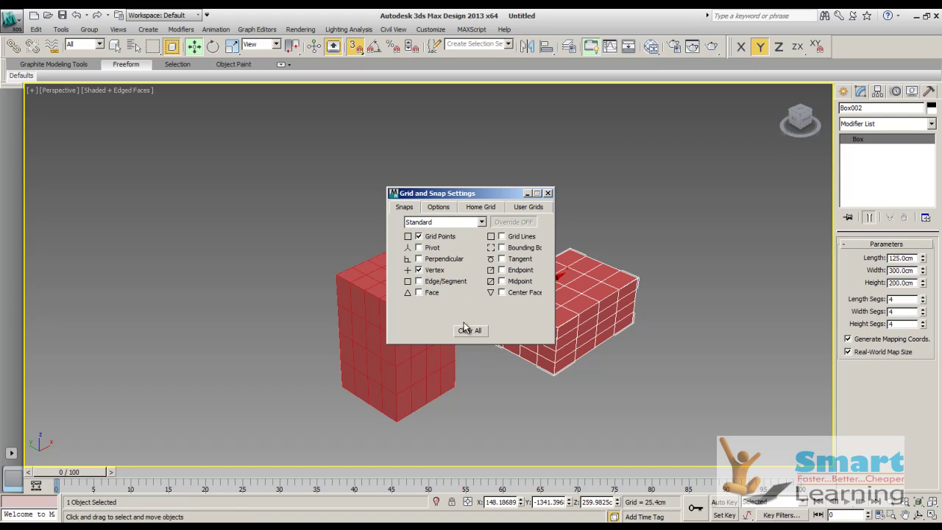
pyautogui.click(548, 194)
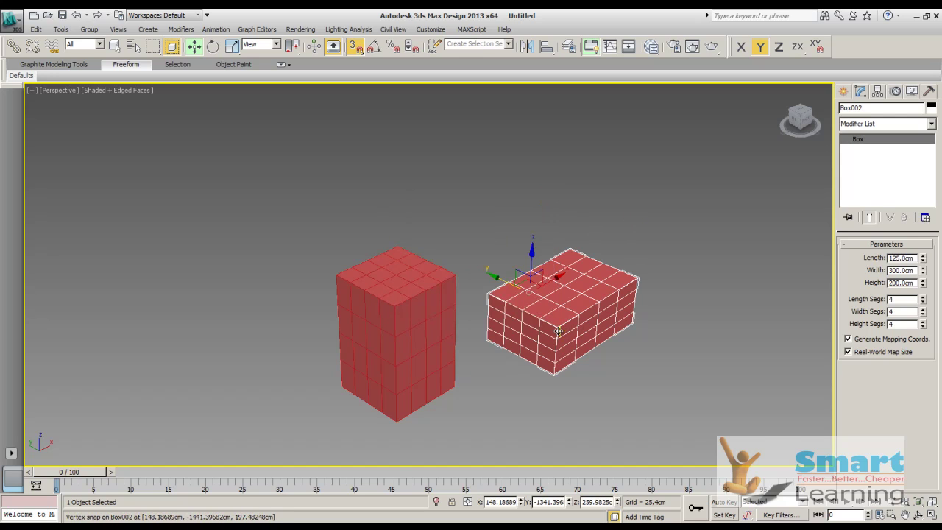
# - Move the second box by its upper near corner and snap it to the tall box's upper corner so their faces align, then deselect it
pyautogui.scroll(5, 553, 310)
pyautogui.scroll(-4, 553, 312)
pyautogui.scroll(1, 516, 306)
pyautogui.moveTo(515, 307); pyautogui.dragTo(535, 288, button='middle')
pyautogui.moveTo(529, 279); pyautogui.dragTo(343, 194)
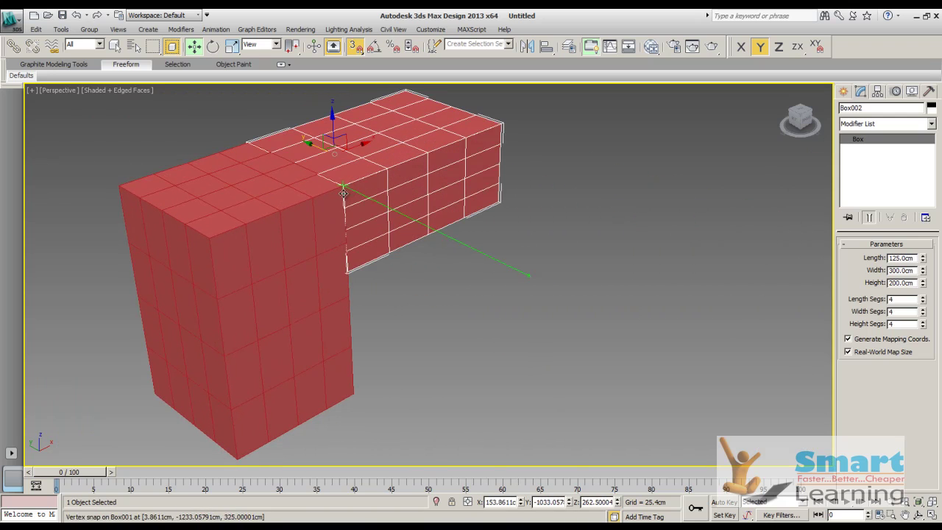
pyautogui.click(495, 286)
pyautogui.scroll(-4, 471, 276)
pyautogui.scroll(3, 494, 321)
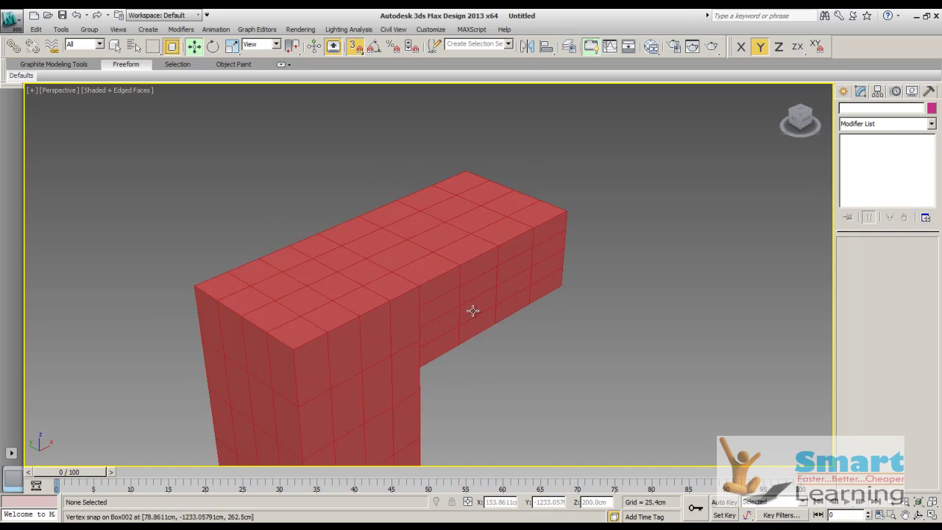
pyautogui.scroll(-4, 463, 301)
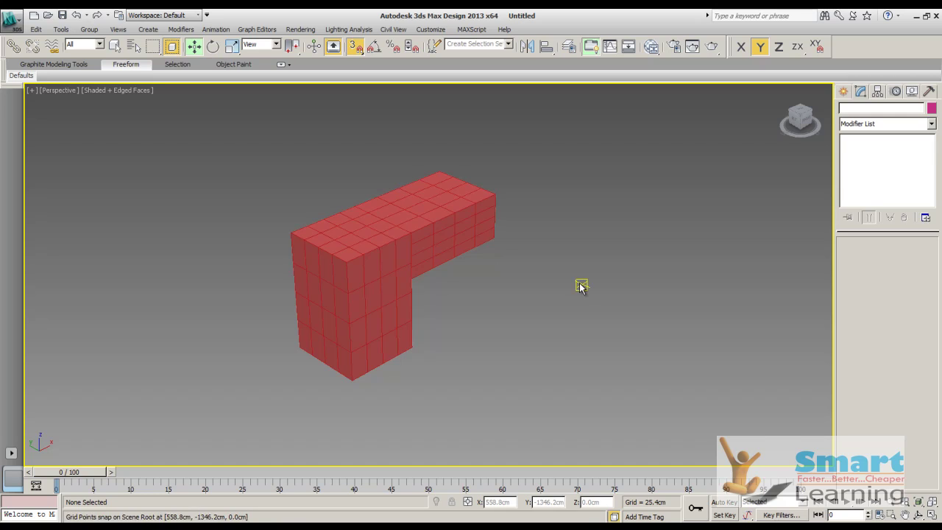
# - Turn off 3D snapping and group both boxes under the name table
pyautogui.click(354, 47)
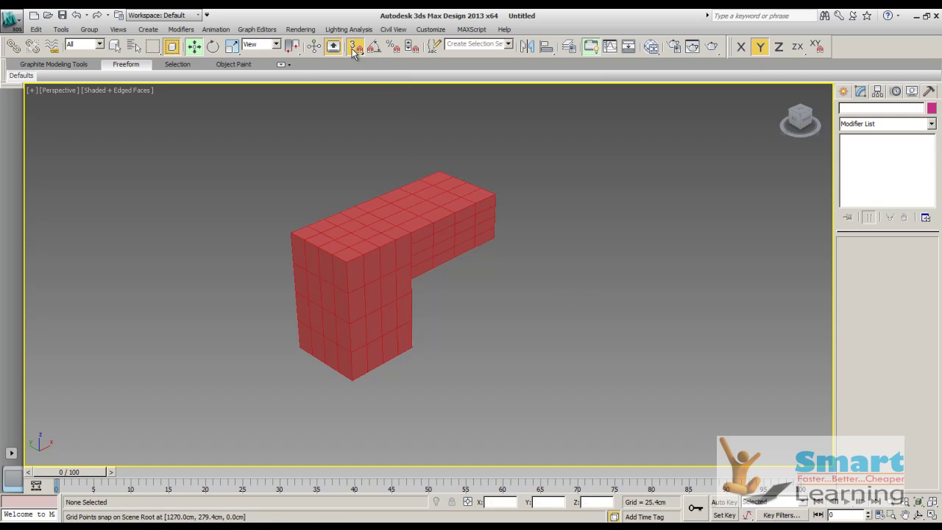
pyautogui.moveTo(498, 147); pyautogui.dragTo(264, 418)
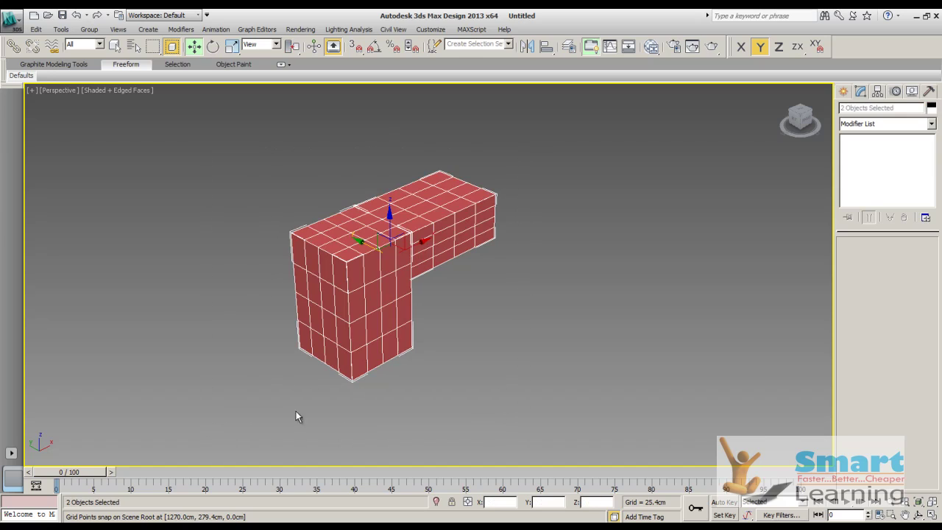
pyautogui.click(89, 29)
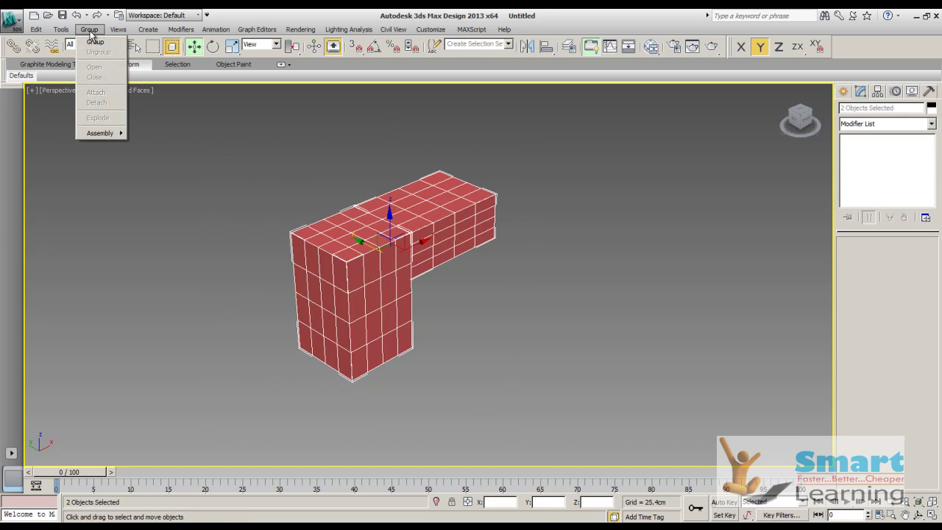
pyautogui.click(95, 42)
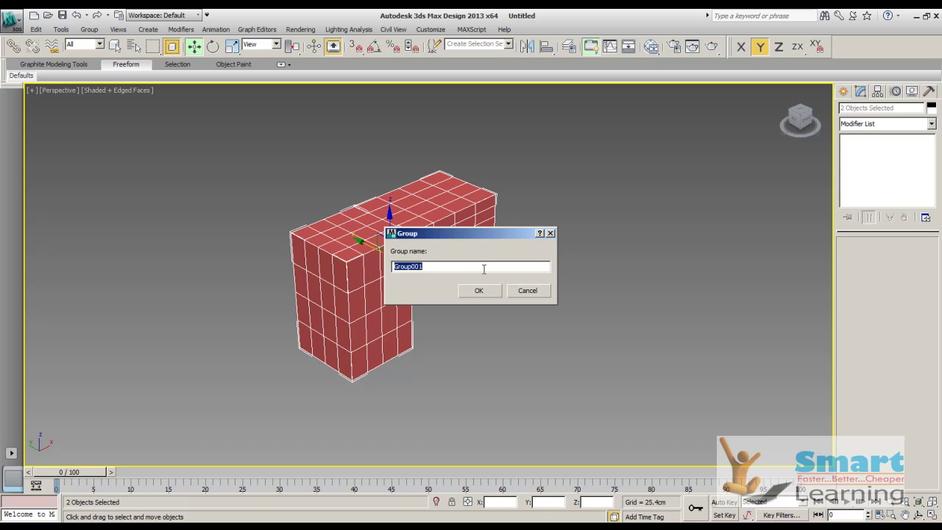
pyautogui.write('table')
pyautogui.click(491, 294)
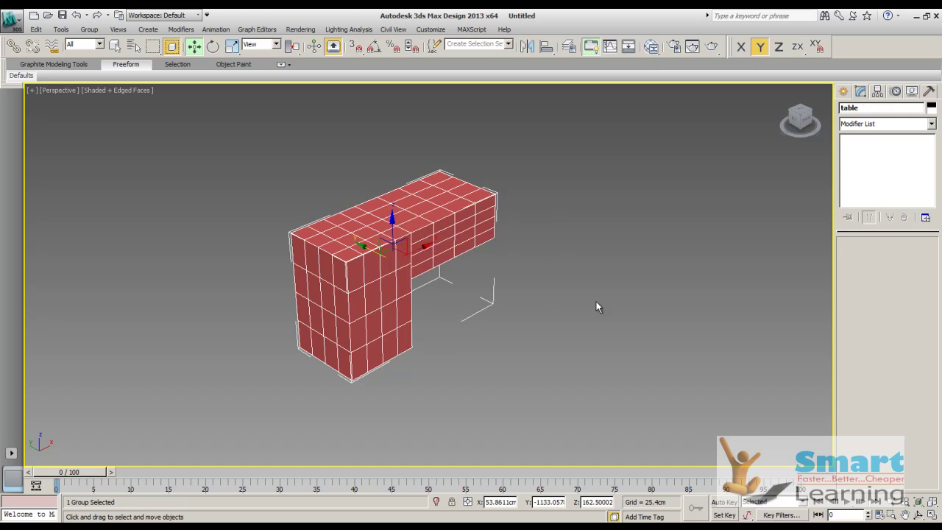
# - Nudge the table group along the Y axis, deselect it, and hide the edged faces in the perspective view
pyautogui.moveTo(372, 258)
pyautogui.mouseDown()
pyautogui.moveTo(382, 259)
pyautogui.moveTo(270, 230)
pyautogui.moveTo(319, 234)
pyautogui.moveTo(364, 254)
pyautogui.mouseUp()
pyautogui.click(575, 282)
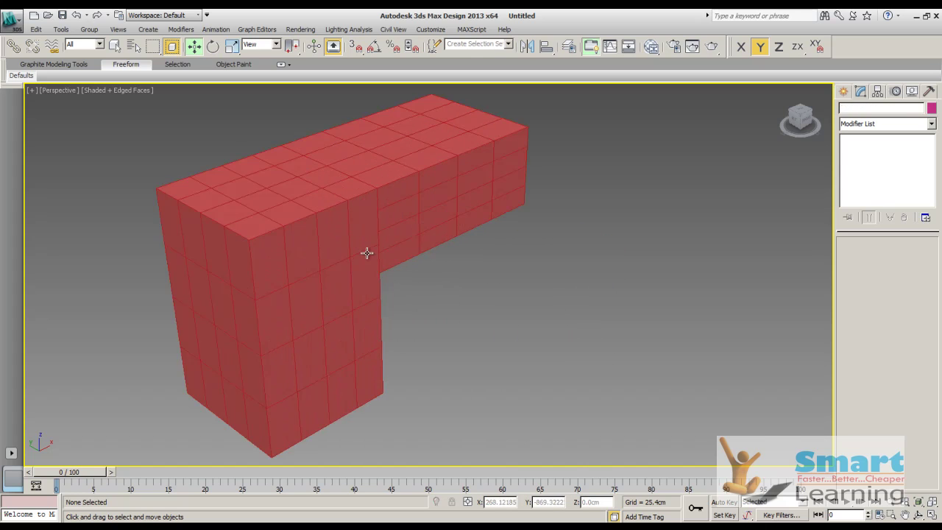
pyautogui.moveTo(393, 260); pyautogui.dragTo(467, 294, button='middle')
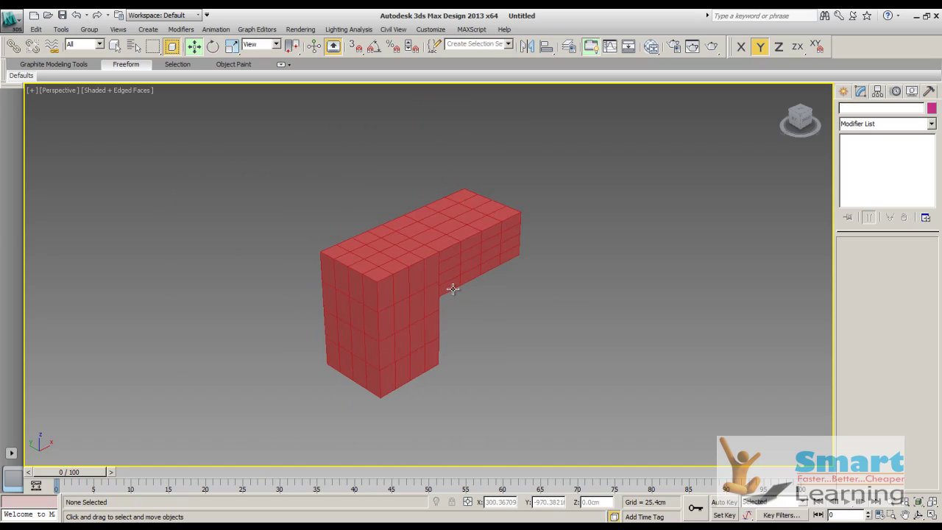
pyautogui.press('F4')
pyautogui.scroll(5, 428, 283)
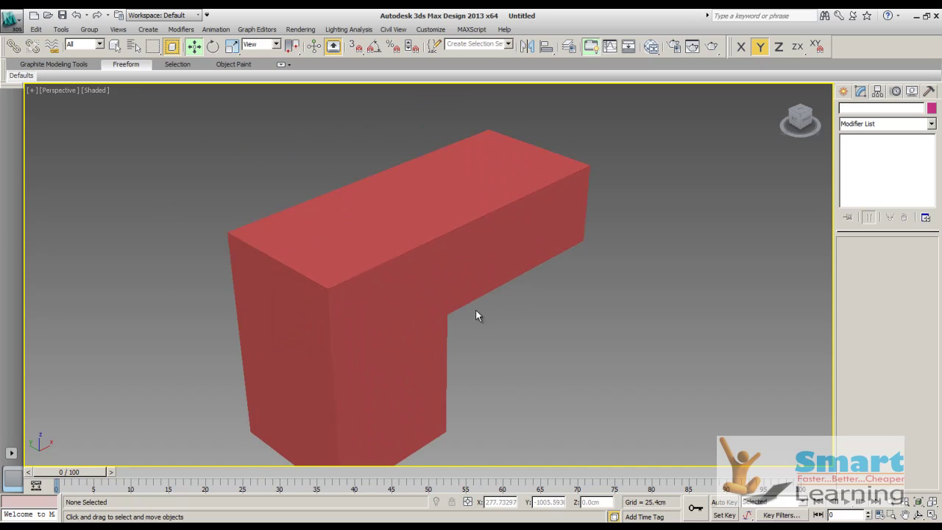
pyautogui.moveTo(476, 310); pyautogui.dragTo(449, 281, button='middle')
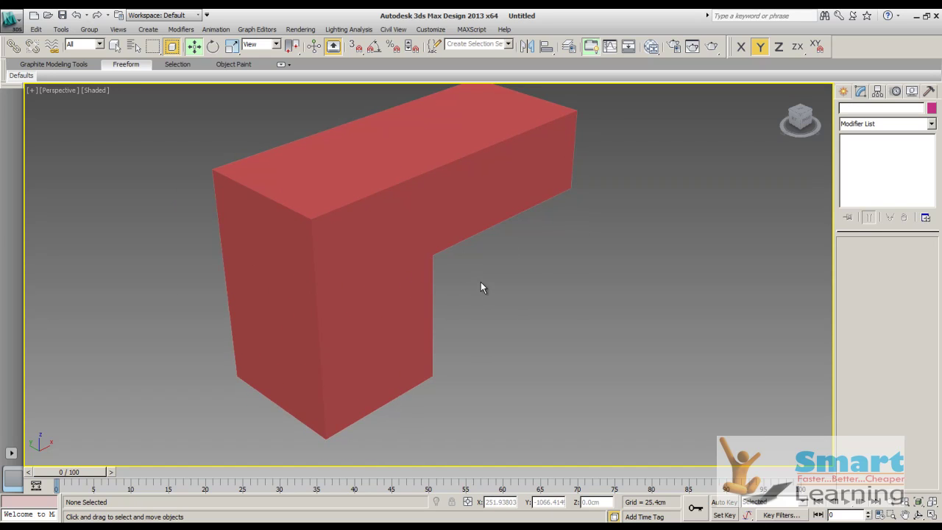
# - In the front view, switch to wireframe and draw a thin box about 58 cm long and 149 cm wide over the tall box's upper part
pyautogui.press('f')
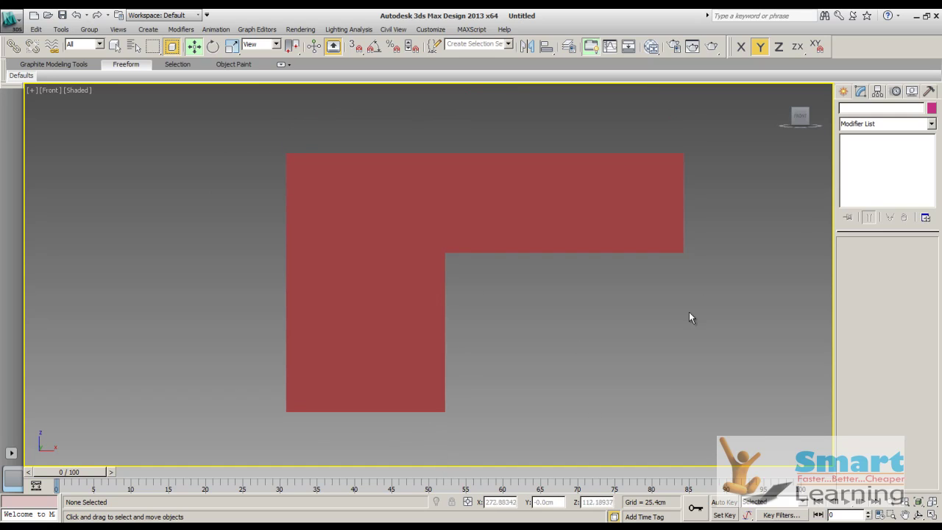
pyautogui.click(844, 91)
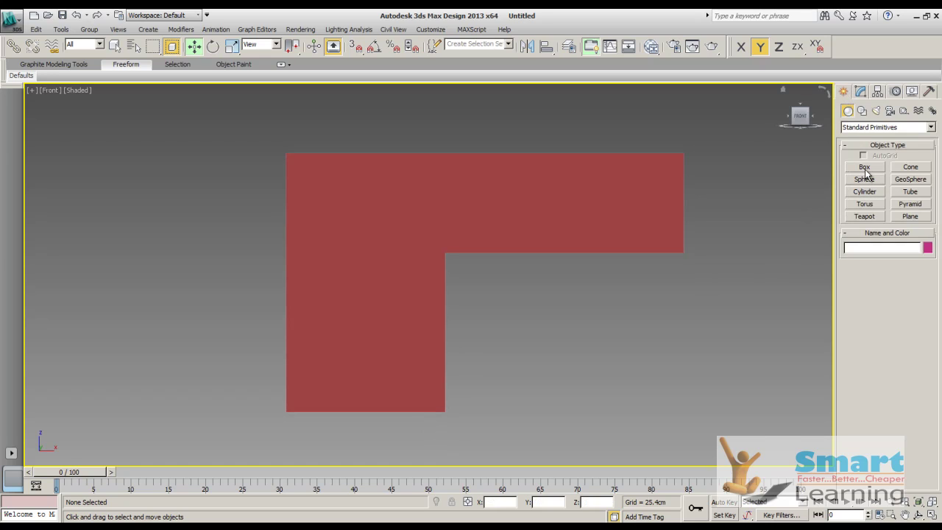
pyautogui.click(868, 169)
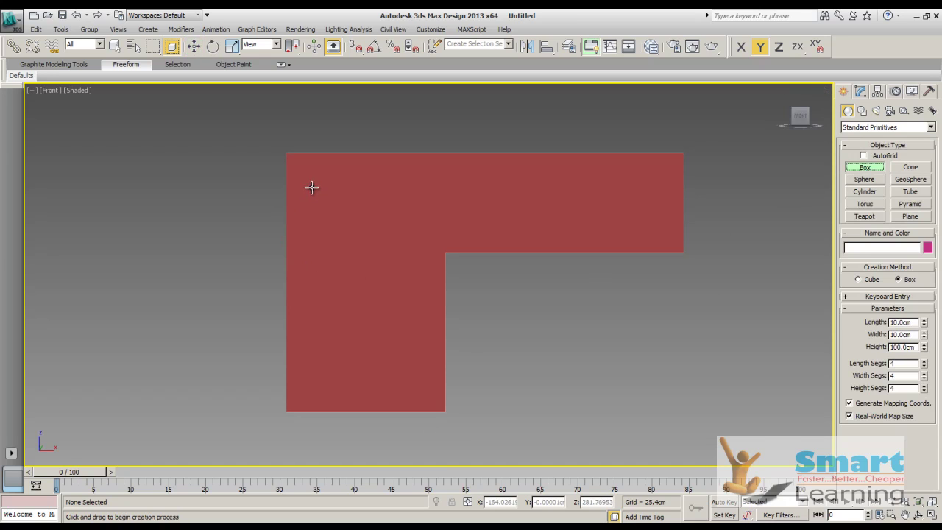
pyautogui.moveTo(310, 186)
pyautogui.mouseDown()
pyautogui.moveTo(322, 208)
pyautogui.moveTo(368, 233)
pyautogui.moveTo(418, 239)
pyautogui.mouseUp()
pyautogui.press('F4')
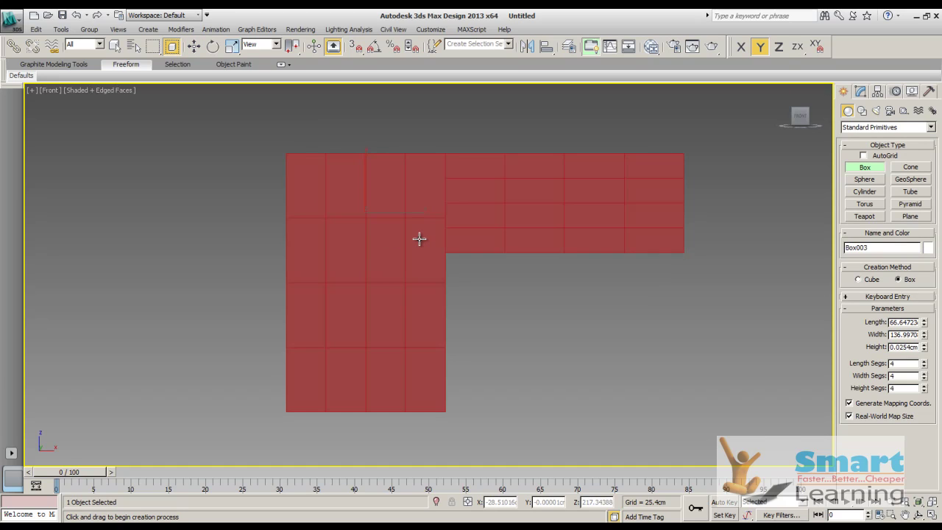
pyautogui.press('F3')
pyautogui.moveTo(420, 238); pyautogui.dragTo(430, 231)
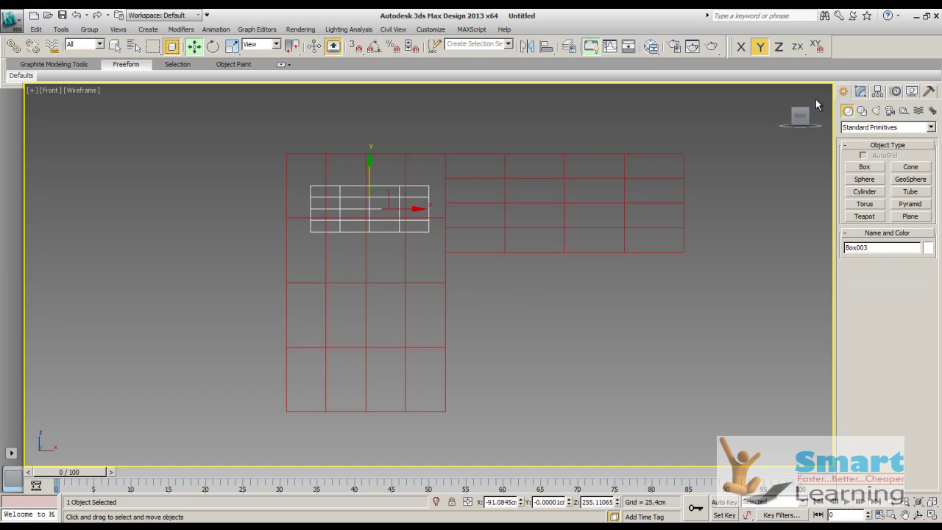
# - In the left view, move the thin box along the X axis until it meets the table's front face
pyautogui.click(782, 87)
pyautogui.press('z')
pyautogui.scroll(-10, 450, 284)
pyautogui.scroll(-6, 449, 274)
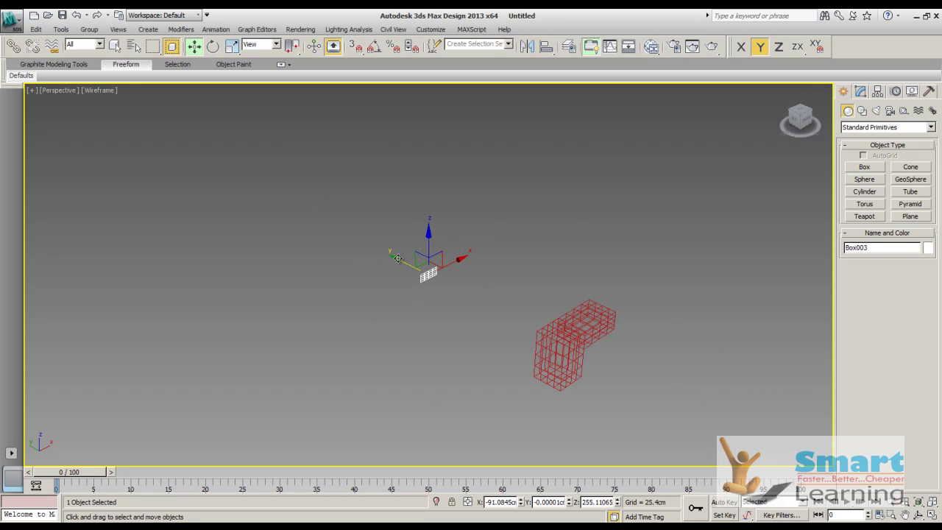
pyautogui.press('l')
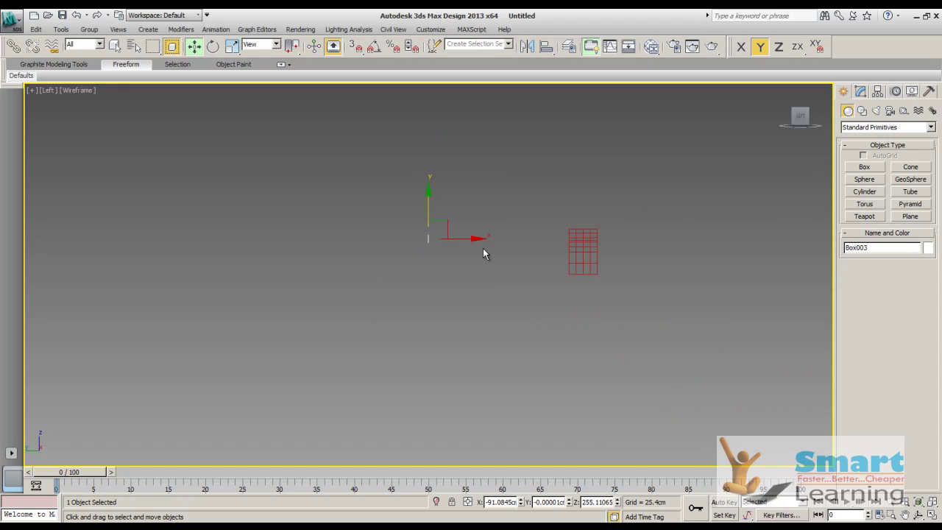
pyautogui.moveTo(475, 238); pyautogui.dragTo(645, 237)
pyautogui.scroll(4, 611, 251)
pyautogui.moveTo(516, 274); pyautogui.dragTo(130, 355, button='middle')
pyautogui.scroll(5, 499, 267)
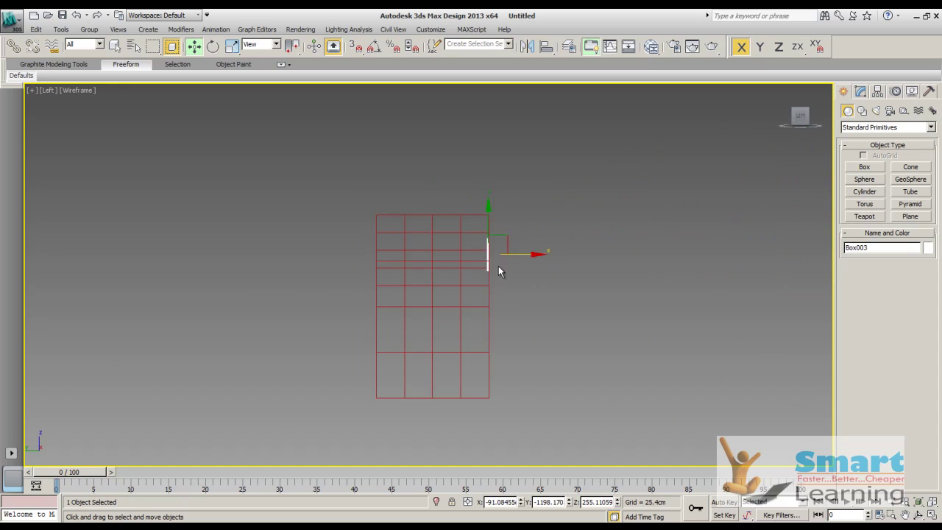
# - Nudge the thin box along the X axis so it sits just outside the table's front face
pyautogui.moveTo(496, 284); pyautogui.dragTo(360, 313, button='middle')
pyautogui.scroll(2, 368, 315)
pyautogui.moveTo(359, 314); pyautogui.dragTo(369, 312)
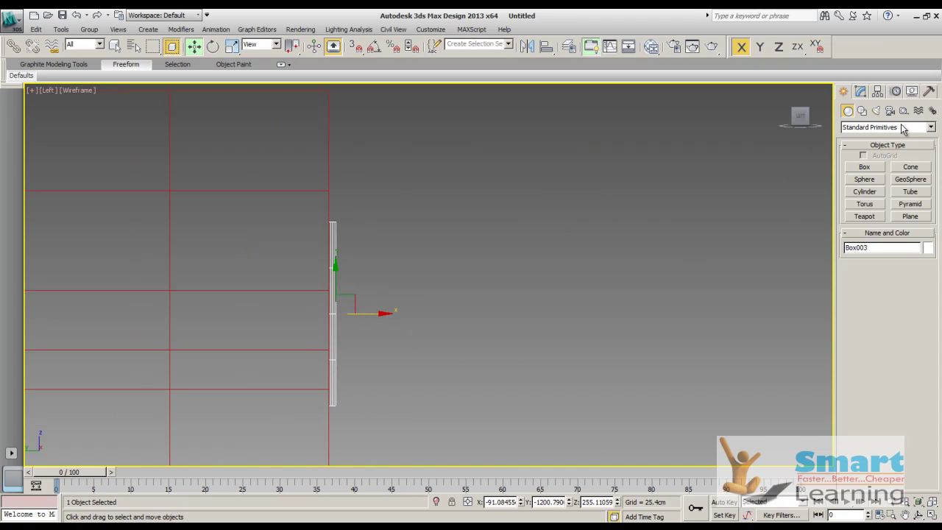
# - Set the thin box's height to -5 cm and shift it slightly outward along the X axis at the table's front face
pyautogui.click(861, 91)
pyautogui.doubleClick(894, 283)
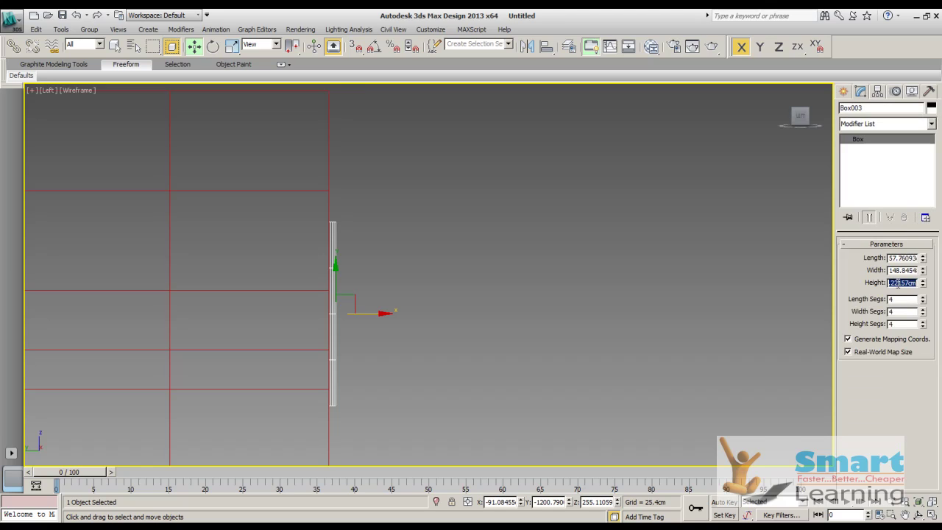
pyautogui.write('-5')
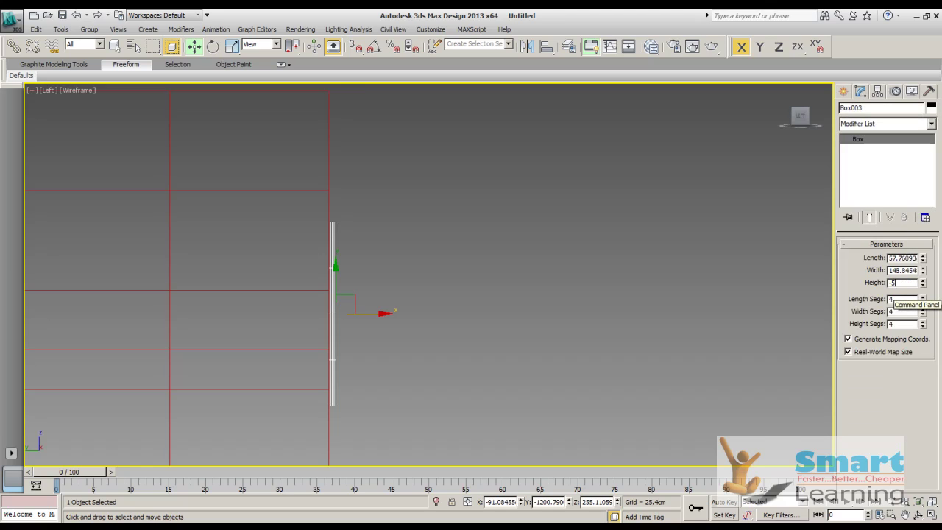
pyautogui.press('Return')
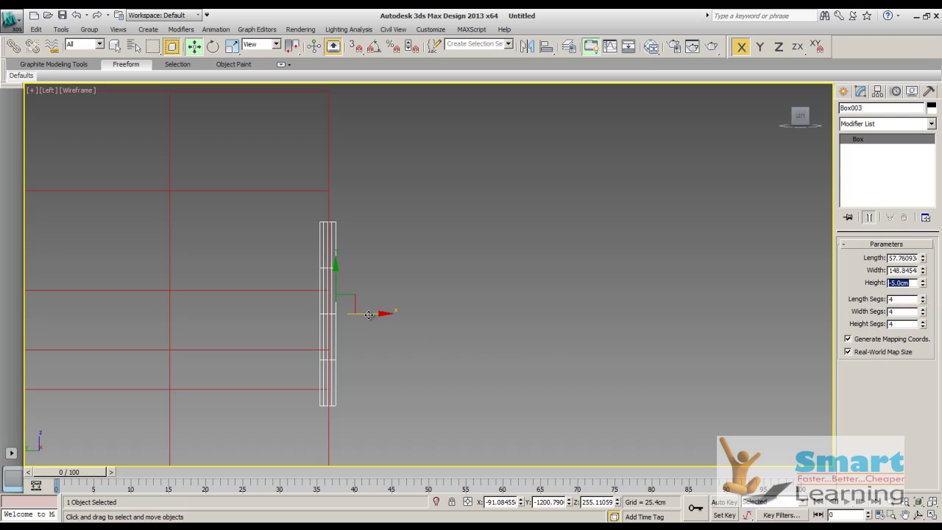
pyautogui.moveTo(369, 316); pyautogui.dragTo(373, 315)
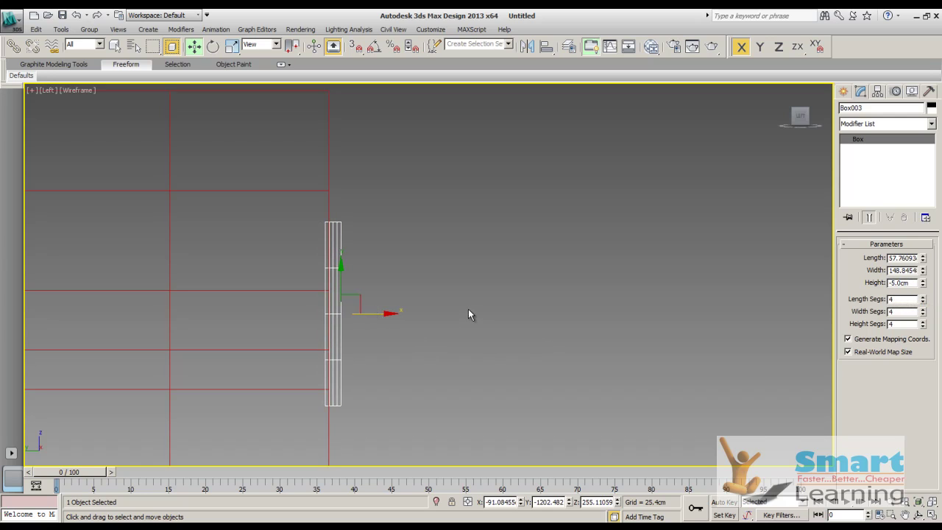
pyautogui.click(482, 257)
pyautogui.scroll(-2, 420, 242)
pyautogui.scroll(-2, 420, 243)
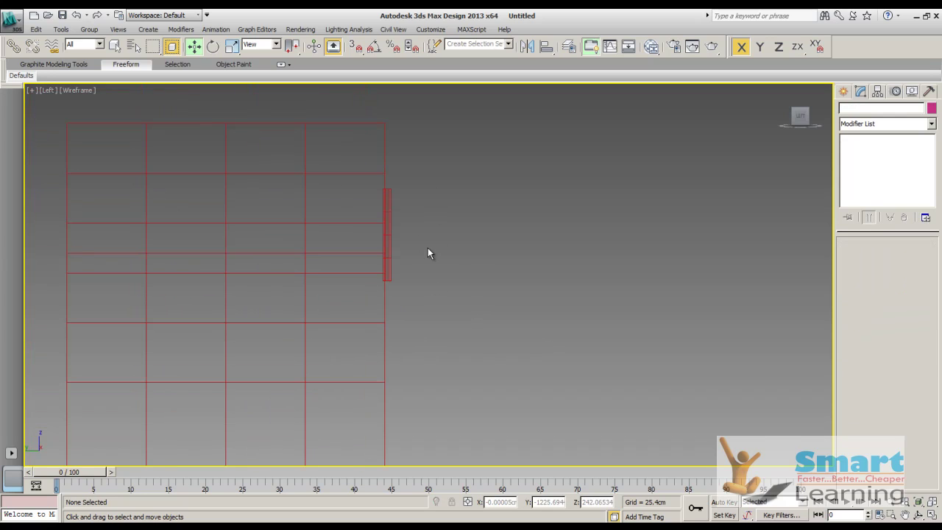
# - Select the thin front box and set its length to 5593 cm
pyautogui.click(389, 221)
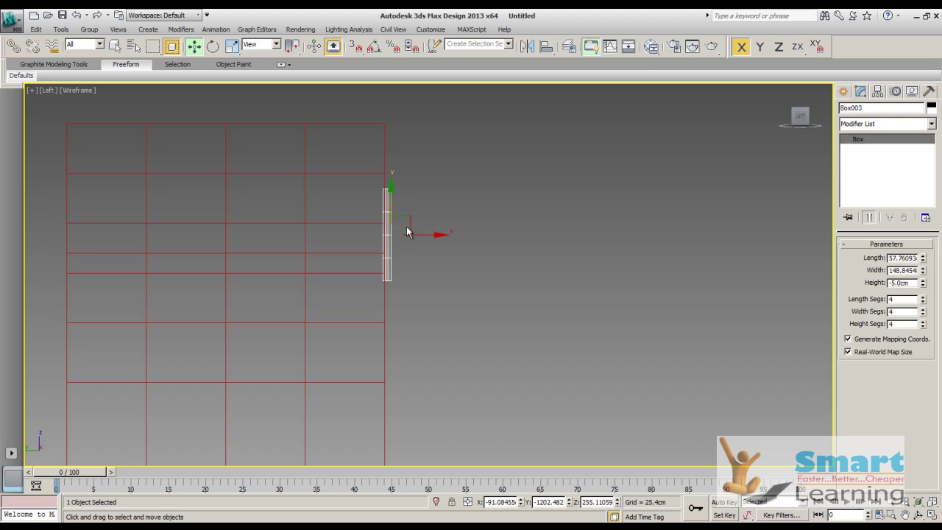
pyautogui.doubleClick(897, 258)
pyautogui.write('5593cm')
pyautogui.press('Return')
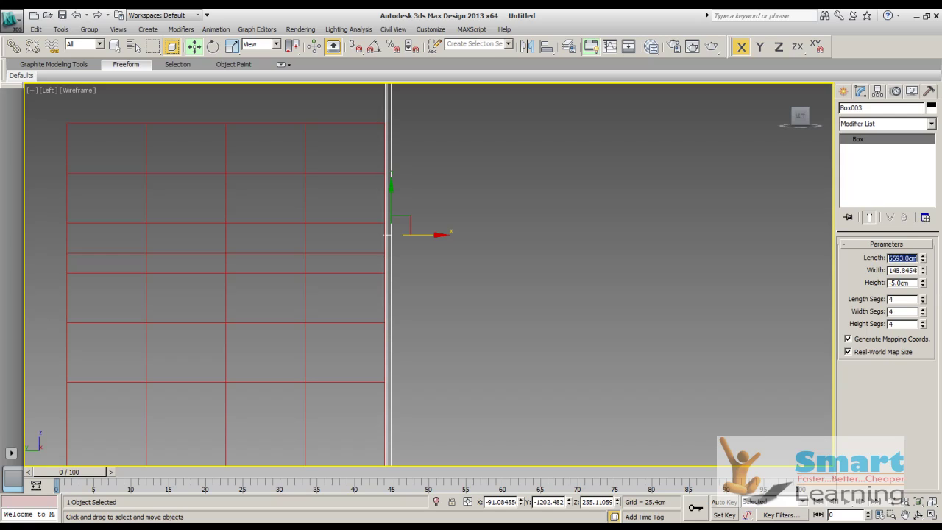
# - Set the thin front box's length to 55 cm and its width to 150 cm
pyautogui.write('55')
pyautogui.press('Return')
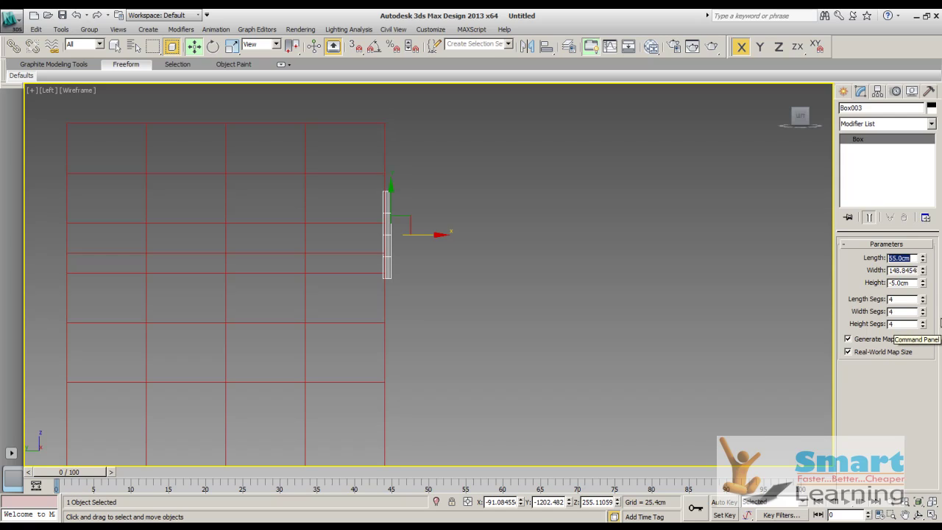
pyautogui.doubleClick(899, 271)
pyautogui.write('150')
pyautogui.press('Return')
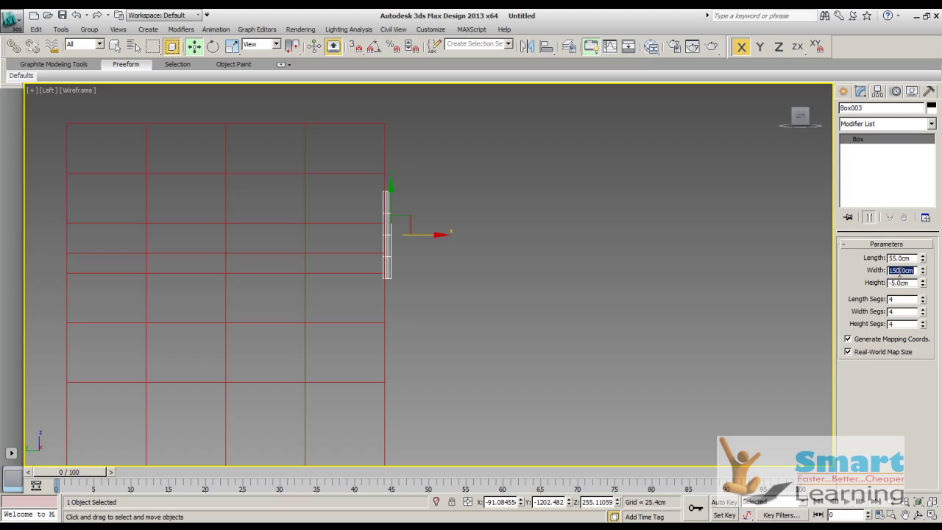
pyautogui.rightClick(533, 265)
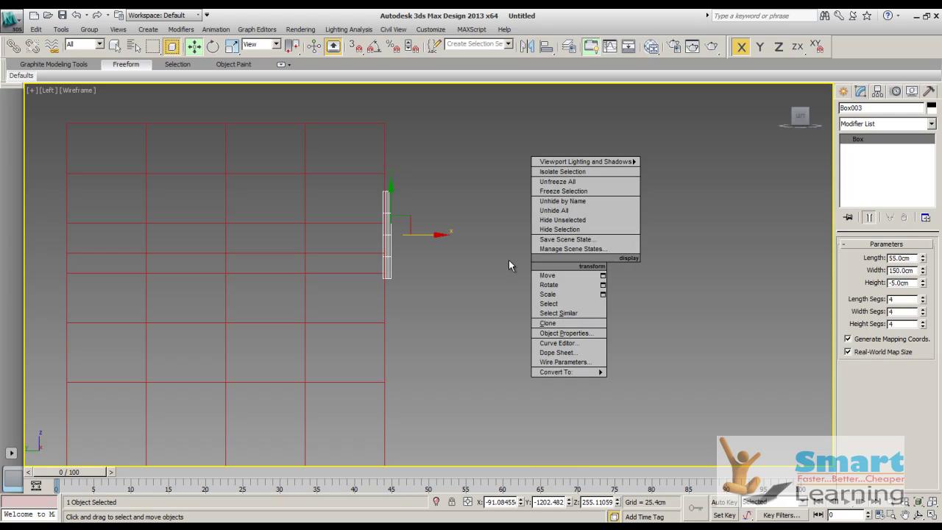
pyautogui.click(503, 264)
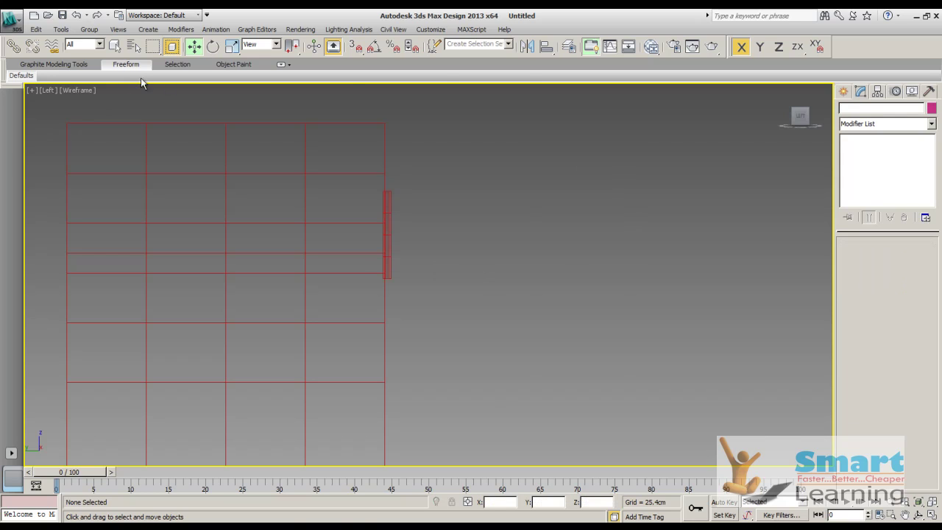
# - Show the model in a perspective view with shaded display
pyautogui.click(781, 95)
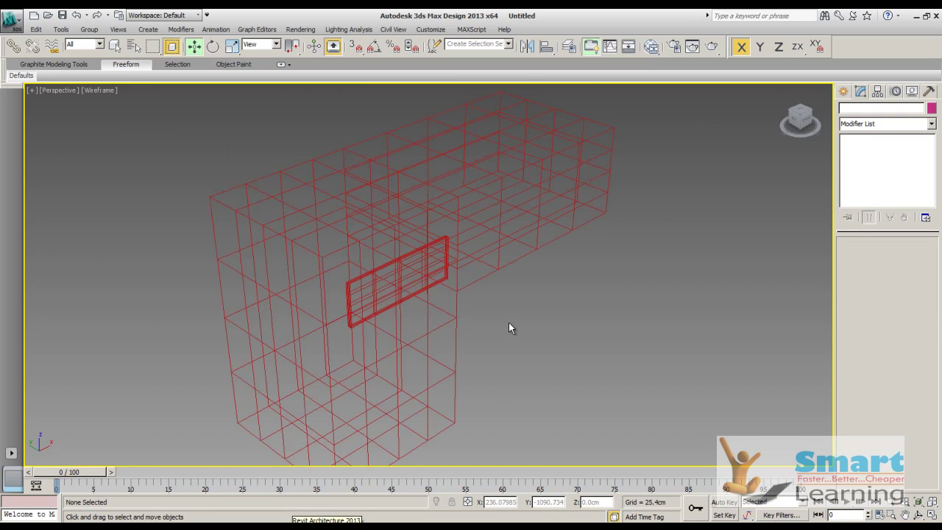
pyautogui.press('F3')
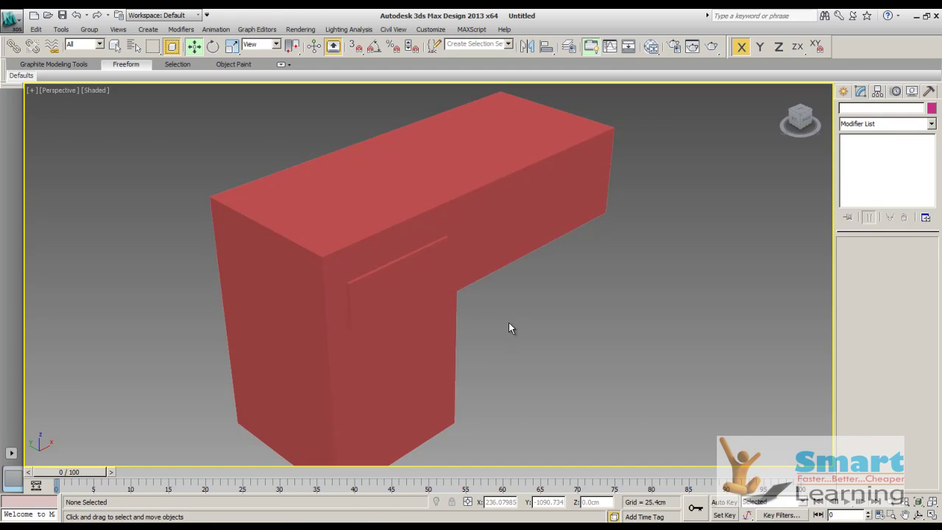
pyautogui.scroll(3, 372, 298)
# - Select the thin front box and rename it as drawer
pyautogui.click(375, 287)
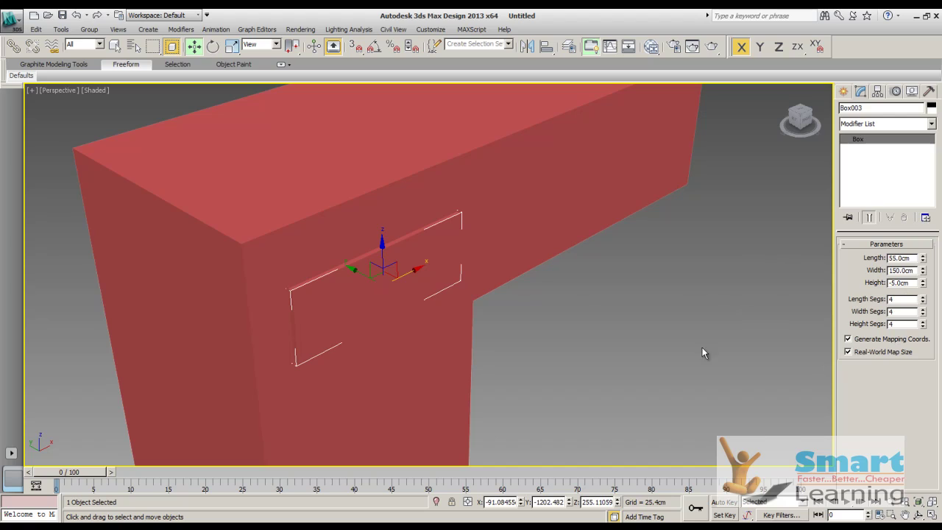
pyautogui.click(847, 245)
pyautogui.click(729, 258)
pyautogui.click(456, 262)
pyautogui.click(844, 93)
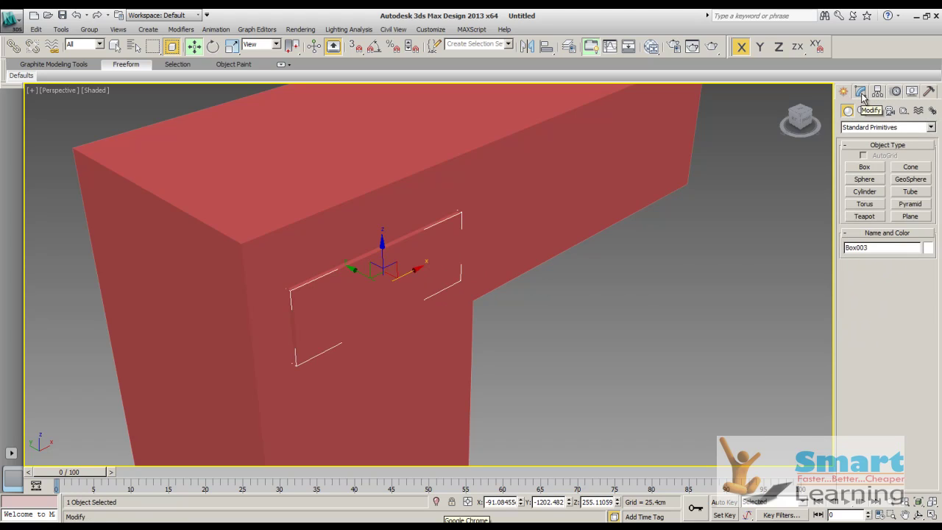
pyautogui.doubleClick(881, 249)
pyautogui.write('drawer')
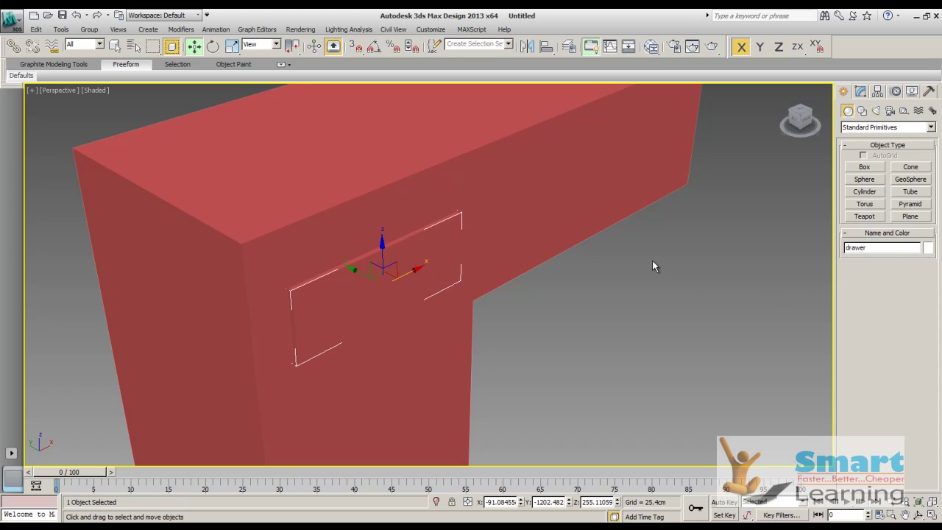
# - Change the drawer's object colour to green from the 3ds Max palette
pyautogui.click(928, 248)
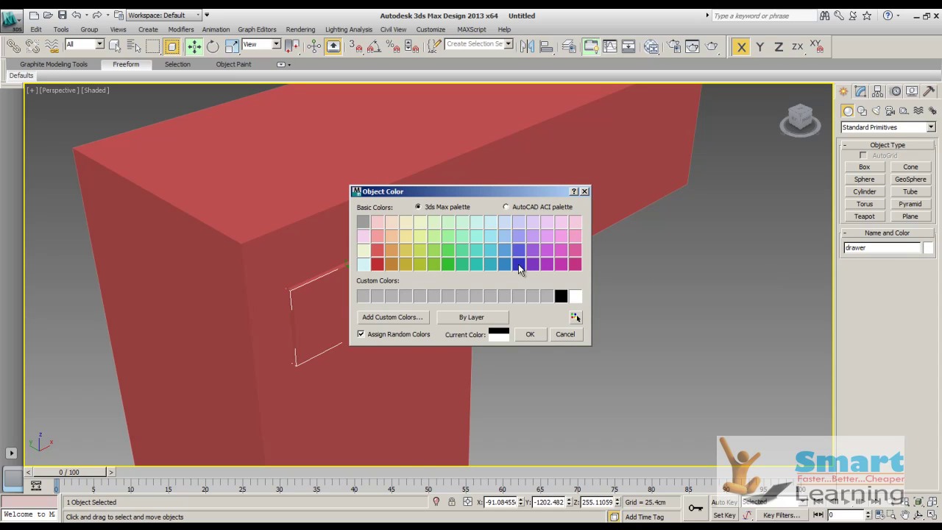
pyautogui.click(433, 265)
pyautogui.click(530, 334)
pyautogui.click(600, 338)
pyautogui.scroll(-3, 546, 336)
pyautogui.keyDown('alt'); pyautogui.moveTo(546, 336); pyautogui.dragTo(584, 365, button='middle'); pyautogui.keyUp('alt')
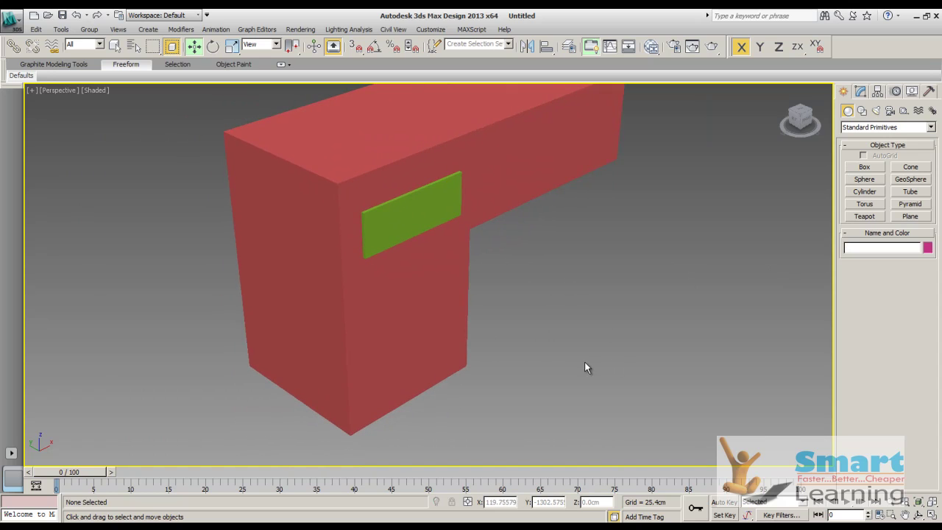
# - In the front view, clone the drawer downward along the Y axis as two instances spaced about 94 cm apart
pyautogui.press('f')
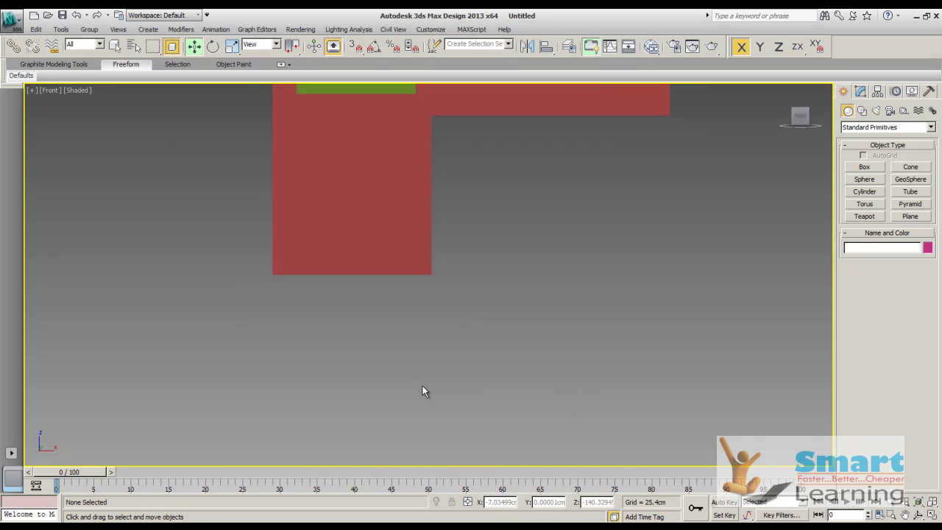
pyautogui.scroll(-2, 424, 387)
pyautogui.moveTo(471, 317); pyautogui.dragTo(501, 391, button='middle')
pyautogui.scroll(2, 412, 250)
pyautogui.click(393, 221)
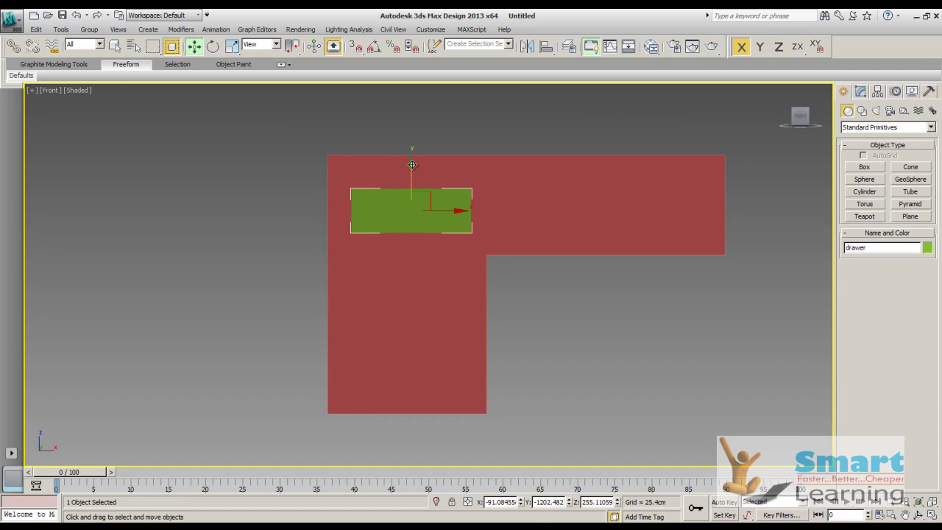
pyautogui.keyDown('shift'); pyautogui.moveTo(412, 165); pyautogui.dragTo(406, 239); pyautogui.keyUp('shift')
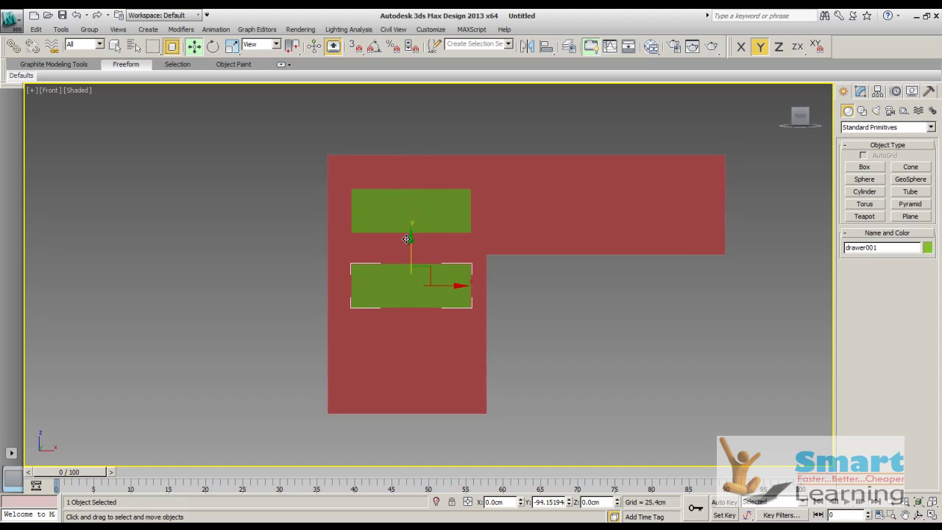
pyautogui.keyDown('shift'); pyautogui.moveTo(407, 239); pyautogui.dragTo(407, 238); pyautogui.keyUp('shift')
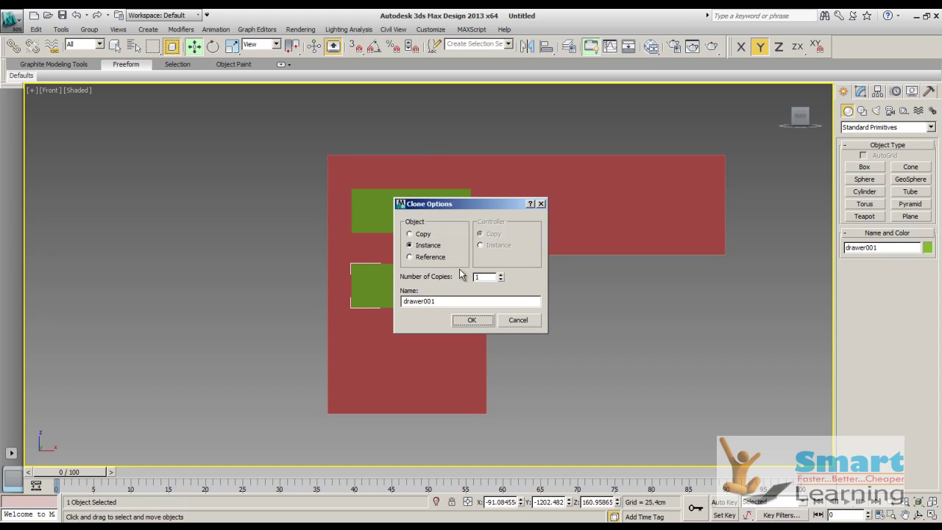
pyautogui.click(501, 274)
pyautogui.click(473, 319)
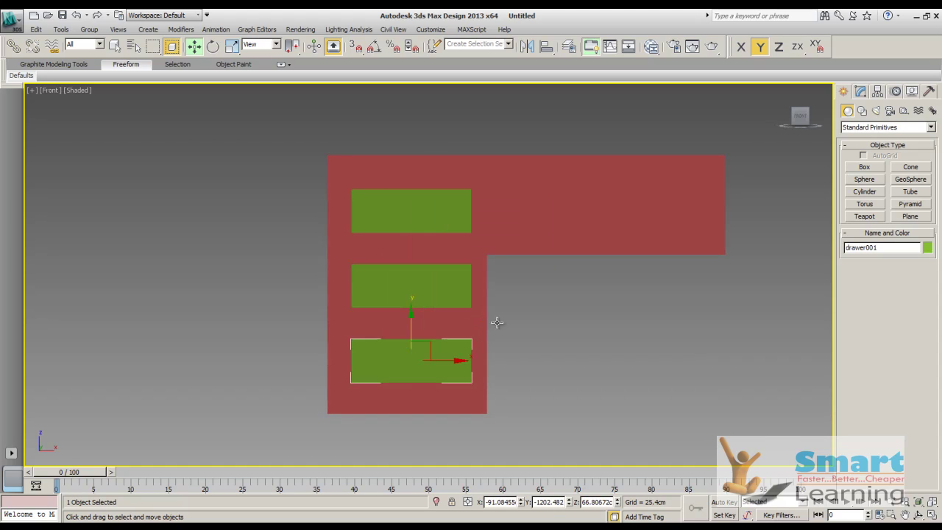
pyautogui.click(580, 322)
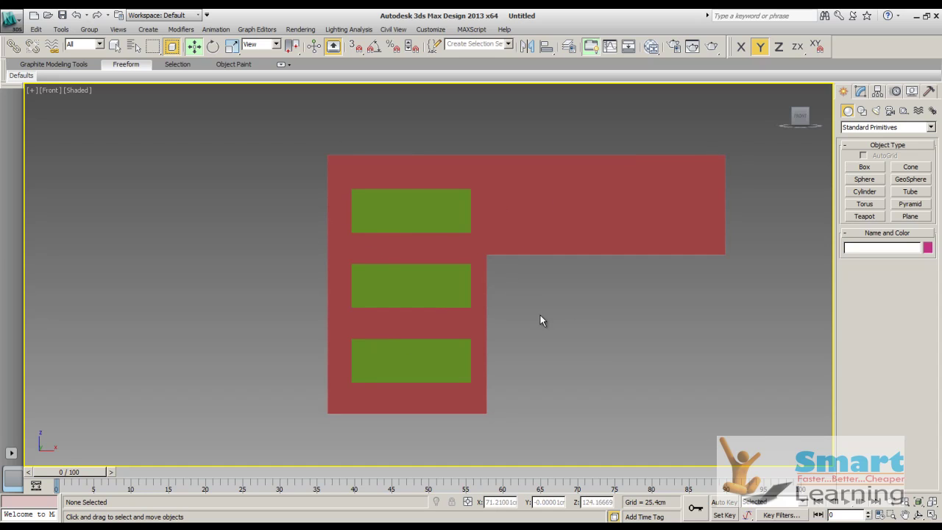
# - Clone the uppermost drawer along the X axis as one instance onto the table's overhanging section, at about X 142.5 cm
pyautogui.scroll(-3, 532, 319)
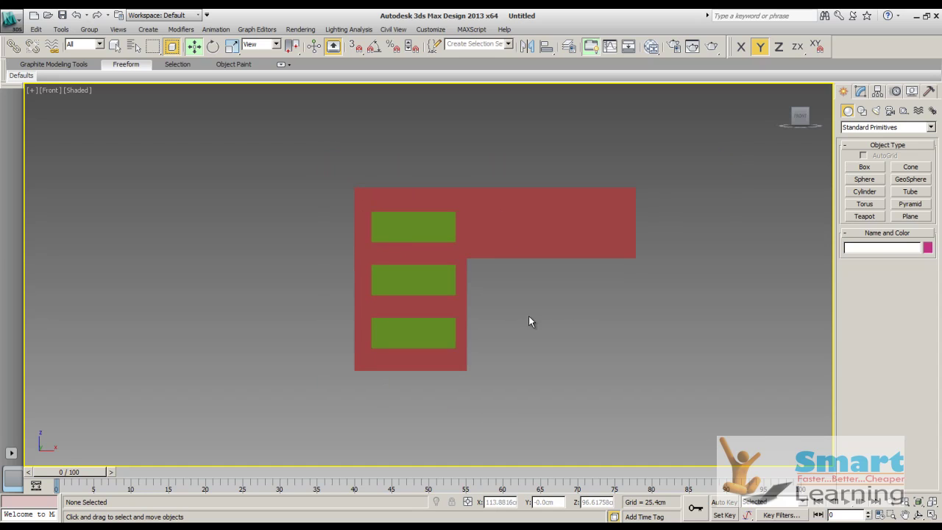
pyautogui.moveTo(514, 310); pyautogui.dragTo(510, 322, button='middle')
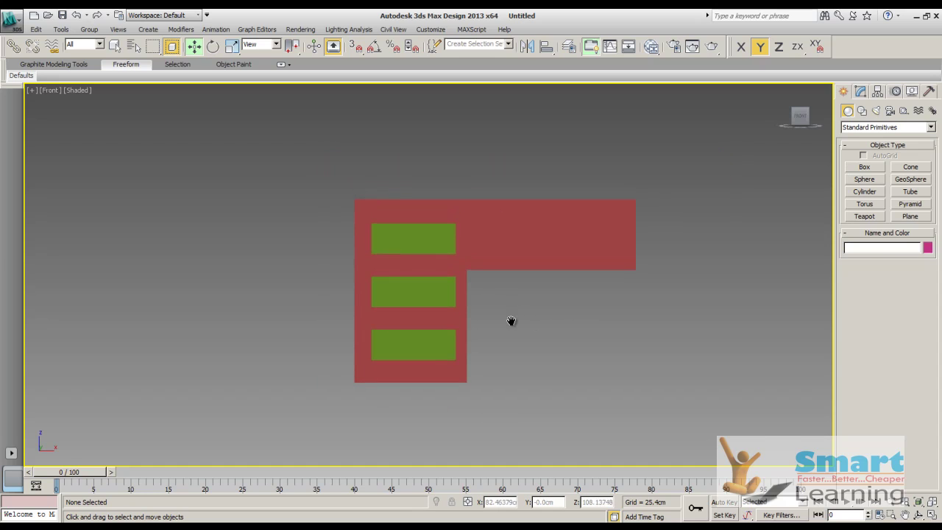
pyautogui.click(440, 238)
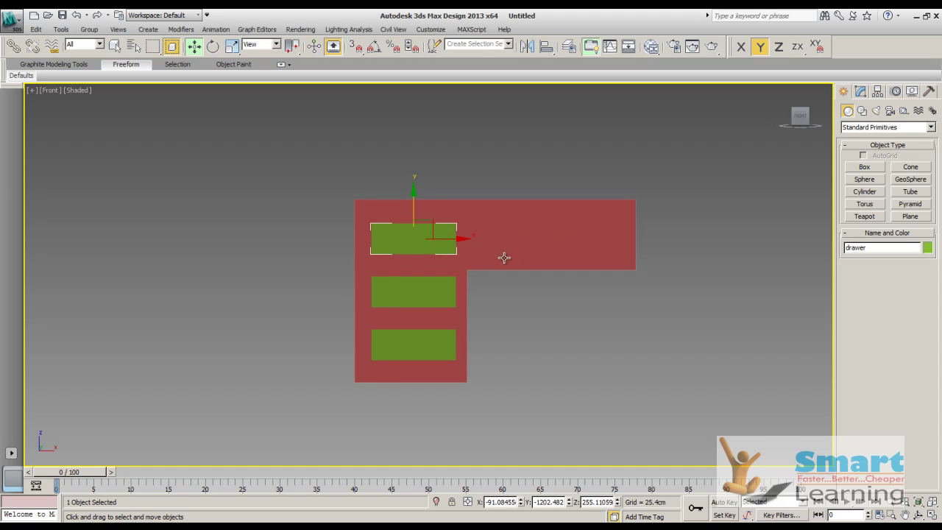
pyautogui.keyDown('shift'); pyautogui.moveTo(465, 240); pyautogui.dragTo(595, 237); pyautogui.keyUp('shift')
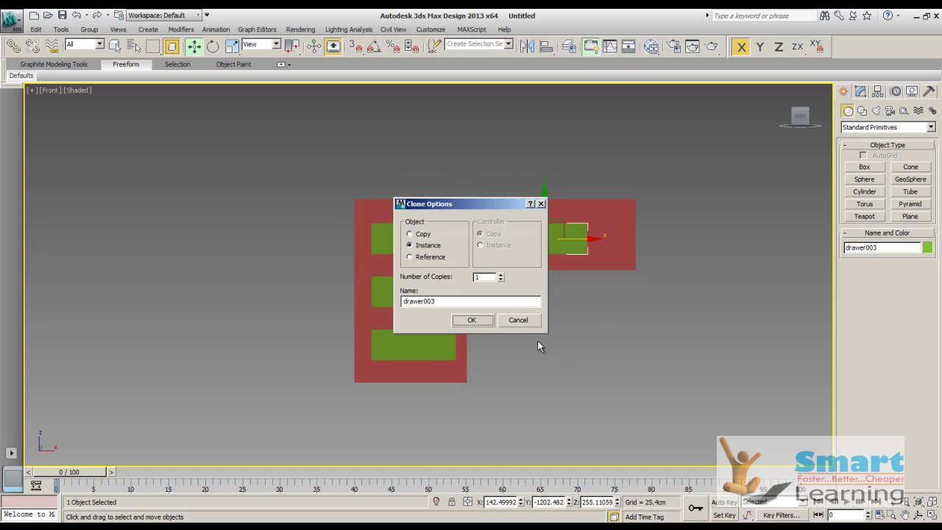
pyautogui.click(463, 320)
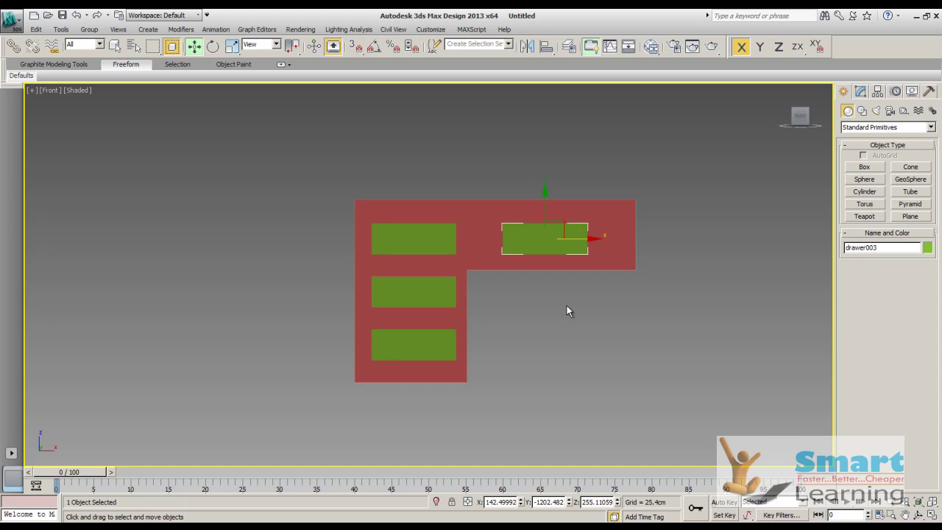
# - Scale the overhanging section's drawer to about 150% along the X axis and slightly larger along the Y axis
pyautogui.click(232, 46)
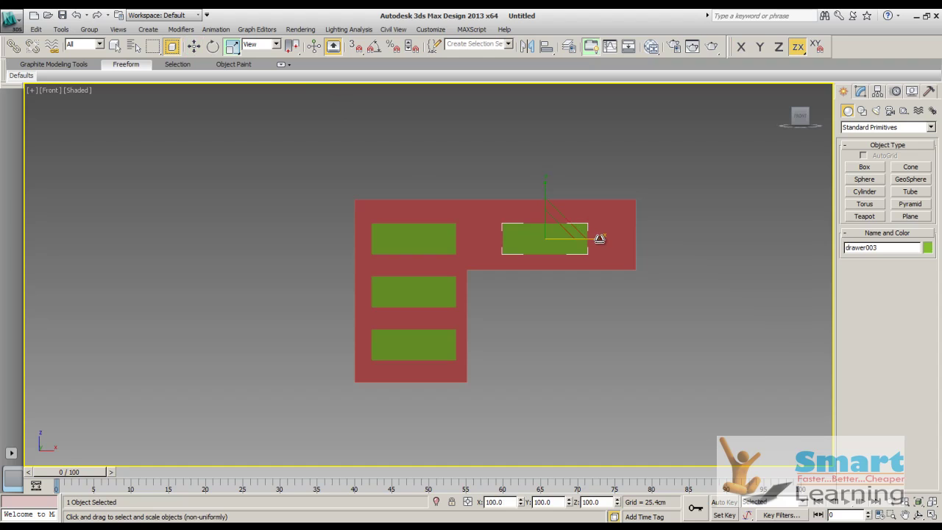
pyautogui.moveTo(593, 238); pyautogui.dragTo(615, 238)
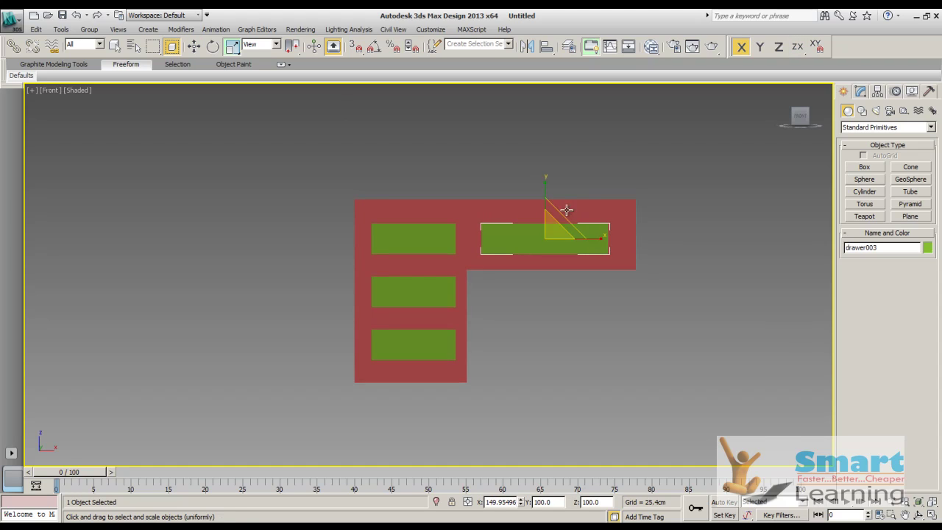
pyautogui.moveTo(545, 187); pyautogui.dragTo(547, 180)
pyautogui.click(622, 362)
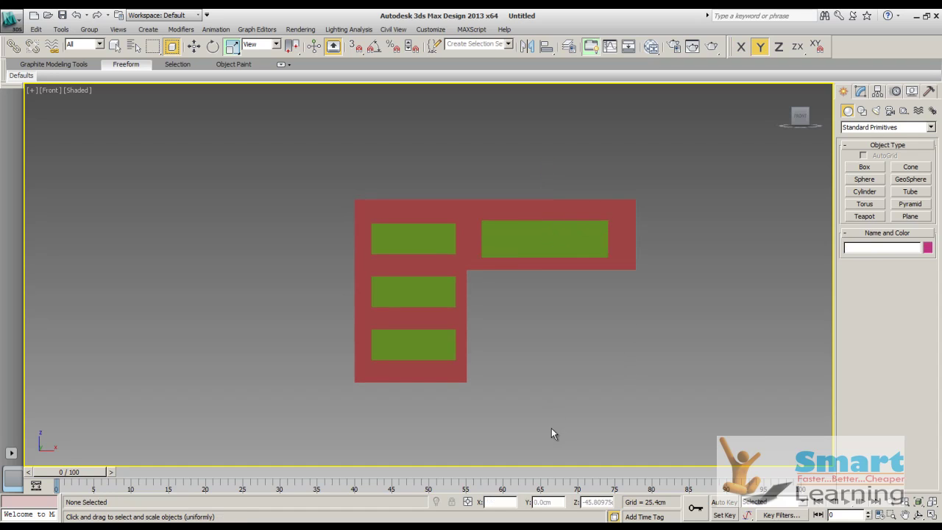
# - Examine the table and its four drawer fronts in the perspective view
pyautogui.moveTo(783, 86)
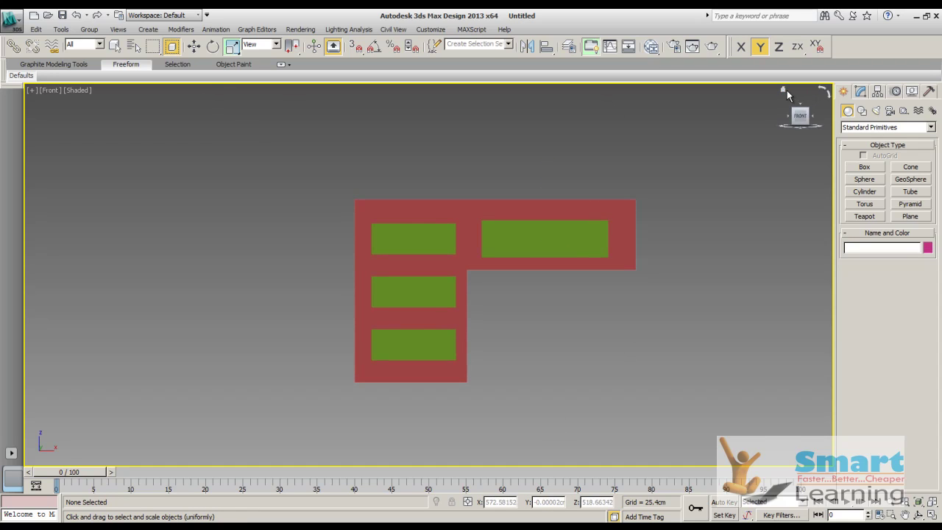
pyautogui.click(784, 89)
pyautogui.moveTo(497, 293)
pyautogui.mouseDown(button='middle')
pyautogui.moveTo(496, 312)
pyautogui.moveTo(473, 286)
pyautogui.moveTo(479, 295)
pyautogui.mouseUp(button='middle')
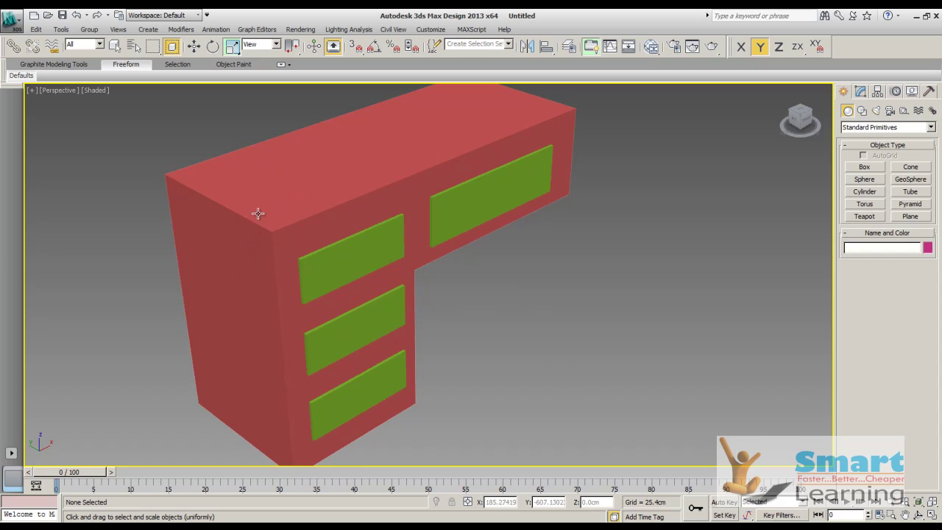
pyautogui.scroll(-3, 515, 284)
pyautogui.scroll(-1, 535, 298)
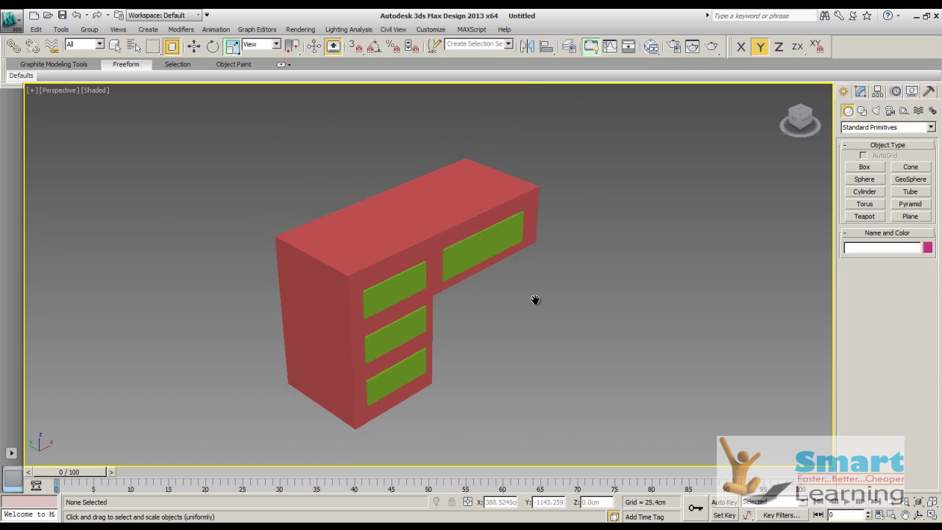
pyautogui.scroll(4, 323, 254)
pyautogui.scroll(-2, 431, 261)
pyautogui.scroll(2, 444, 204)
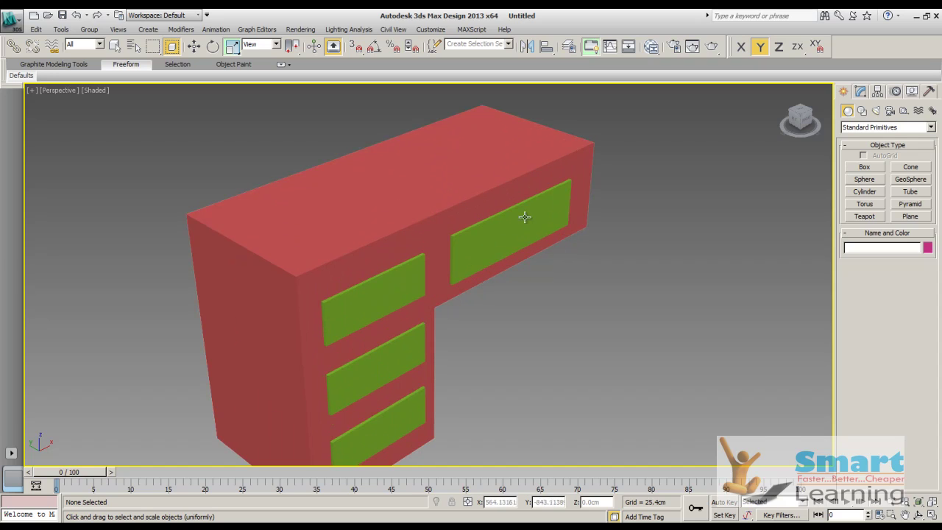
# - In the top view, draw a grid-snapped box over the tabletop, about 200 cm long, 500 cm wide and -31 cm high
pyautogui.press('t')
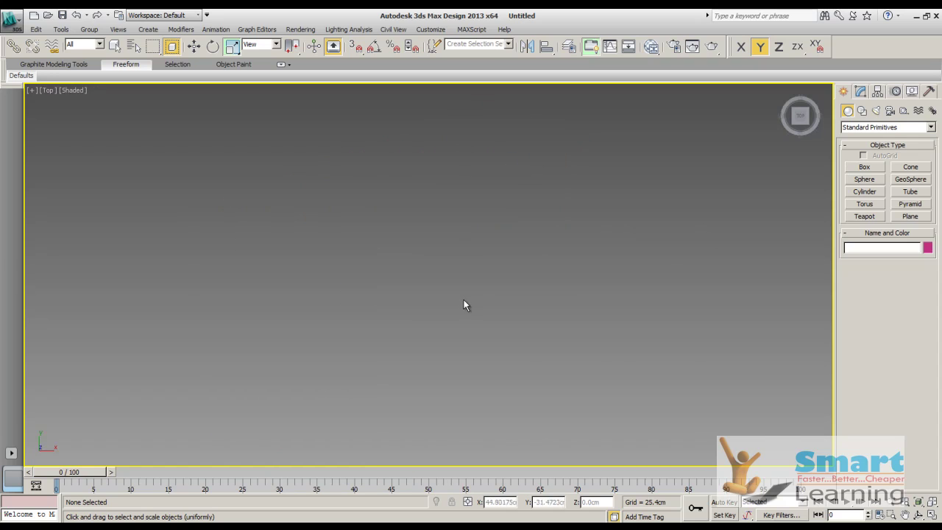
pyautogui.scroll(-4, 463, 299)
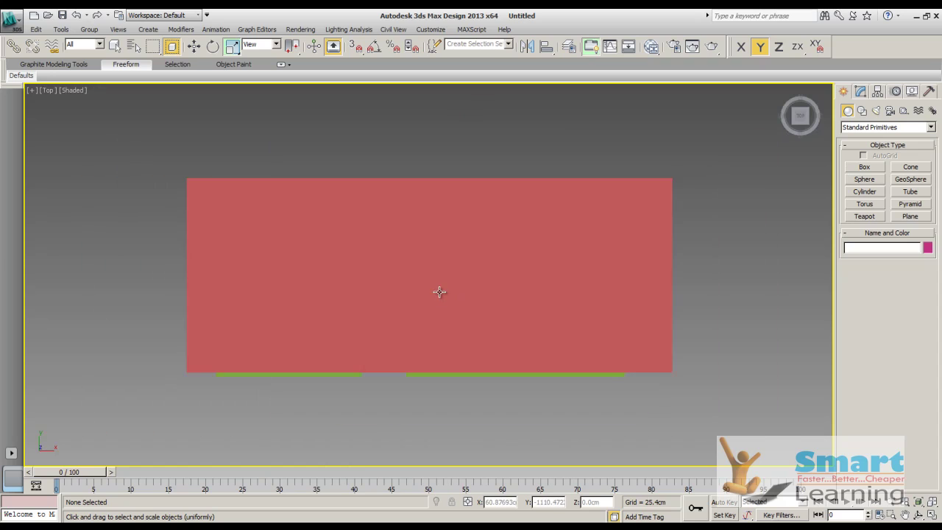
pyautogui.click(868, 169)
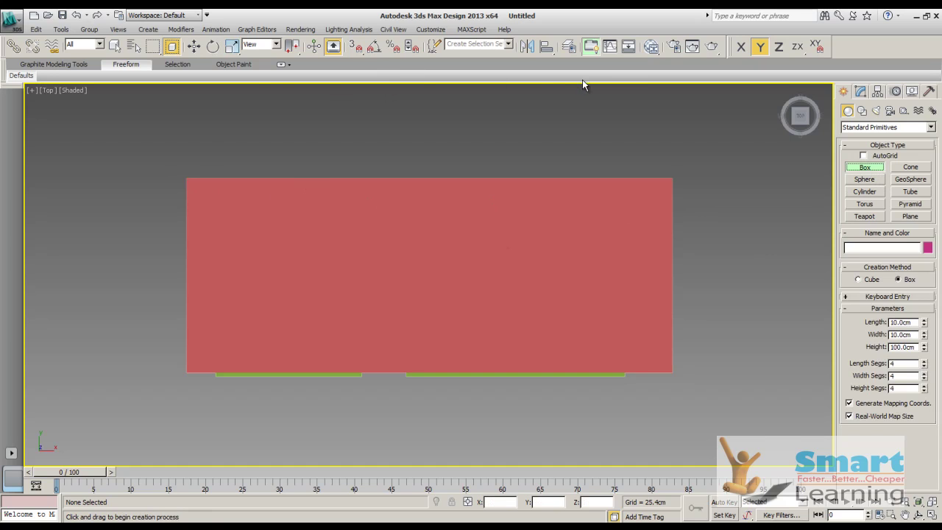
pyautogui.click(355, 46)
pyautogui.moveTo(190, 178); pyautogui.dragTo(665, 358)
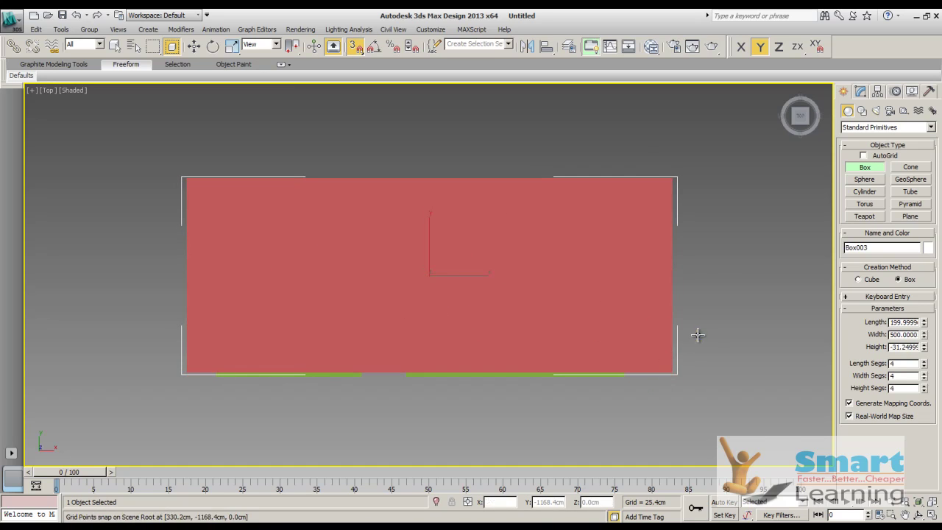
pyautogui.press('r')
pyautogui.click(719, 279)
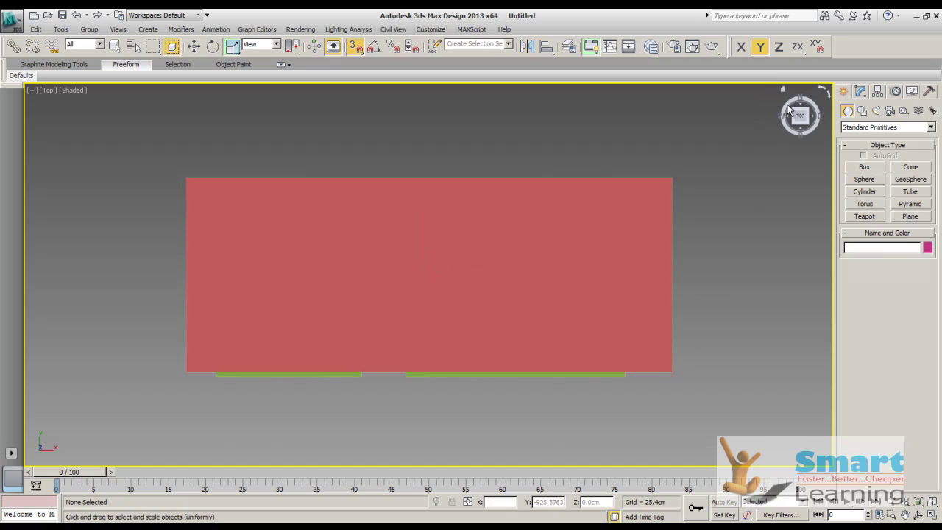
pyautogui.click(783, 90)
pyautogui.press('z')
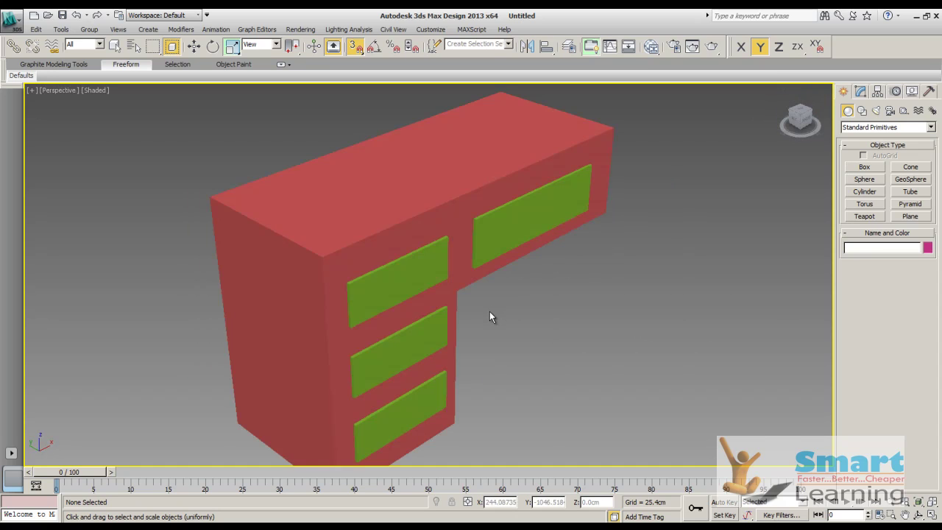
pyautogui.scroll(-2, 480, 325)
pyautogui.scroll(-2, 516, 328)
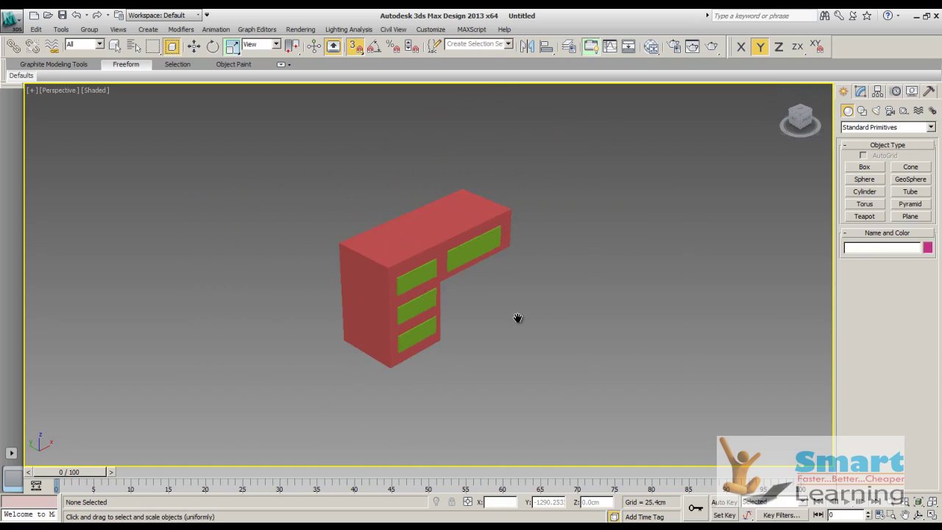
pyautogui.moveTo(520, 320); pyautogui.dragTo(513, 320, button='middle')
pyautogui.press('h')
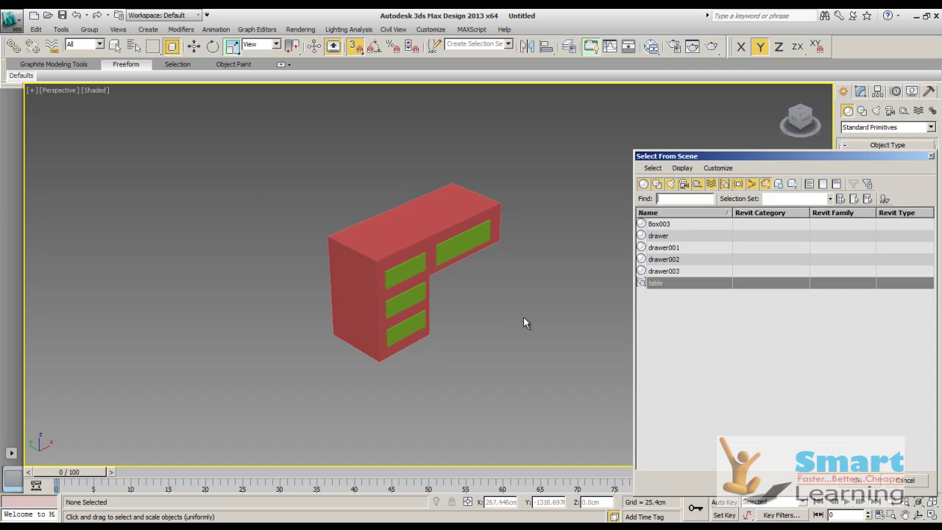
pyautogui.click(659, 224)
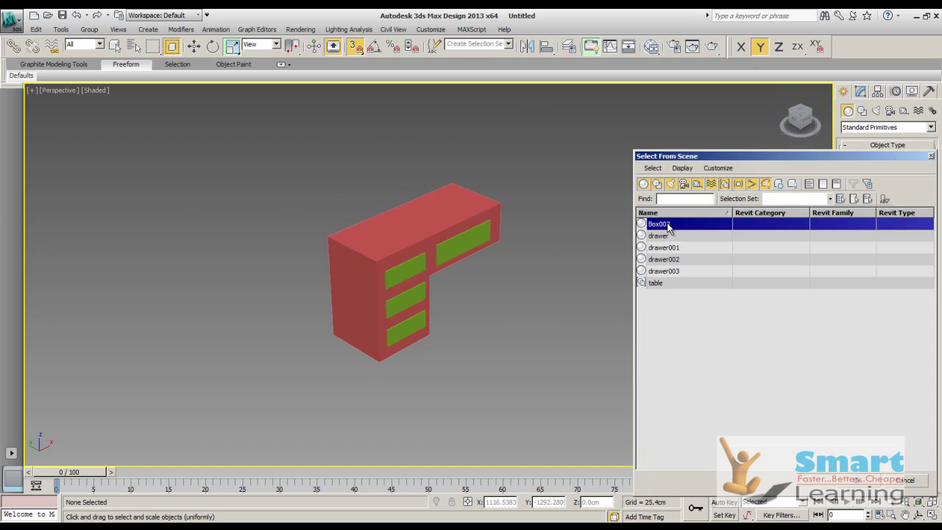
pyautogui.click(609, 257)
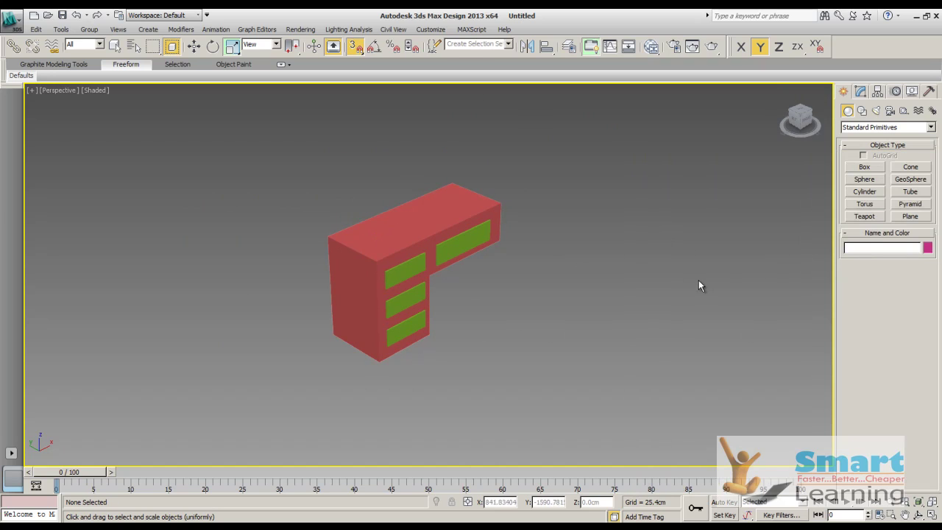
# - Select Box003 by name and, with snapping off, raise it above the table along the Z axis to about 429.6 cm
pyautogui.press('h')
pyautogui.click(662, 226)
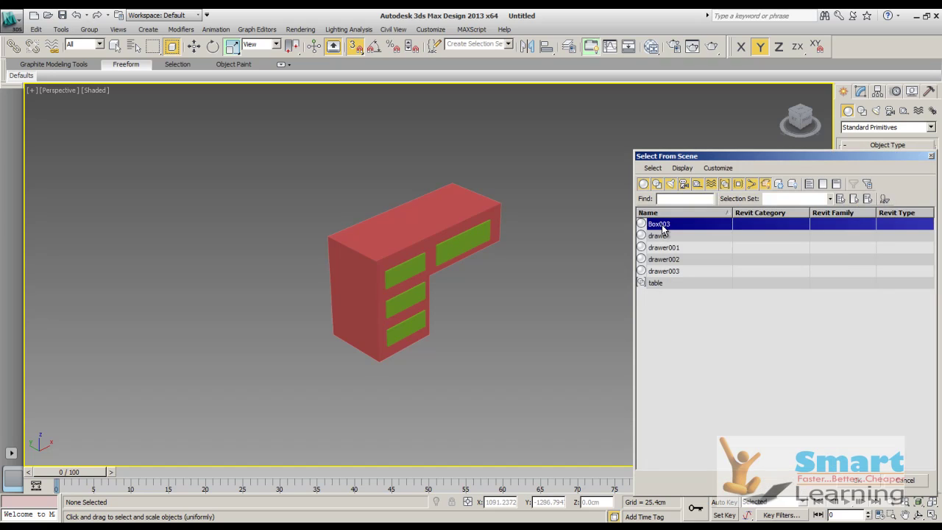
pyautogui.doubleClick(662, 226)
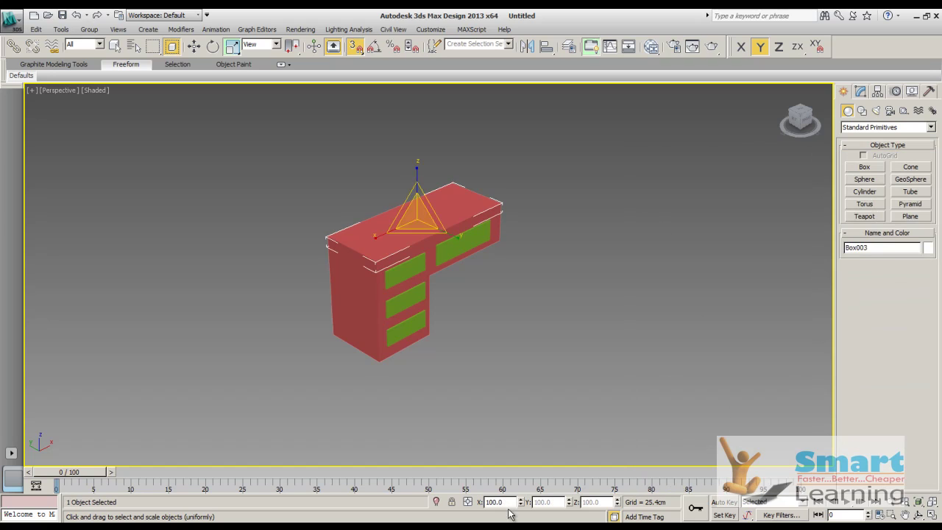
pyautogui.click(194, 48)
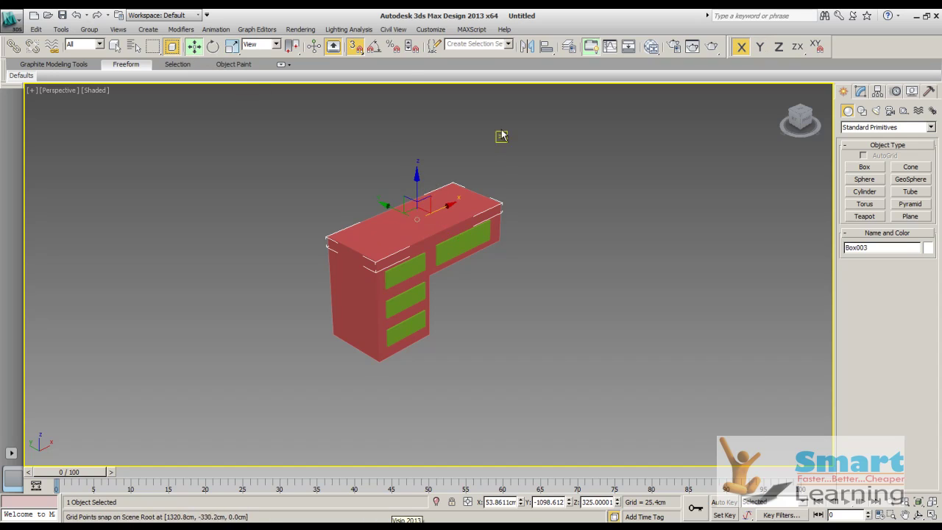
pyautogui.click(358, 48)
pyautogui.click(416, 176)
pyautogui.moveTo(416, 177); pyautogui.dragTo(417, 143)
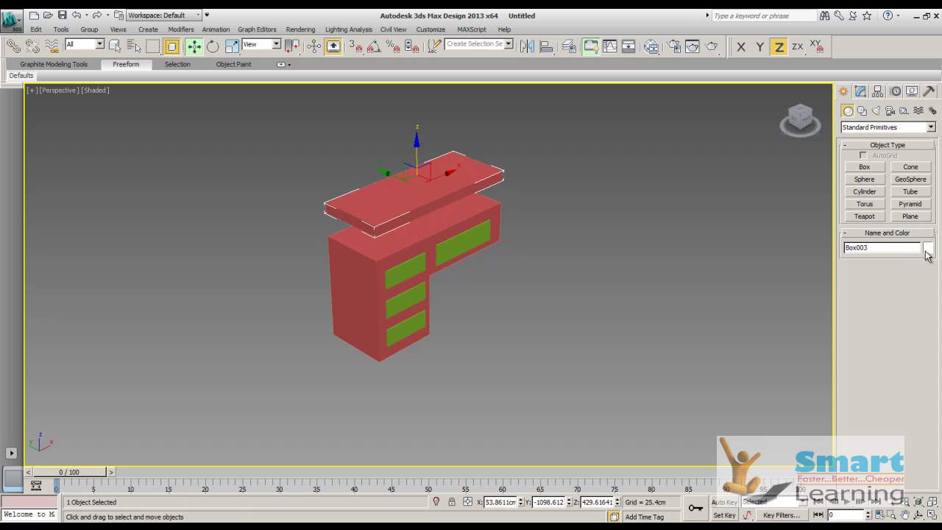
# - Rename the raised box as top_ply and change its object color to pale cream
pyautogui.click(876, 248)
pyautogui.write('top_ply')
pyautogui.click(928, 248)
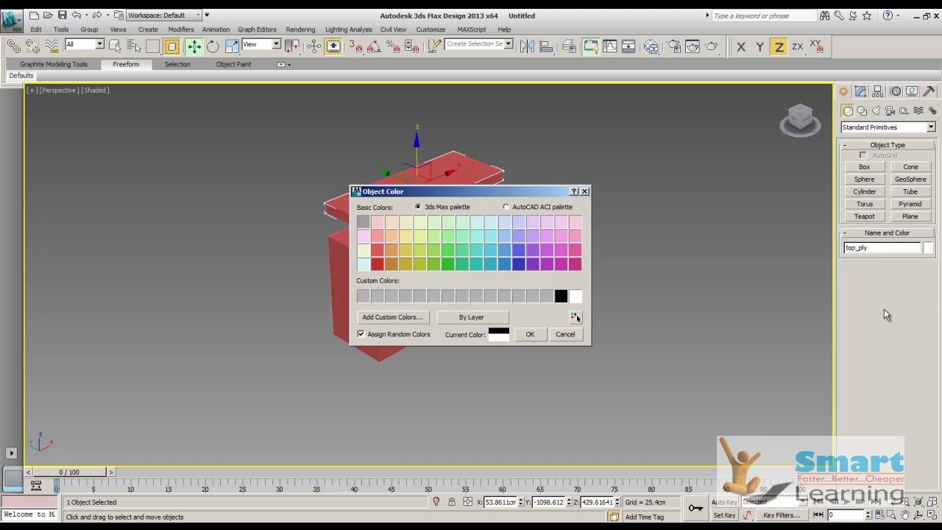
pyautogui.click(363, 251)
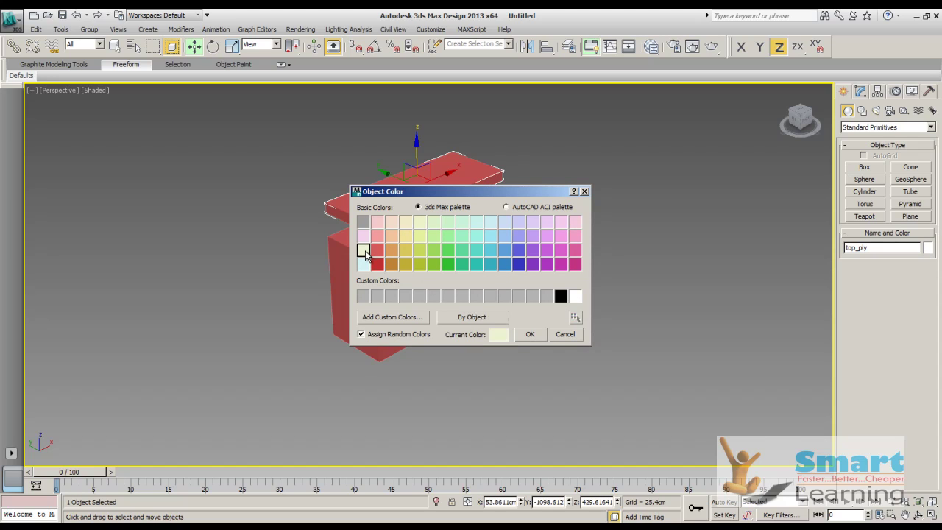
pyautogui.click(529, 334)
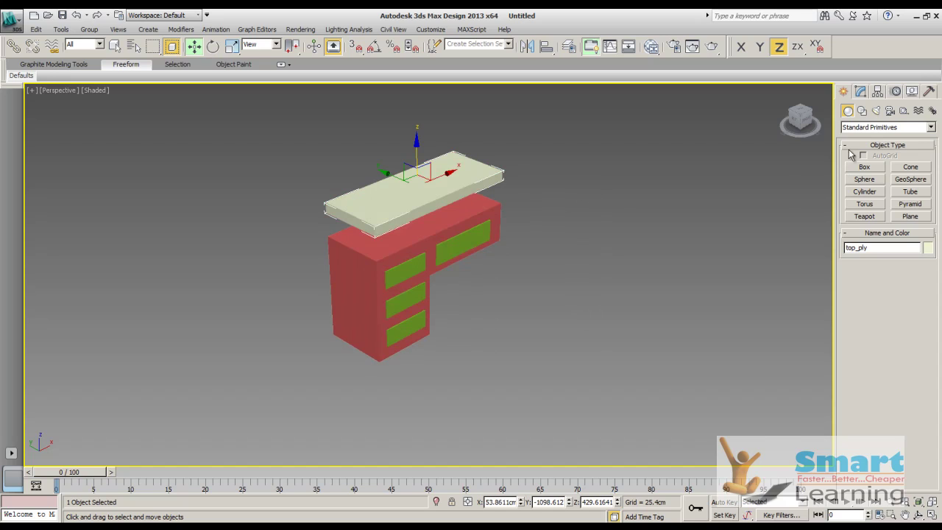
# - Set the height of top_ply to 5 cm, then deselect it
pyautogui.click(865, 90)
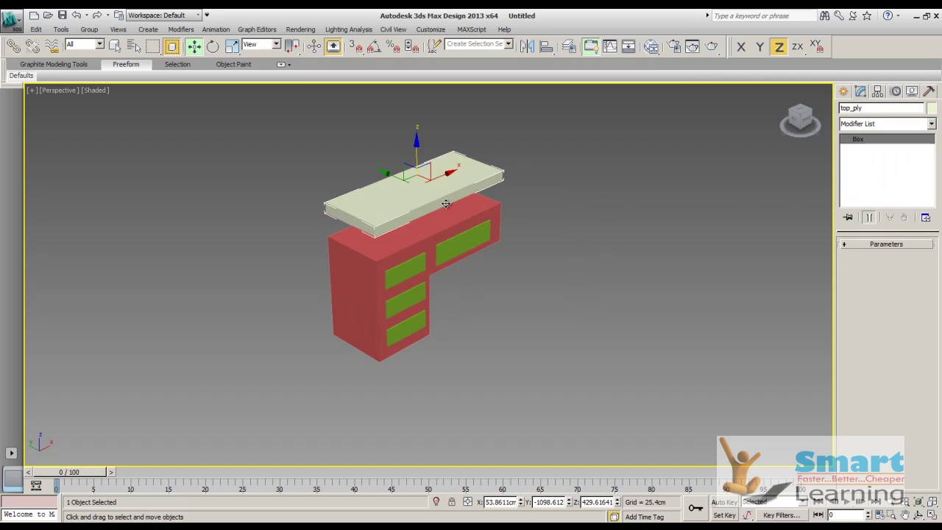
pyautogui.click(853, 244)
pyautogui.doubleClick(906, 284)
pyautogui.write('-')
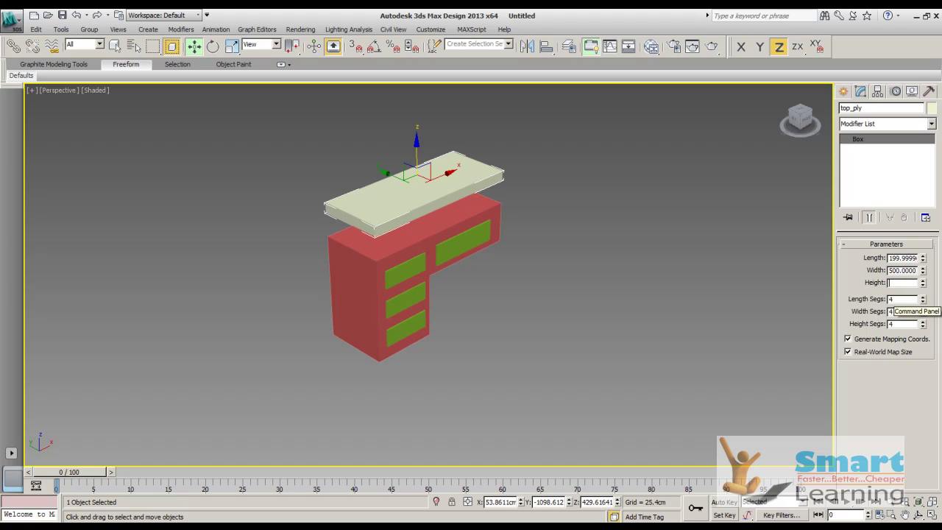
pyautogui.press('Return')
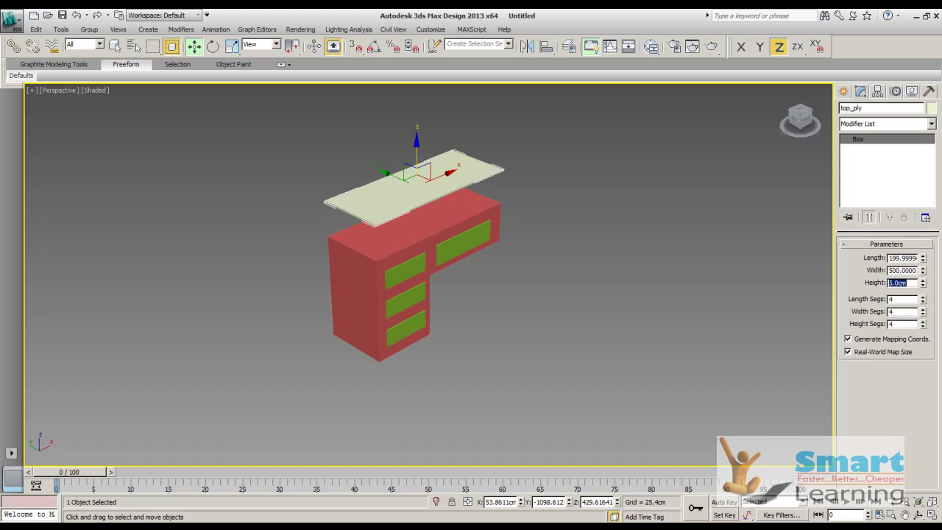
pyautogui.click(522, 318)
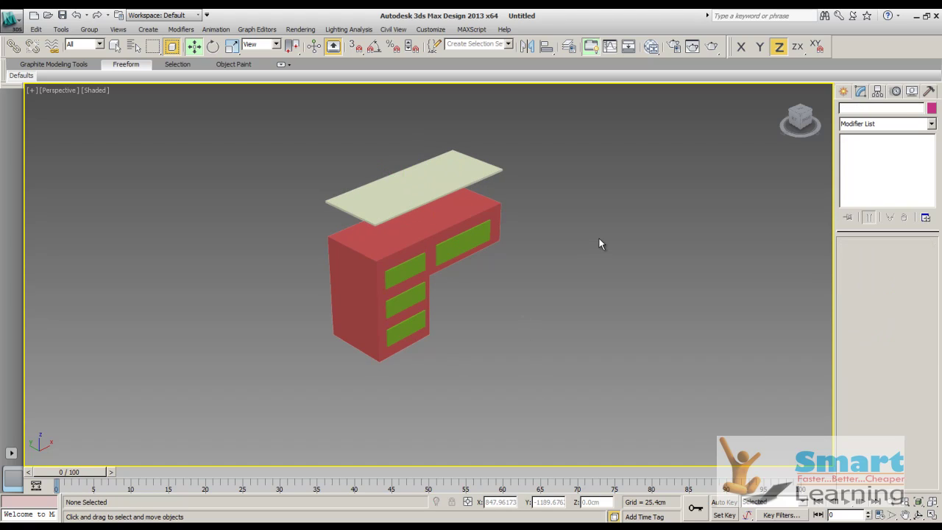
# - In the front view, lower top_ply vertically by about 103.8 cm to just above the table's upper surface
pyautogui.press('f')
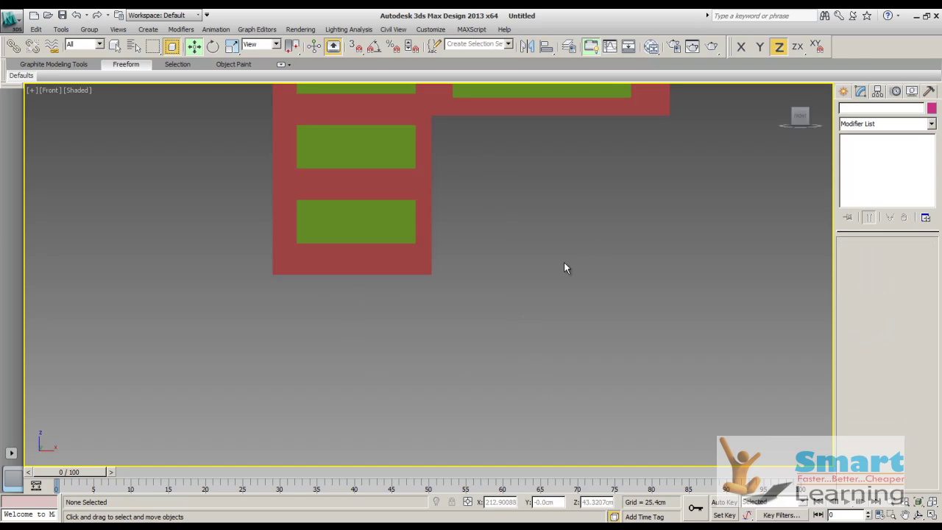
pyautogui.press('z')
pyautogui.scroll(-2, 486, 366)
pyautogui.scroll(2, 387, 166)
pyautogui.moveTo(360, 174); pyautogui.dragTo(358, 280, button='middle')
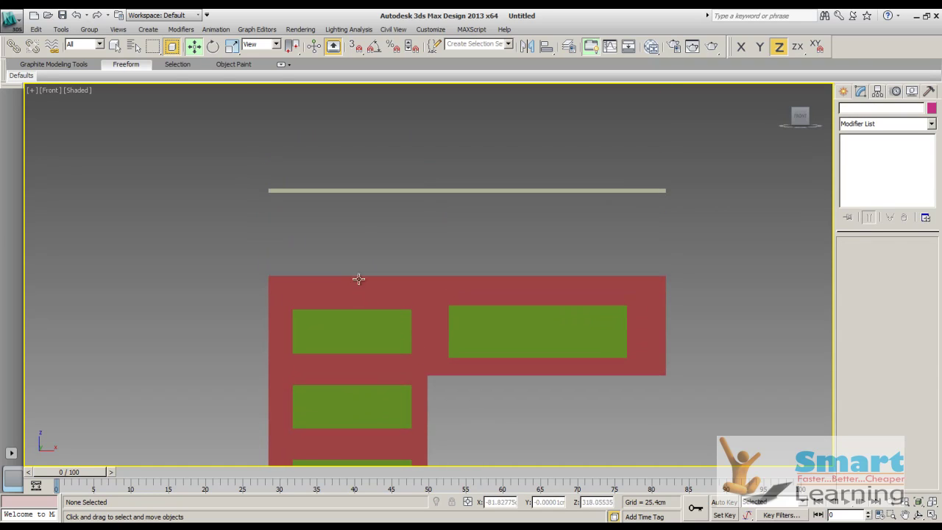
pyautogui.click(332, 190)
pyautogui.moveTo(467, 144); pyautogui.dragTo(469, 225)
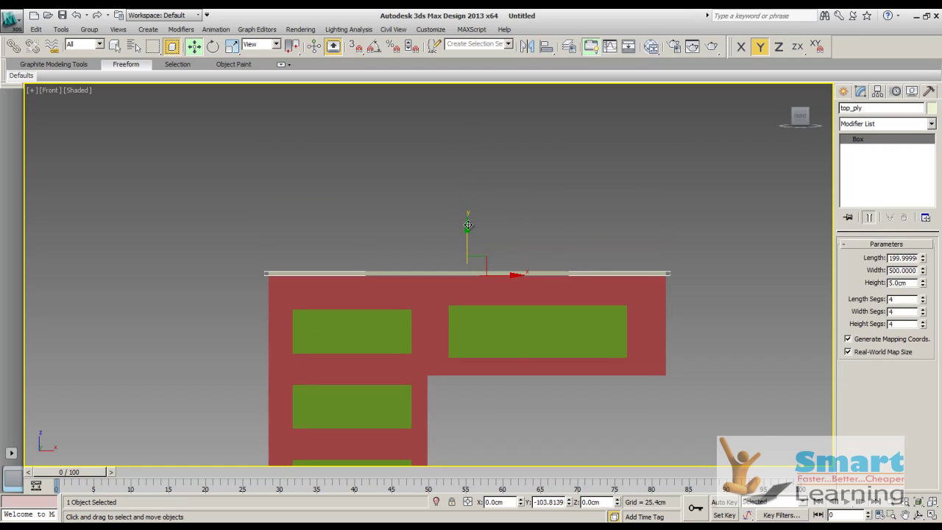
pyautogui.click(346, 231)
# - Lower top_ply slightly more to close the gap above the table, to about 324.7 cm in Z
pyautogui.scroll(5, 277, 270)
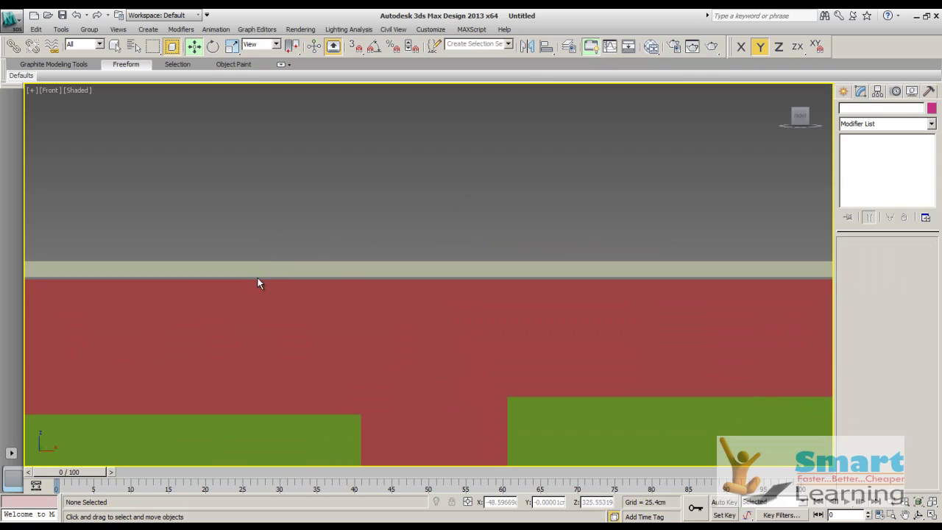
pyautogui.moveTo(258, 279); pyautogui.dragTo(718, 306, button='middle')
pyautogui.scroll(3, 206, 300)
pyautogui.moveTo(204, 314); pyautogui.dragTo(572, 293, button='middle')
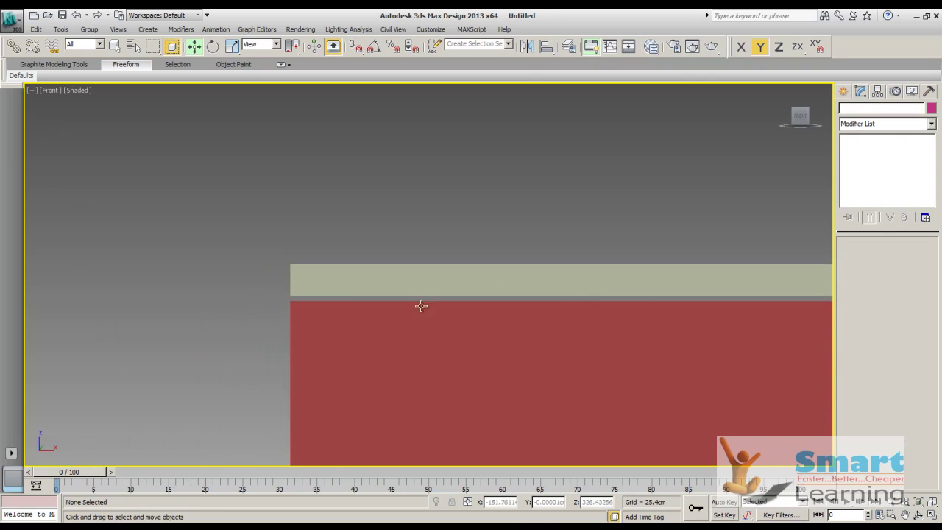
pyautogui.click(343, 284)
pyautogui.scroll(-5, 298, 244)
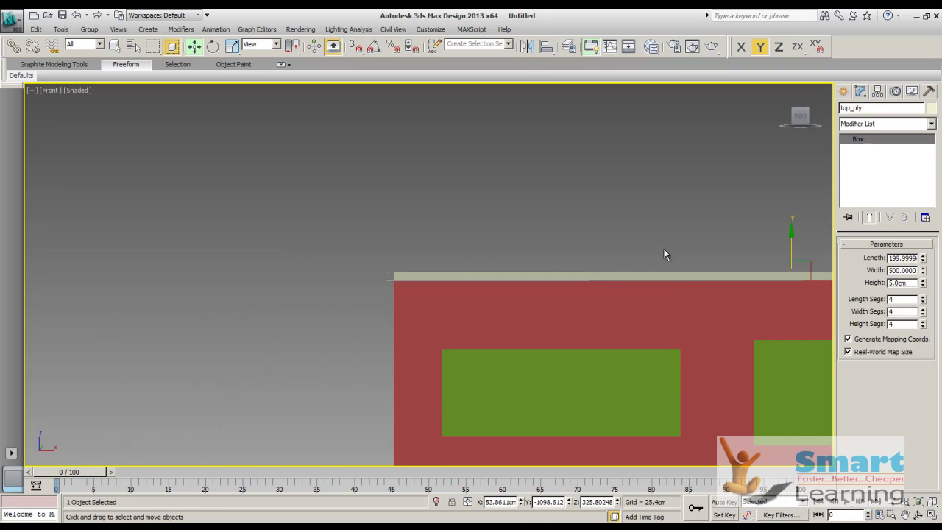
pyautogui.moveTo(679, 240); pyautogui.dragTo(407, 240, button='middle')
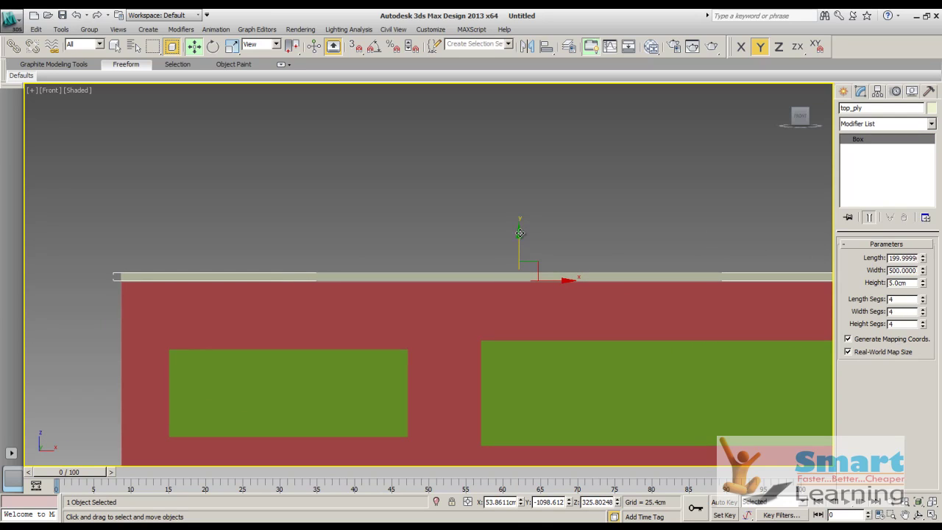
pyautogui.click(140, 262)
# - Examine the joint between top_ply and the table in the front view, and the whole model in perspective
pyautogui.scroll(5, 128, 293)
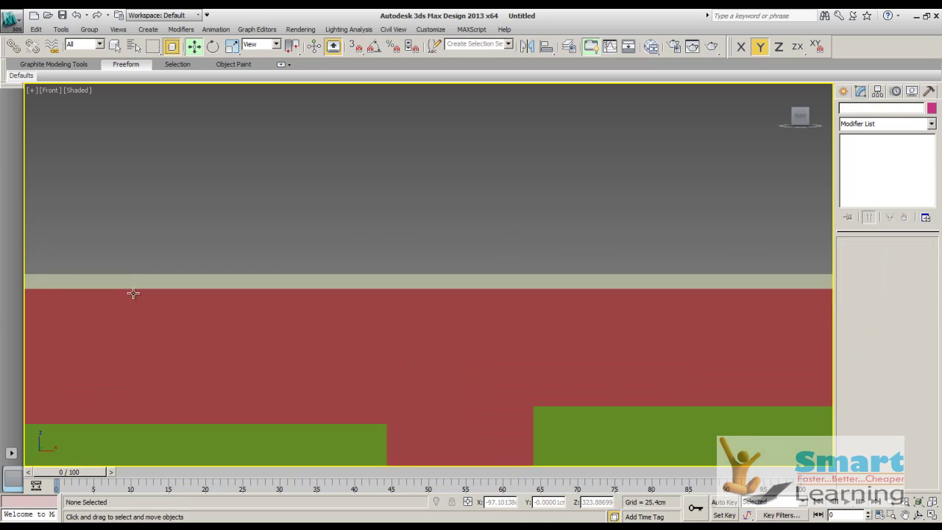
pyautogui.scroll(-2, 128, 293)
pyautogui.moveTo(215, 221); pyautogui.dragTo(259, 225, button='middle')
pyautogui.scroll(-2, 275, 225)
pyautogui.click(784, 89)
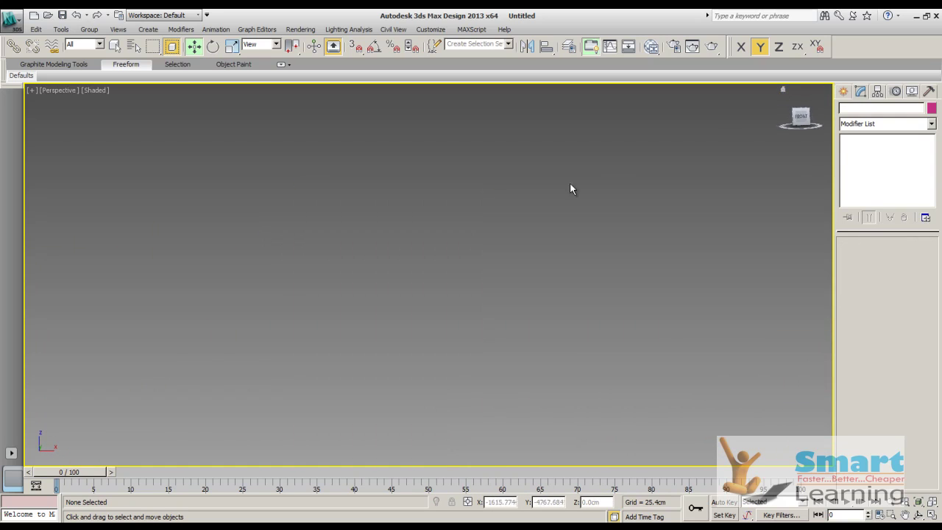
pyautogui.press('z')
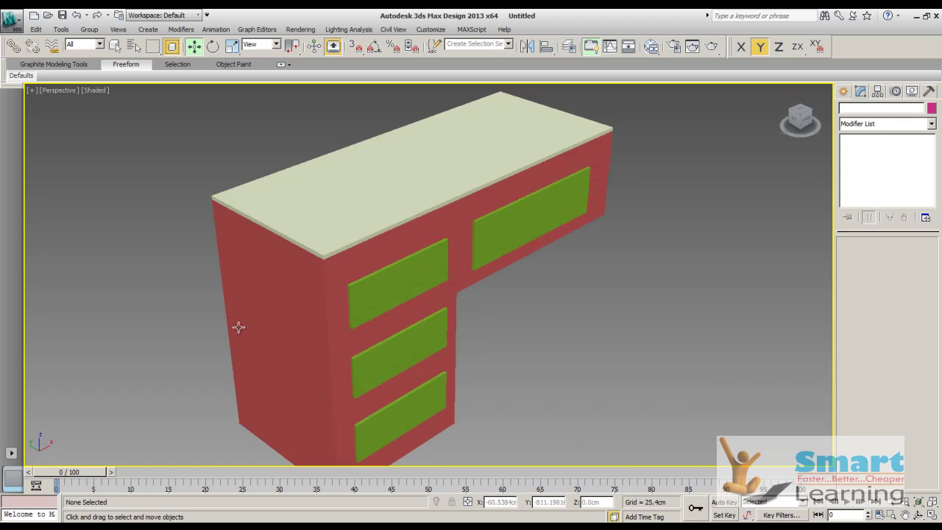
pyautogui.scroll(2, 336, 294)
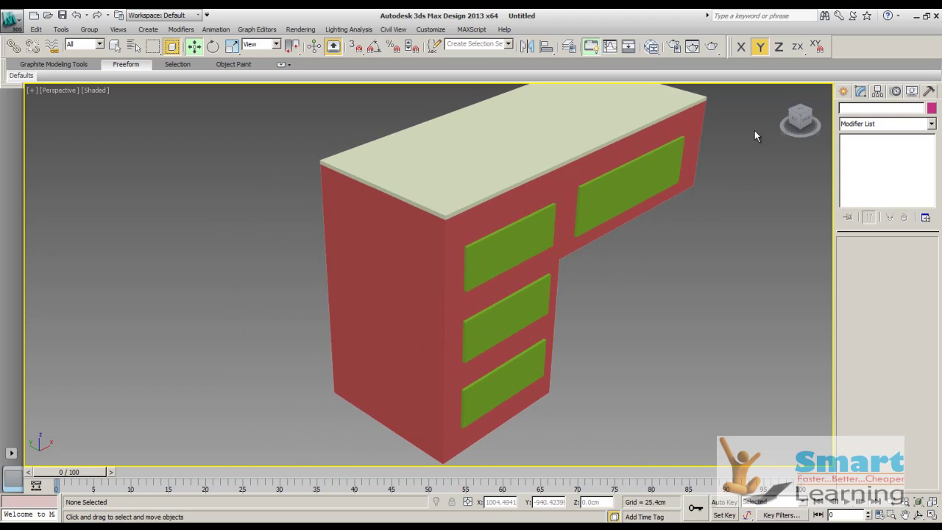
# - Try to draw a box with snapping on from the upper back corner of the table's side face
pyautogui.click(843, 90)
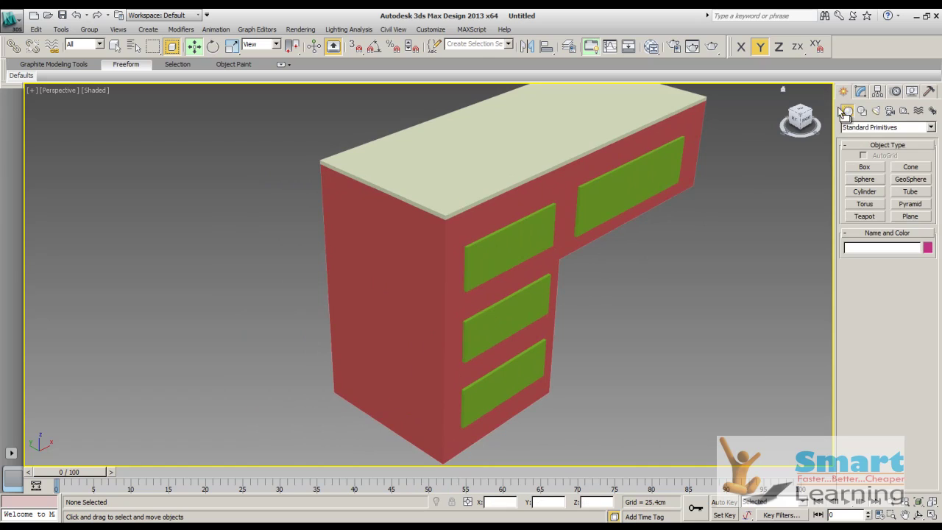
pyautogui.click(863, 169)
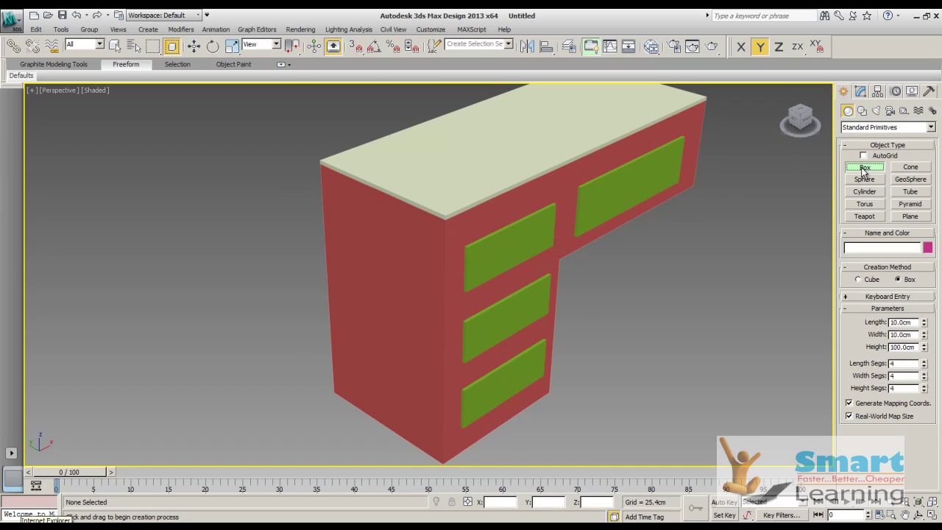
pyautogui.click(356, 47)
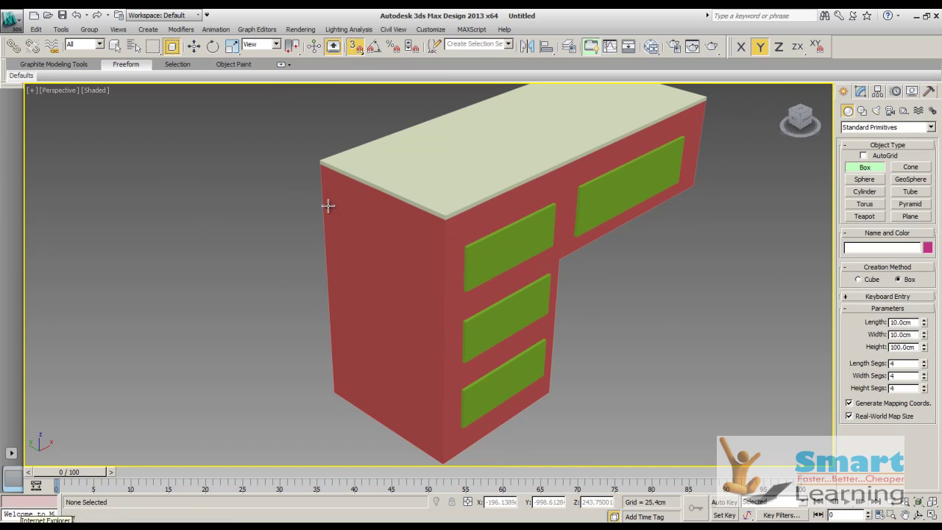
pyautogui.moveTo(319, 168); pyautogui.dragTo(210, 331)
pyautogui.click(213, 269)
pyautogui.rightClick(150, 261)
pyautogui.rightClick(181, 235)
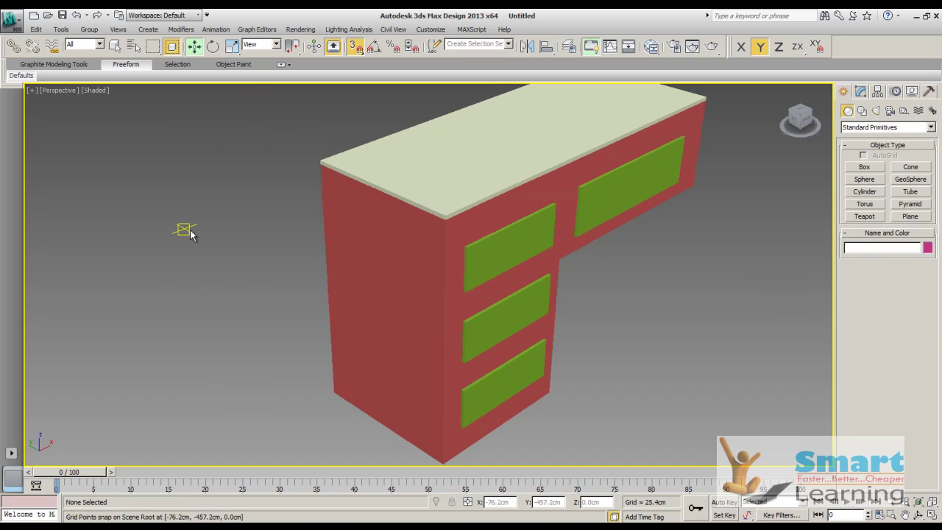
# - Draw a box with AutoGrid and vertex snapping from the tabletop's back corner over the table's side, 200 cm long and about 282 cm downward
pyautogui.scroll(-5, 354, 280)
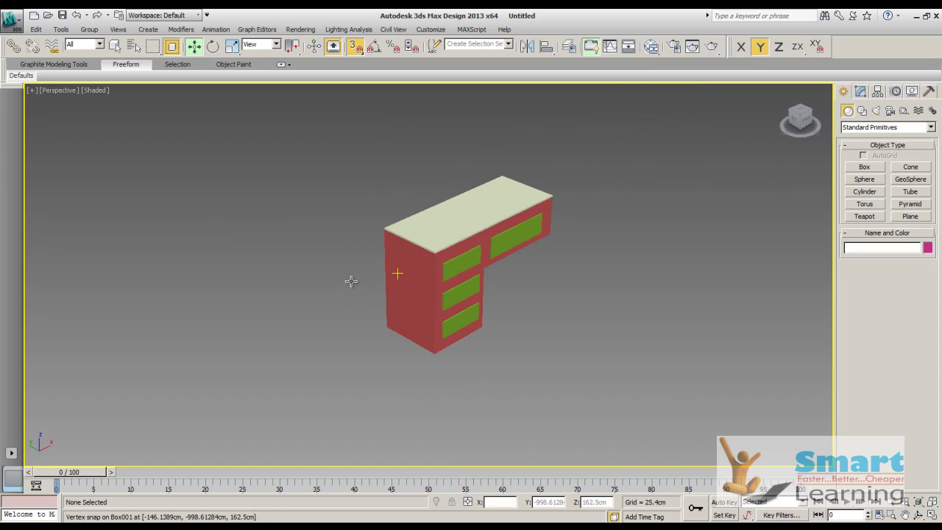
pyautogui.click(864, 168)
pyautogui.click(864, 155)
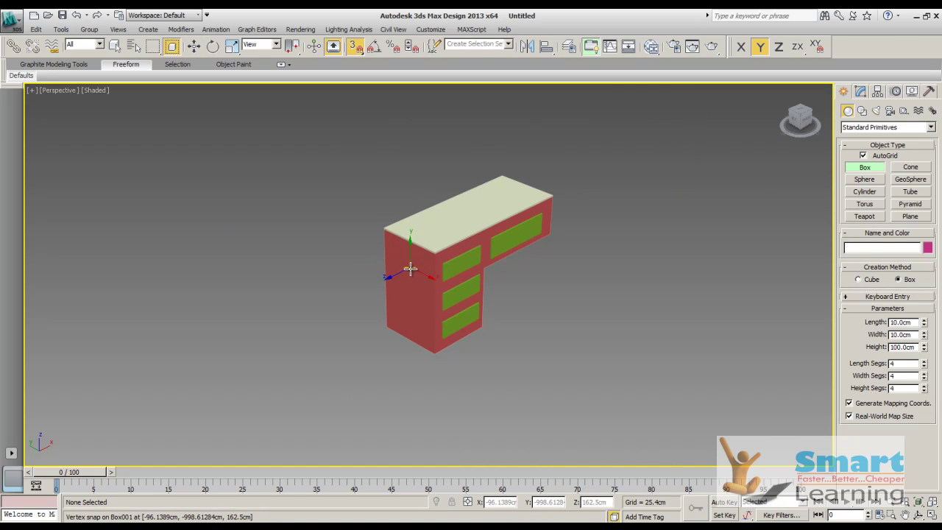
pyautogui.scroll(8, 410, 269)
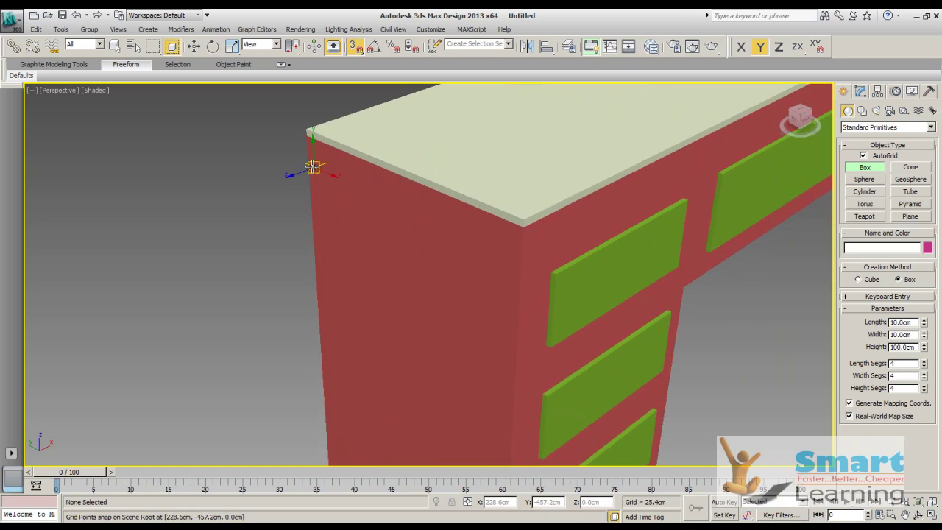
pyautogui.scroll(-5, 353, 243)
pyautogui.scroll(3, 387, 248)
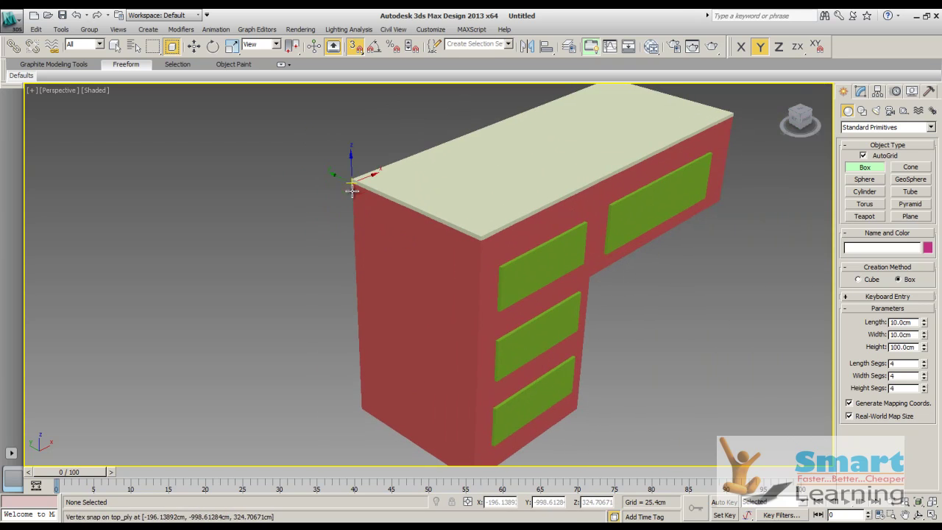
pyautogui.moveTo(365, 178); pyautogui.dragTo(405, 388)
pyautogui.scroll(-5, 431, 391)
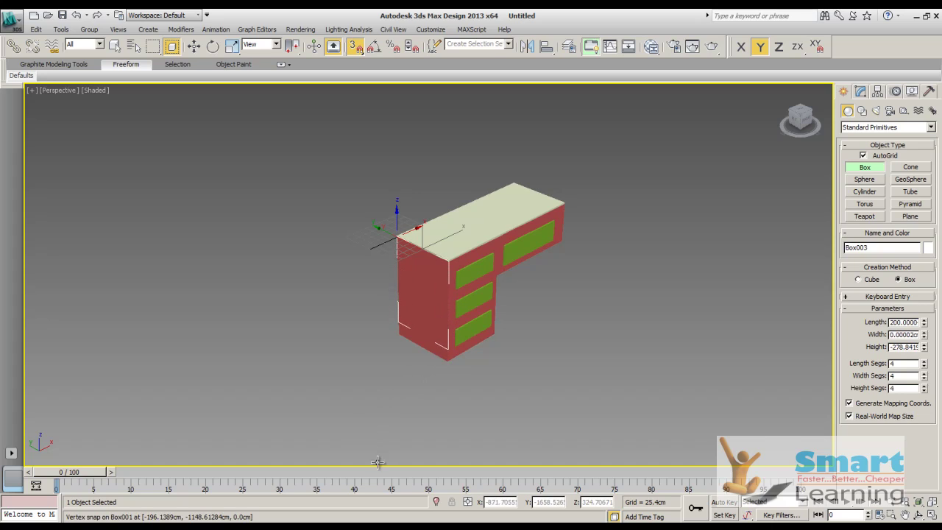
pyautogui.click(482, 416)
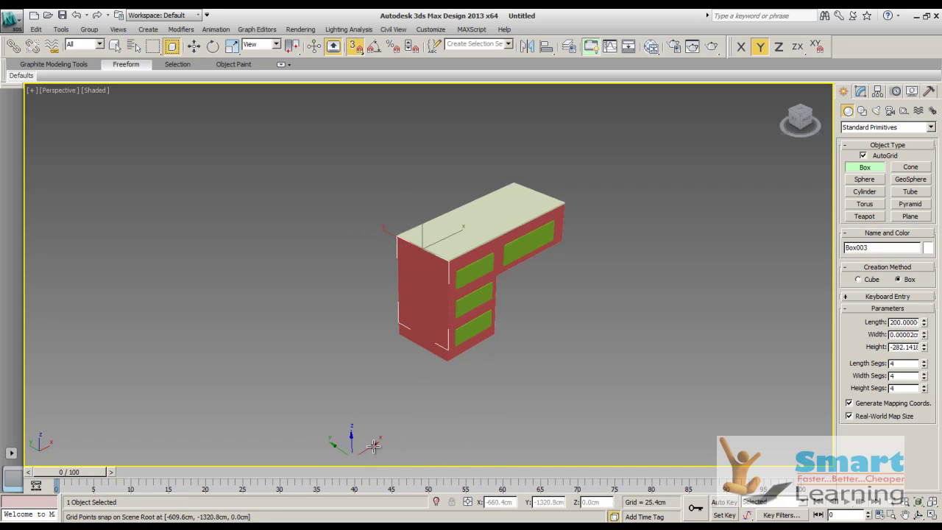
# - Move the new box away from the table to about -319.4 cm in X with snapping off, and set its width to 5 cm
pyautogui.press('w')
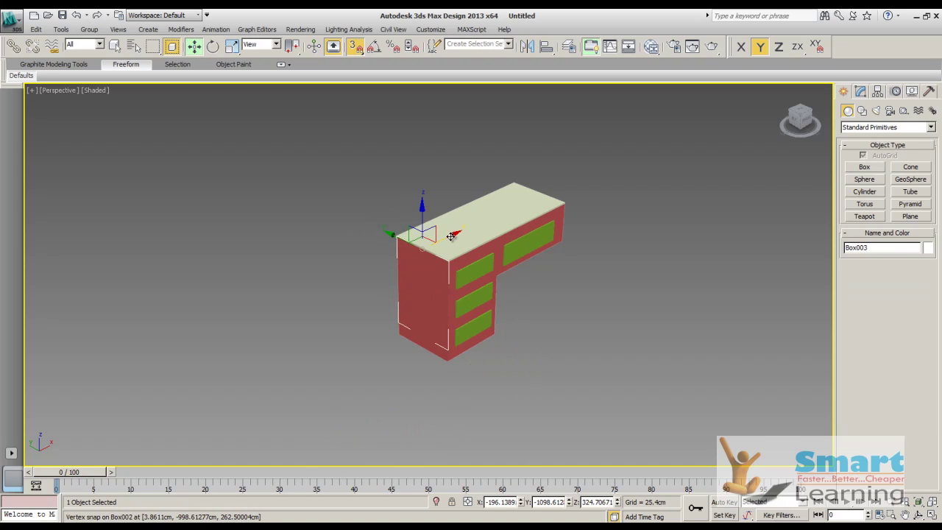
pyautogui.moveTo(445, 235); pyautogui.dragTo(326, 382)
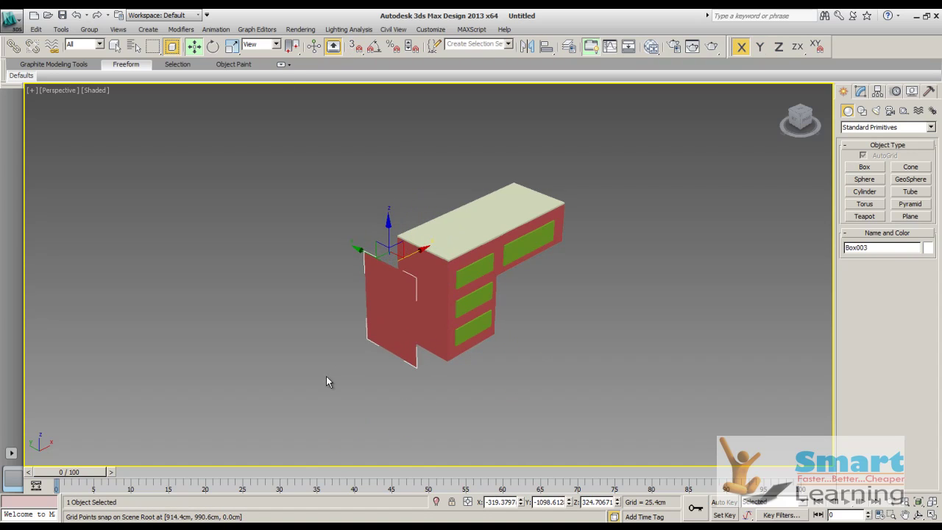
pyautogui.click(861, 91)
pyautogui.doubleClick(909, 284)
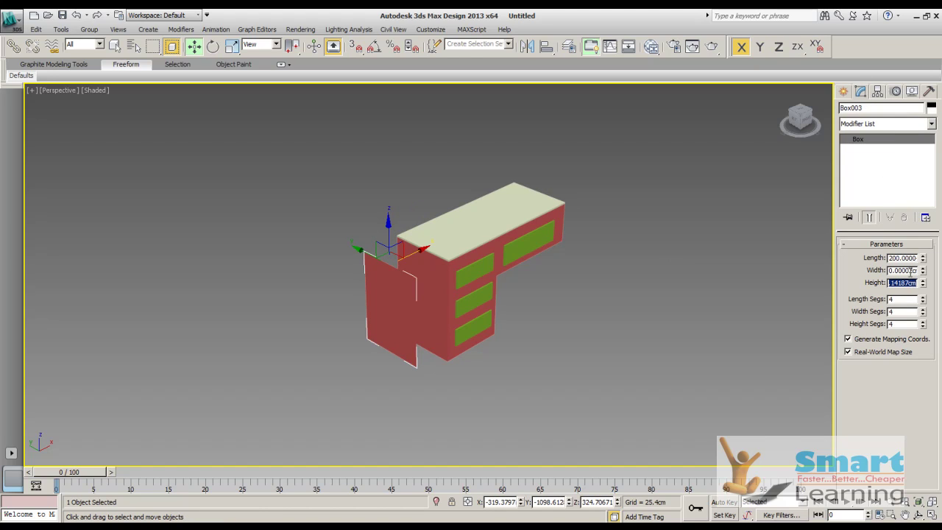
pyautogui.doubleClick(912, 271)
pyautogui.write('5')
pyautogui.press('Return')
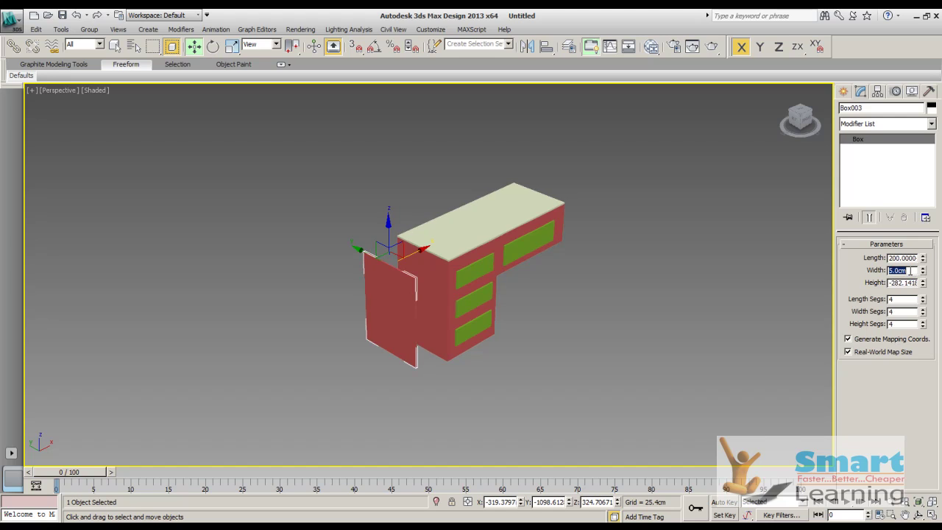
# - Check the object color of top_ply and assign the same cream color to the side panel
pyautogui.click(541, 215)
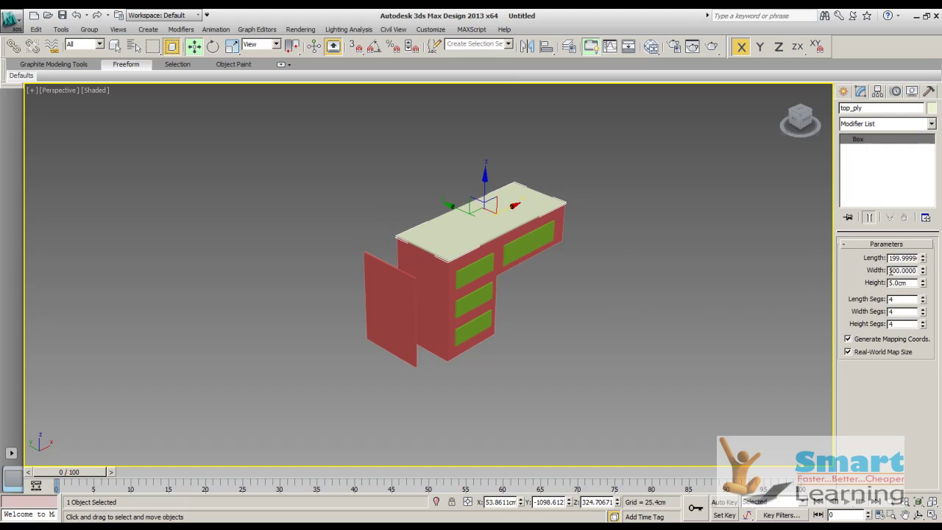
pyautogui.click(876, 244)
pyautogui.click(844, 92)
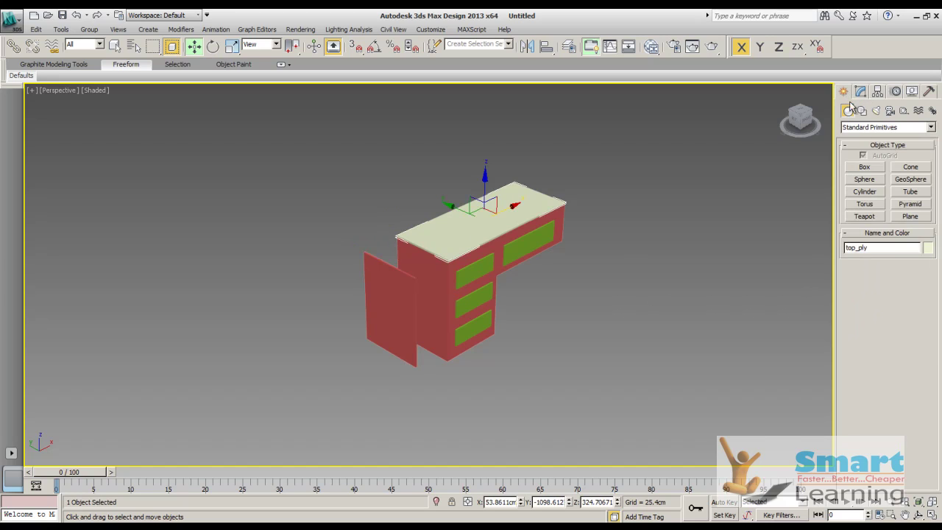
pyautogui.click(928, 248)
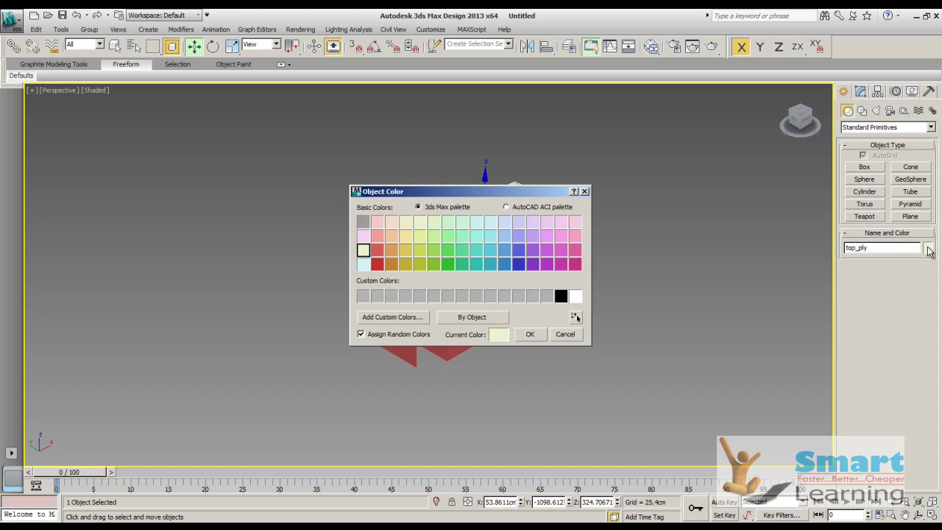
pyautogui.click(522, 335)
pyautogui.click(401, 322)
pyautogui.click(928, 248)
pyautogui.click(364, 251)
pyautogui.click(530, 334)
pyautogui.click(665, 347)
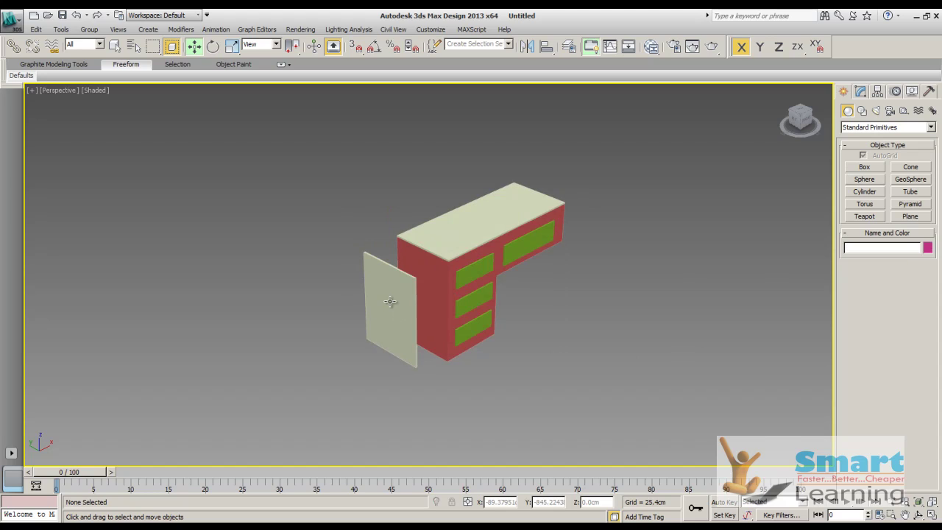
# - In the left view, lower the side panel to just under the tabletop, at about 322.7 cm in Z
pyautogui.press('l')
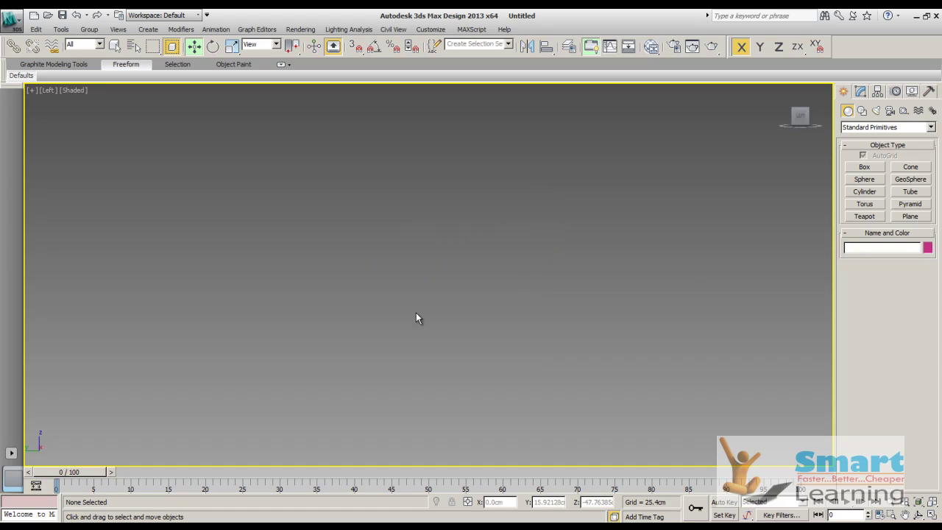
pyautogui.press('z')
pyautogui.click(412, 302)
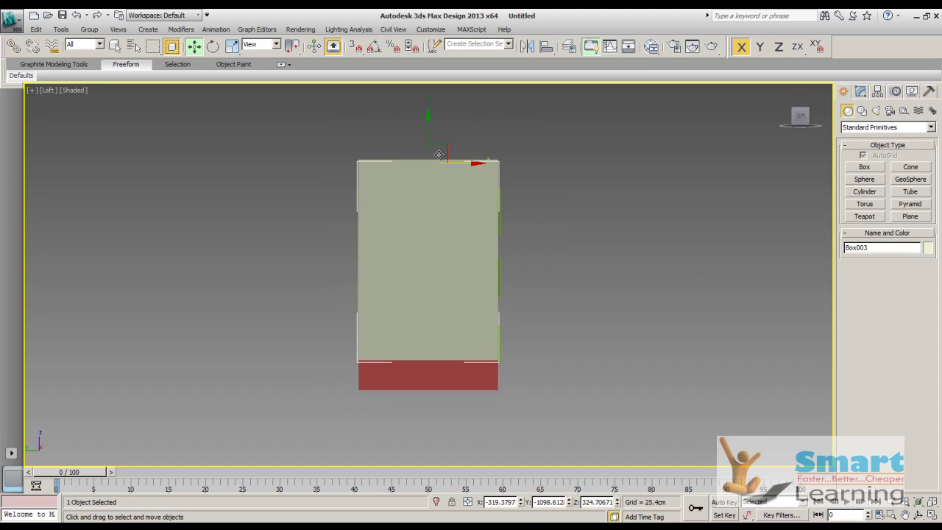
pyautogui.moveTo(429, 122); pyautogui.dragTo(428, 133)
pyautogui.scroll(2, 412, 147)
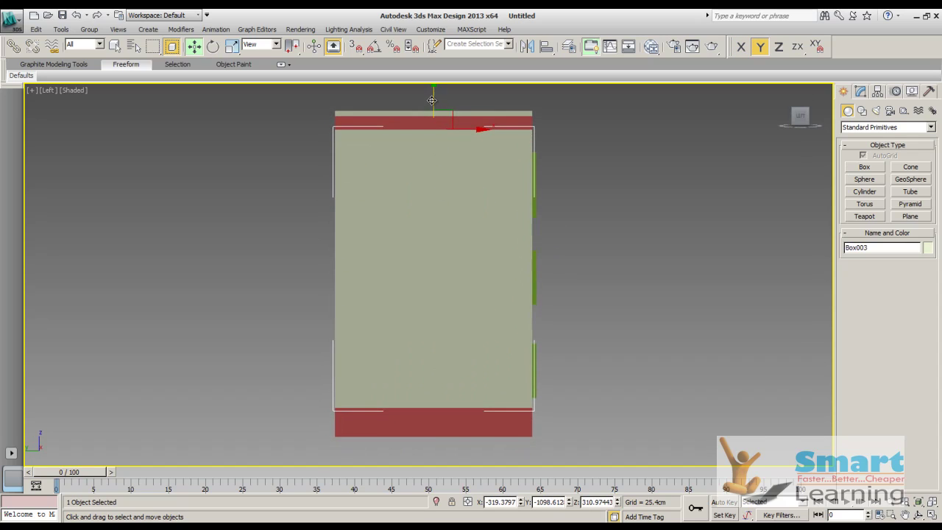
pyautogui.moveTo(433, 97); pyautogui.dragTo(433, 86)
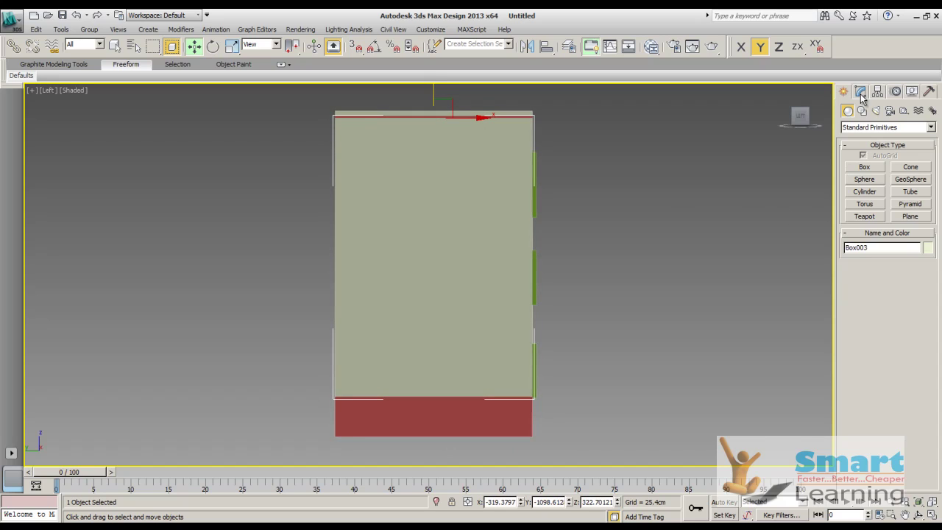
# - Extend the side panel down to the table's base by setting its height to about -321.6 cm
pyautogui.click(861, 92)
pyautogui.click(878, 245)
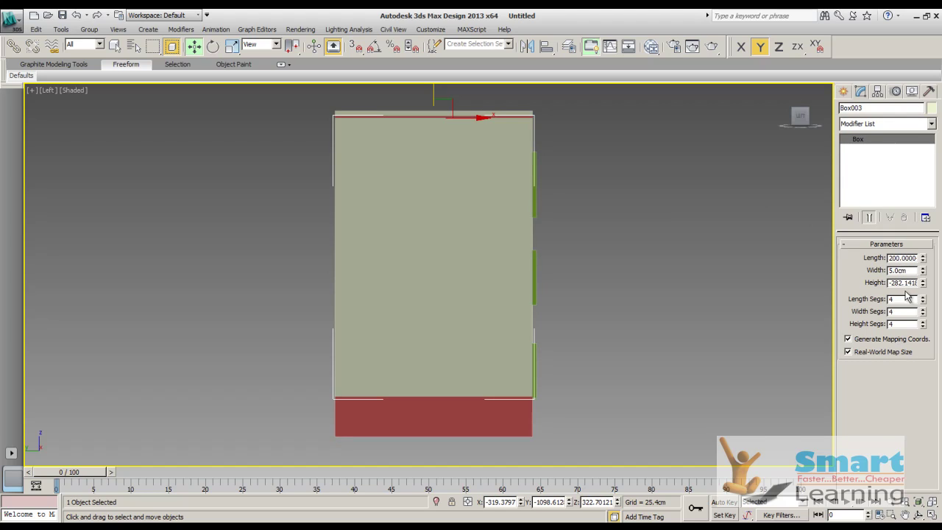
pyautogui.moveTo(925, 286); pyautogui.dragTo(923, 292)
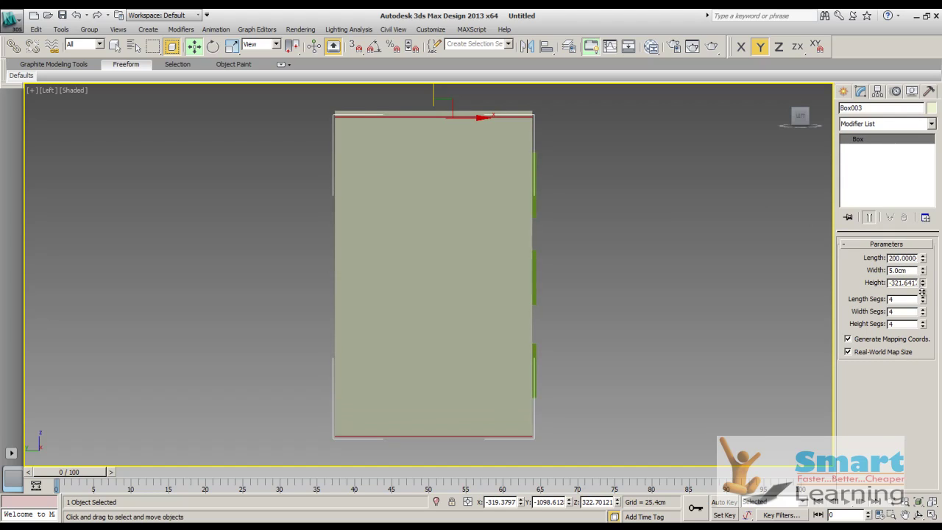
pyautogui.click(668, 236)
# - Raise the side panel to about 323.7 cm in Z and lengthen its height to about -324.9 cm
pyautogui.moveTo(588, 237); pyautogui.dragTo(599, 252, button='middle')
pyautogui.click(479, 235)
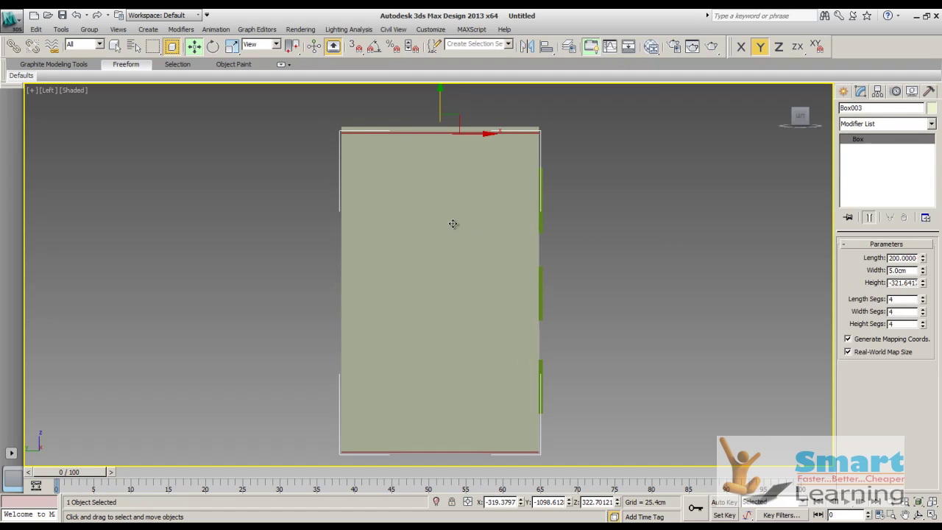
pyautogui.moveTo(441, 202); pyautogui.dragTo(439, 199)
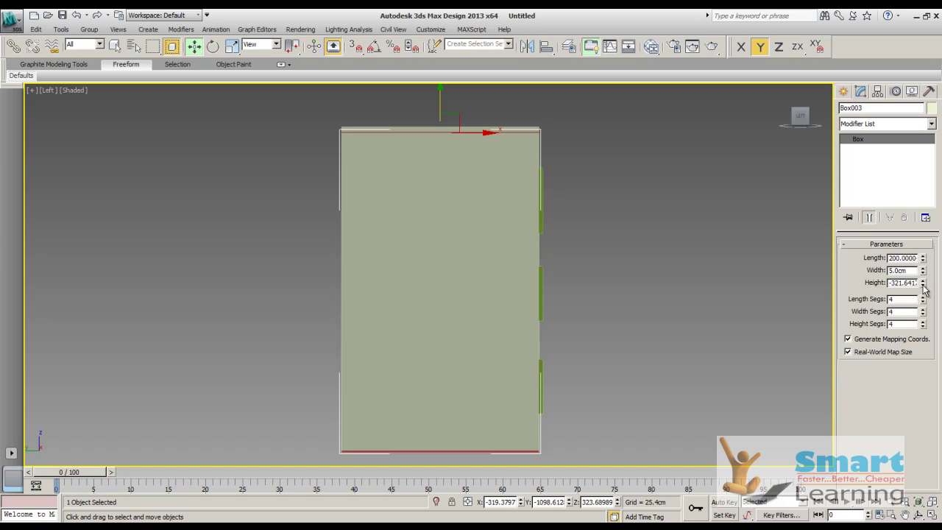
pyautogui.click(734, 279)
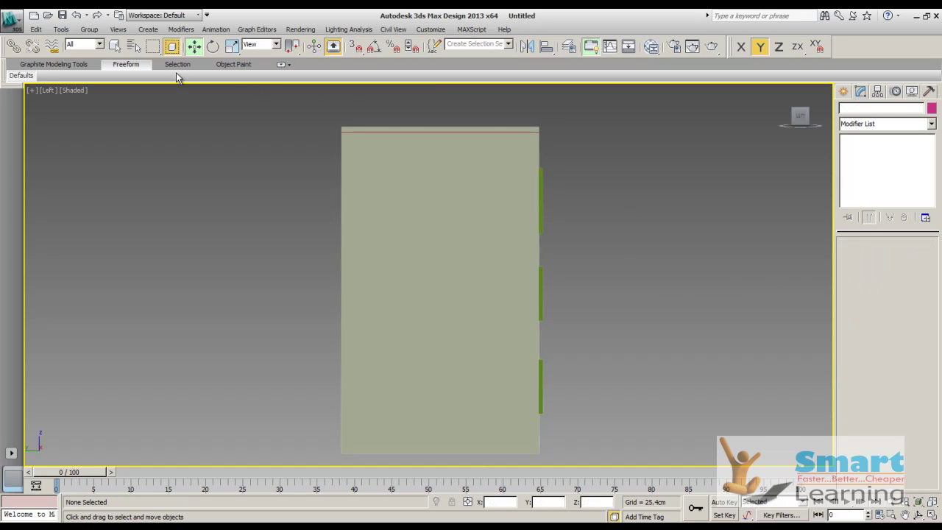
# - In the front view, move the side panel about 118.6 cm along X up to the table's side
pyautogui.click(782, 90)
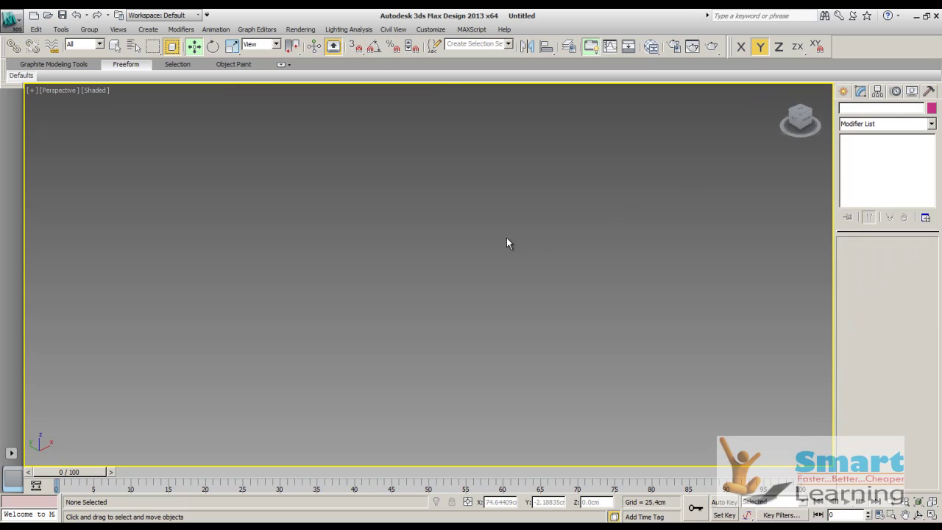
pyautogui.scroll(-2, 265, 225)
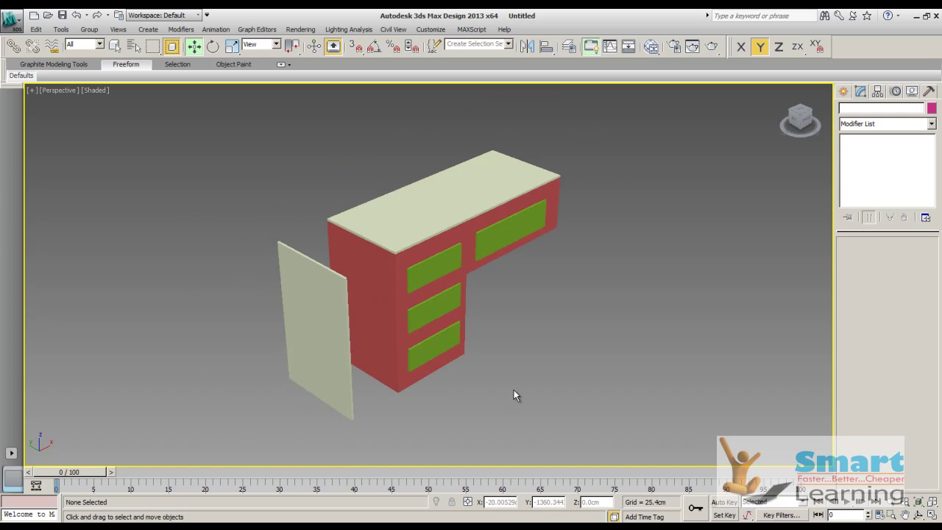
pyautogui.press('f')
pyautogui.scroll(-3, 406, 423)
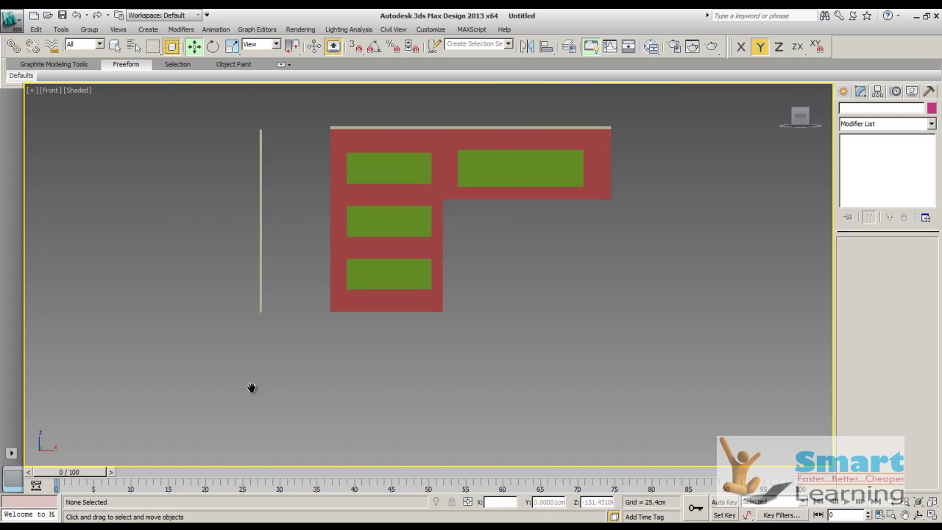
pyautogui.click(266, 268)
pyautogui.moveTo(300, 145); pyautogui.dragTo(367, 146)
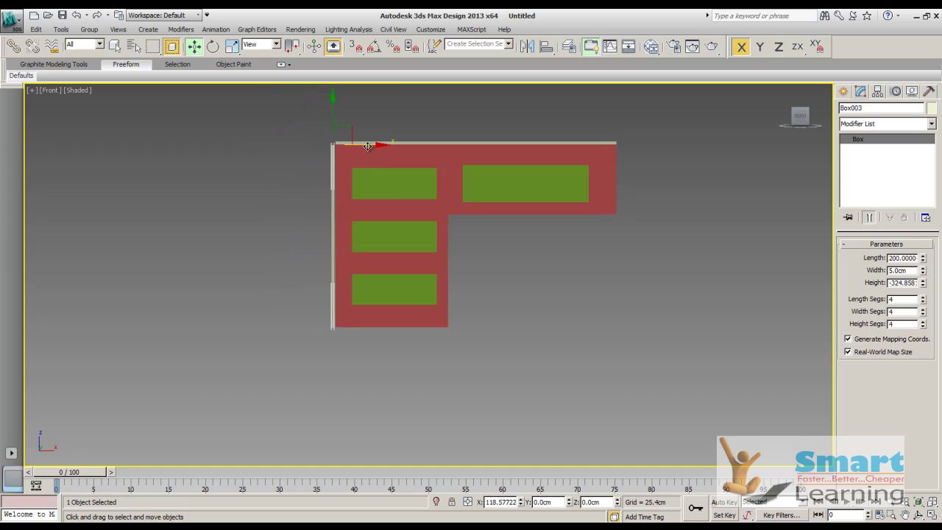
pyautogui.click(499, 340)
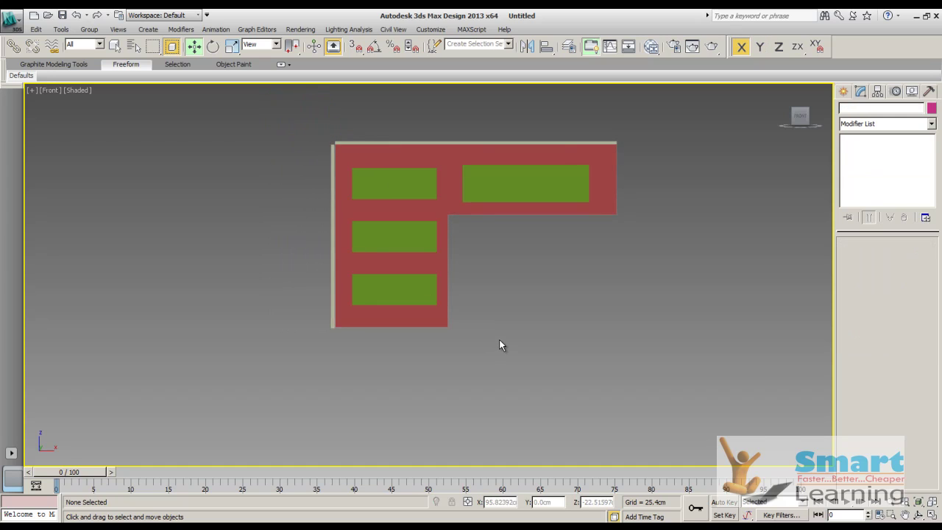
# - Examine the gap between the side panel and the table at the base in the front view
pyautogui.scroll(3, 344, 317)
pyautogui.moveTo(310, 371); pyautogui.dragTo(357, 360, button='middle')
pyautogui.scroll(3, 316, 359)
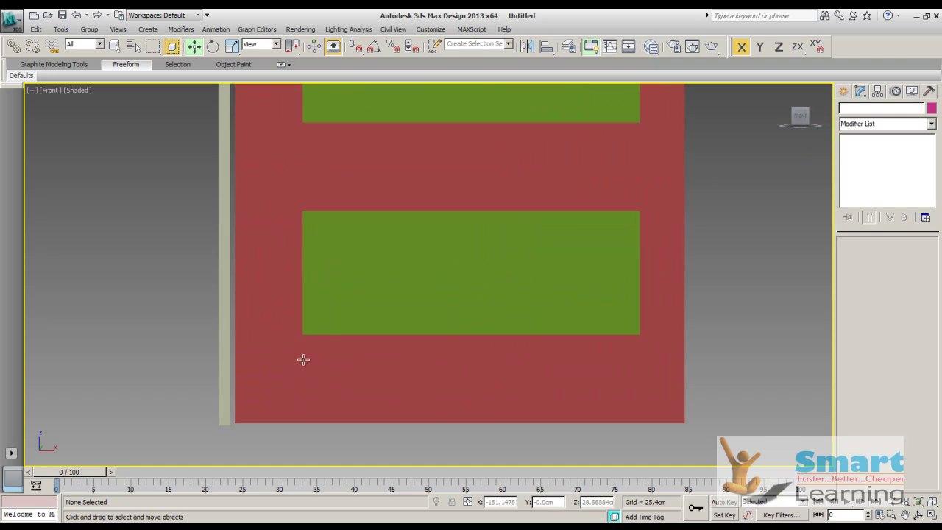
pyautogui.click(221, 390)
pyautogui.scroll(-3, 255, 356)
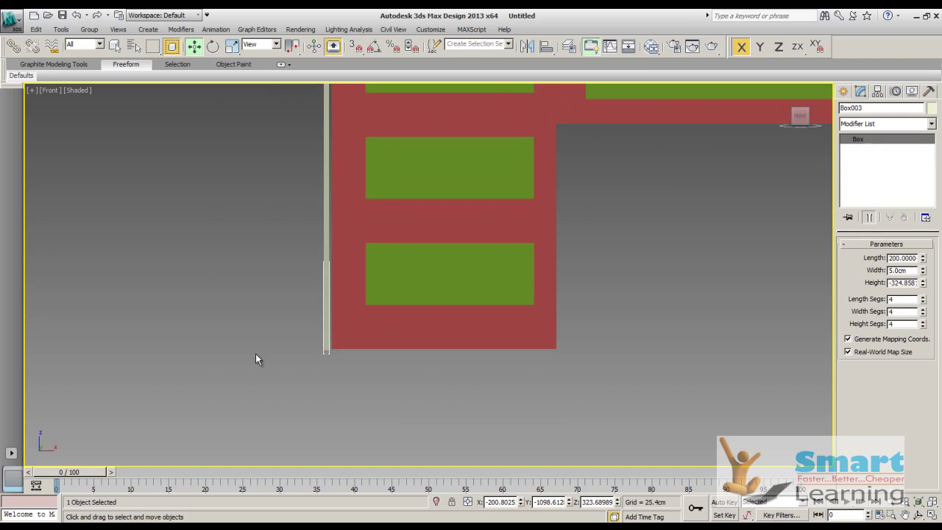
pyautogui.scroll(-2, 299, 304)
pyautogui.moveTo(305, 322); pyautogui.dragTo(295, 378, button='middle')
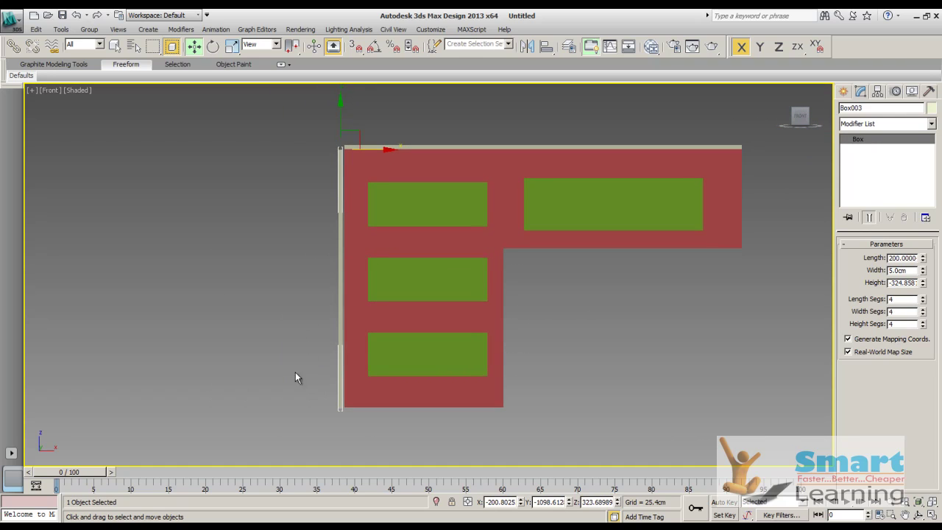
# - Shift the side panel closer to the table along X, to about -196.3 cm, closing the gap
pyautogui.click(390, 143)
pyautogui.scroll(5, 345, 145)
pyautogui.moveTo(345, 145); pyautogui.dragTo(400, 393, button='middle')
pyautogui.scroll(2, 393, 427)
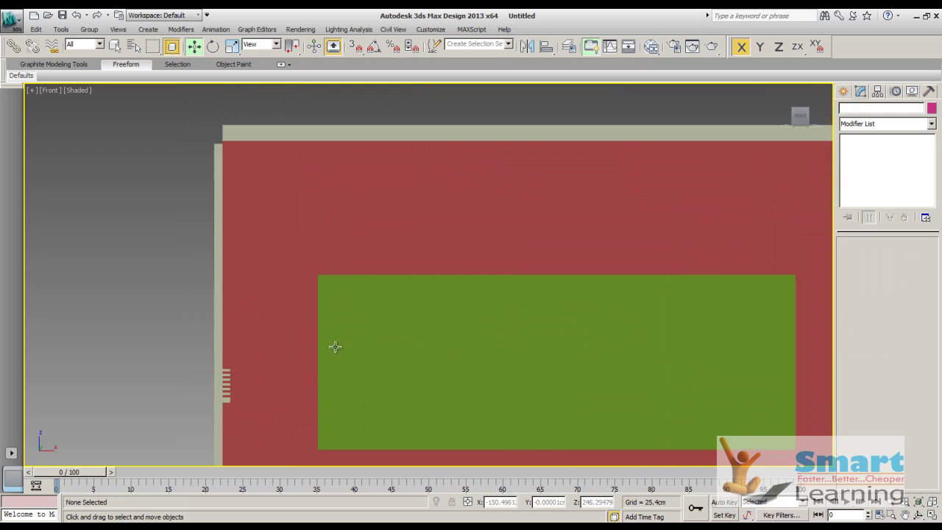
pyautogui.moveTo(270, 209); pyautogui.dragTo(293, 281, button='middle')
pyautogui.scroll(2, 259, 233)
pyautogui.moveTo(237, 226); pyautogui.dragTo(279, 244, button='middle')
pyautogui.click(229, 236)
# - Set the side panel's height to about -343.3 cm and raise it about 6.1 cm, flush with the tabletop's upper surface
pyautogui.click(870, 219)
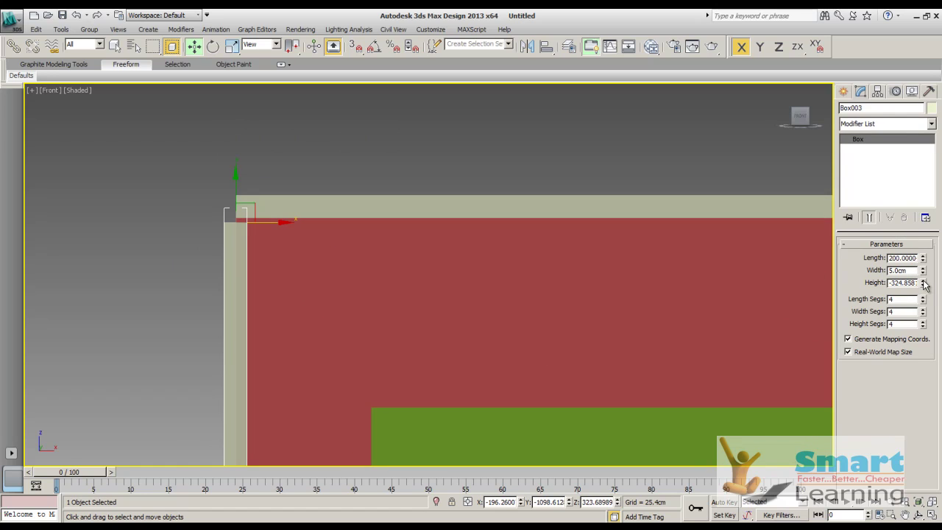
pyautogui.moveTo(925, 286); pyautogui.dragTo(924, 291)
pyautogui.moveTo(236, 175); pyautogui.dragTo(236, 150)
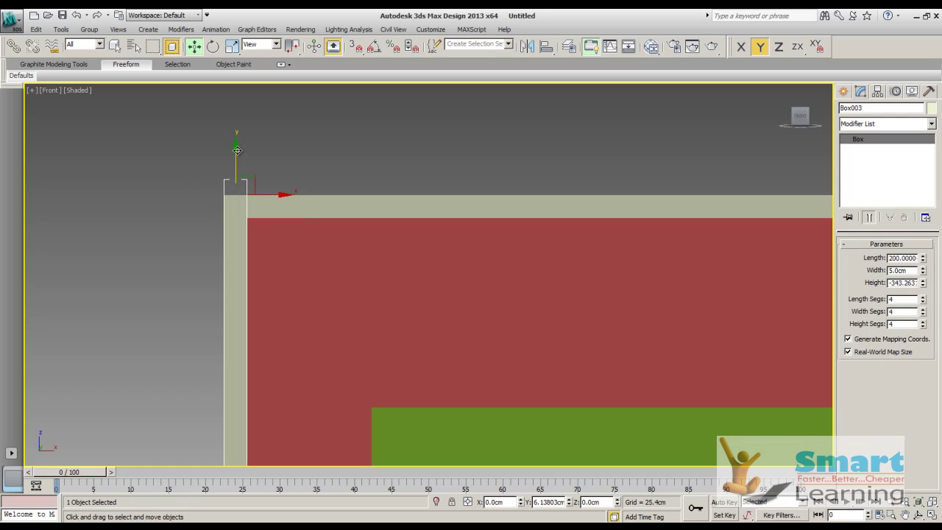
# - Shorten the side panel at the table's base by setting its height to about -340 cm
pyautogui.click(293, 142)
pyautogui.press(']')
pyautogui.scroll(-2, 228, 162)
pyautogui.moveTo(331, 311); pyautogui.dragTo(318, 155, button='middle')
pyautogui.scroll(2, 317, 158)
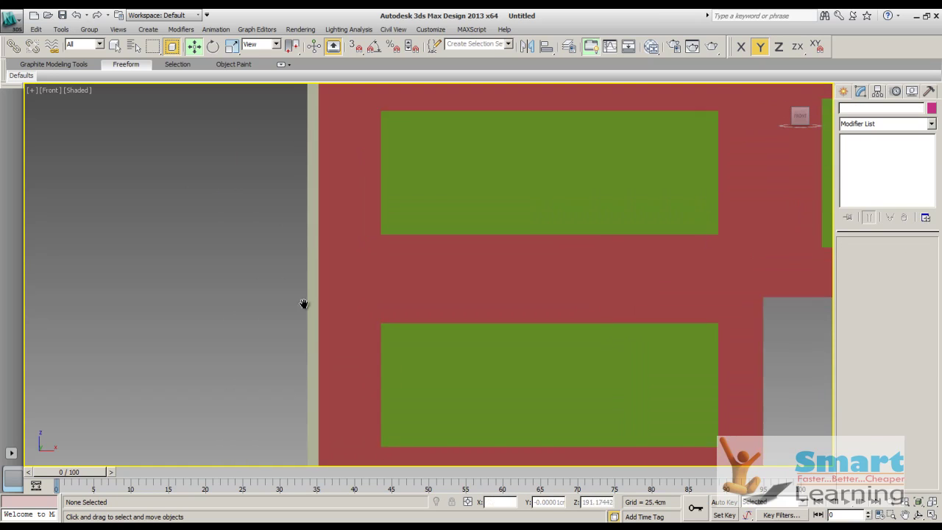
pyautogui.moveTo(307, 328); pyautogui.dragTo(309, 181, button='middle')
pyautogui.moveTo(263, 368); pyautogui.dragTo(283, 202, button='middle')
pyautogui.moveTo(276, 354); pyautogui.dragTo(280, 263, button='middle')
pyautogui.scroll(-1, 280, 262)
pyautogui.scroll(1, 374, 368)
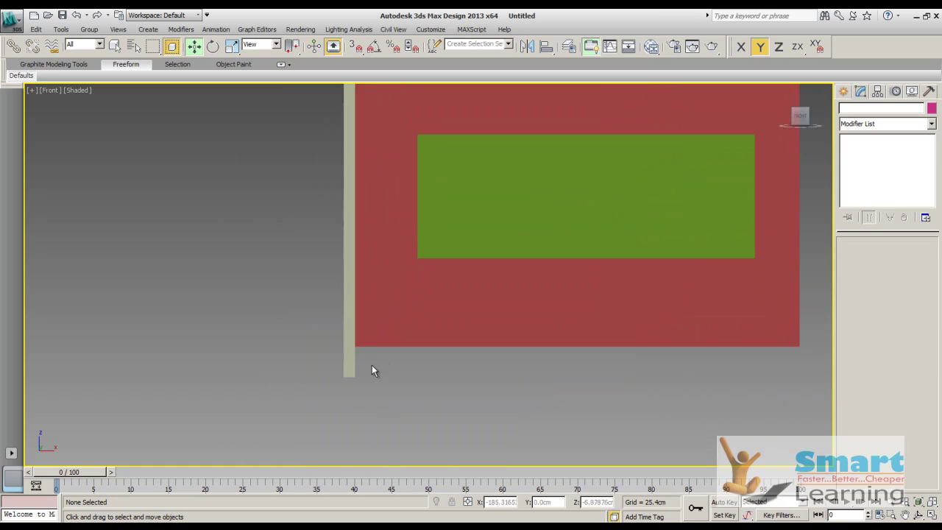
pyautogui.click(345, 366)
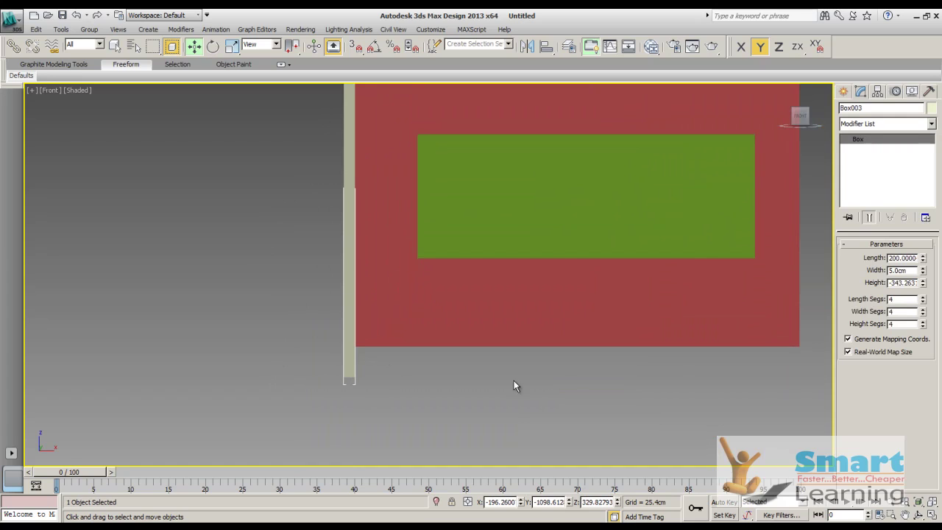
pyautogui.doubleClick(901, 283)
pyautogui.write('34')
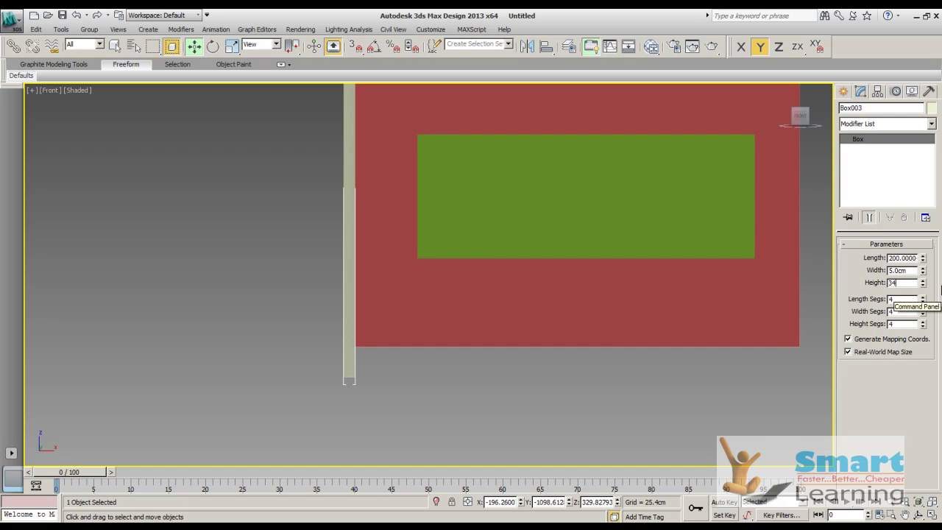
pyautogui.write('40')
pyautogui.press('Return')
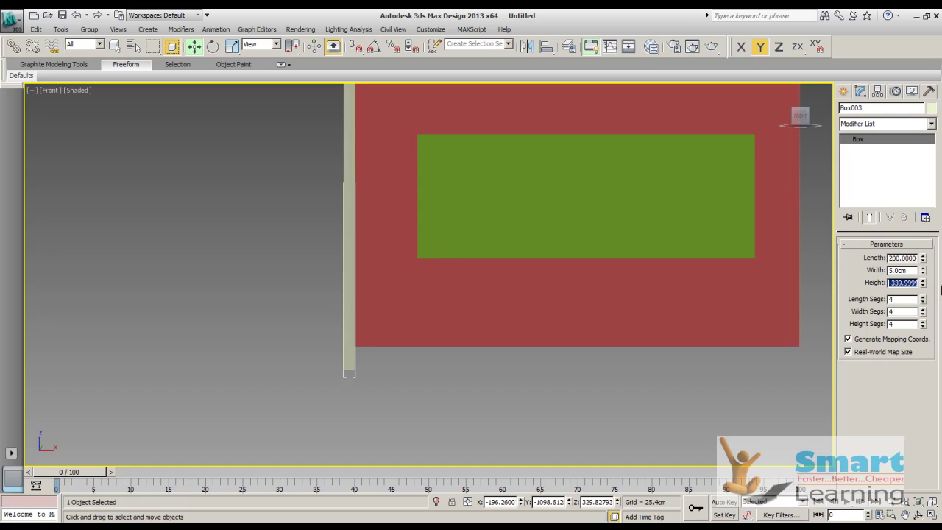
# - Reduce the side panel's height further, trying -335 cm, until its lower end is flush with the cabinet's base
pyautogui.write('-')
pyautogui.write('335')
pyautogui.press('Return')
pyautogui.click(901, 282)
pyautogui.press('Return')
pyautogui.click(540, 400)
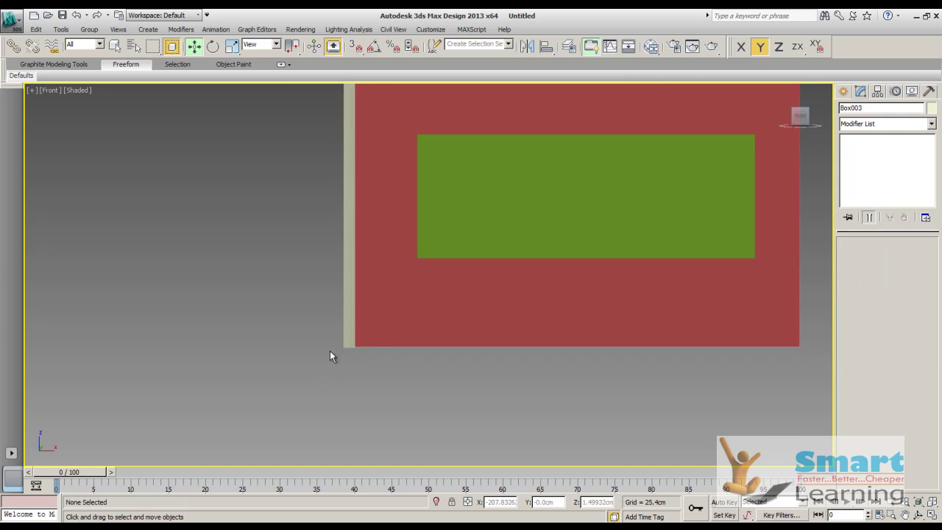
# - Create a small sphere as a drawer knob in the open space beside the table in the perspective view
pyautogui.scroll(-5, 309, 365)
pyautogui.scroll(-2, 298, 377)
pyautogui.moveTo(512, 227); pyautogui.dragTo(503, 283, button='middle')
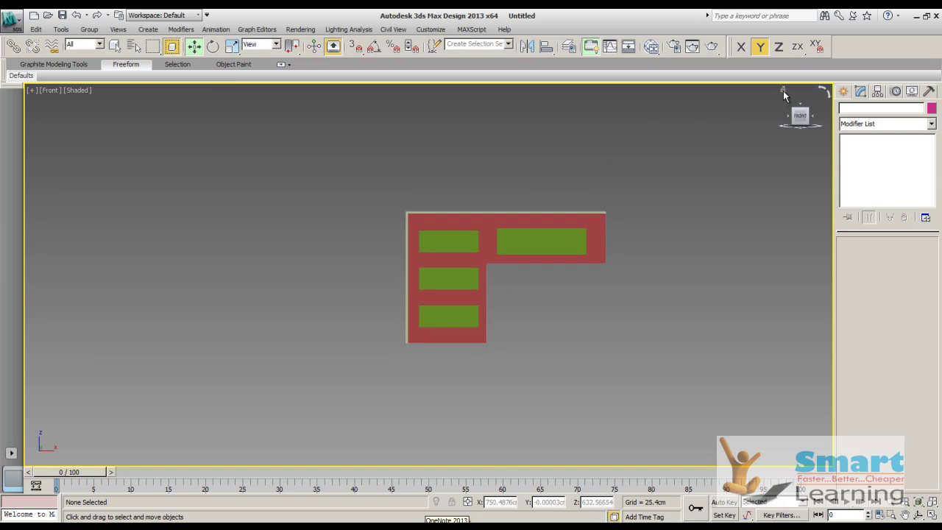
pyautogui.click(784, 91)
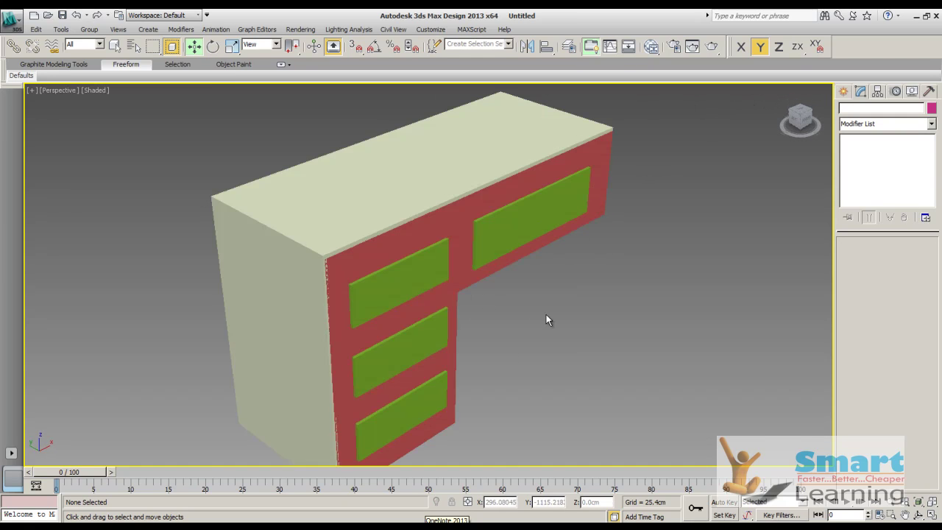
pyautogui.scroll(-3, 546, 320)
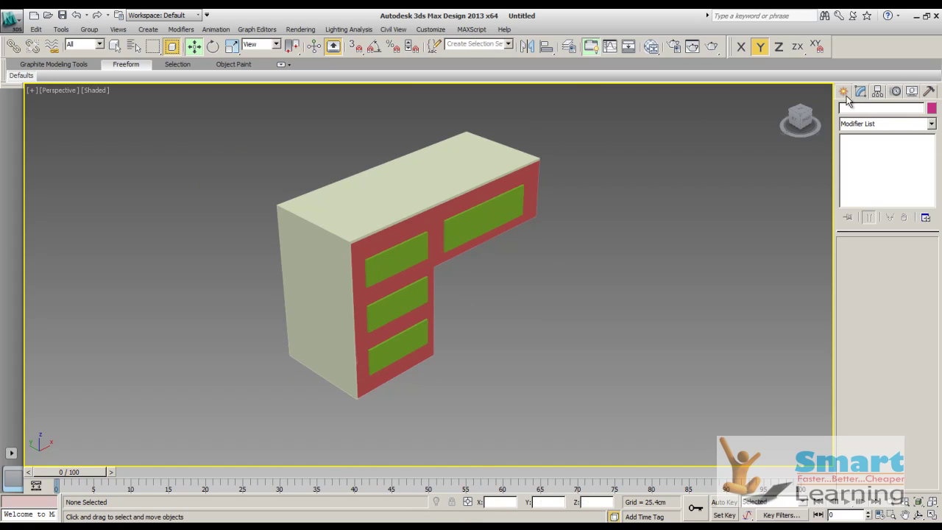
pyautogui.click(845, 93)
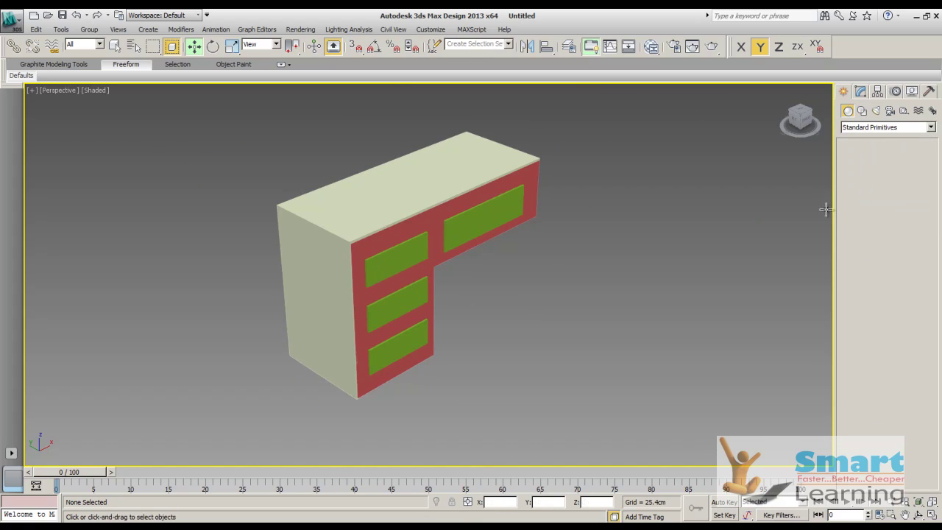
pyautogui.click(865, 180)
pyautogui.moveTo(602, 316); pyautogui.dragTo(602, 317)
pyautogui.rightClick(633, 287)
pyautogui.click(624, 312)
# - In the front view, move the sphere onto the middle of the uppermost small drawer, at about X -85.8 cm and Z 253.2 cm
pyautogui.scroll(5, 648, 331)
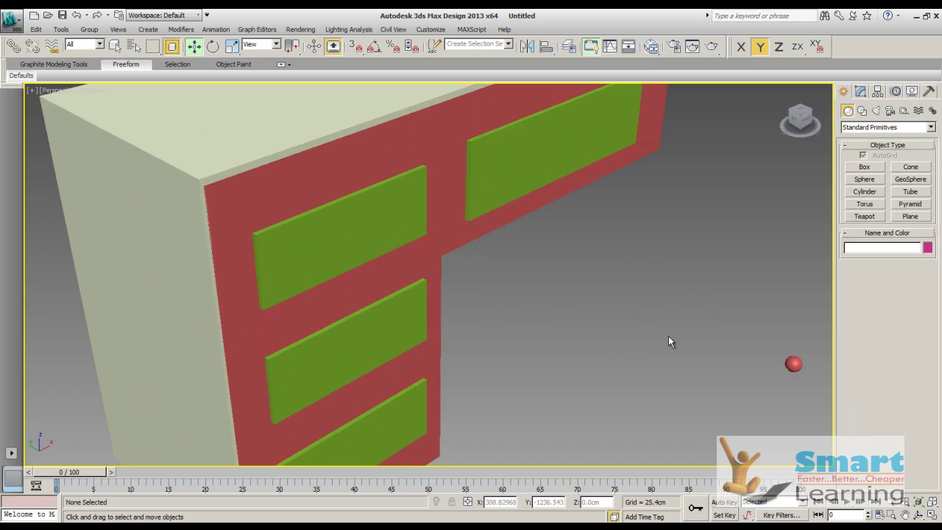
pyautogui.moveTo(671, 341); pyautogui.dragTo(532, 271, button='middle')
pyautogui.scroll(-3, 567, 314)
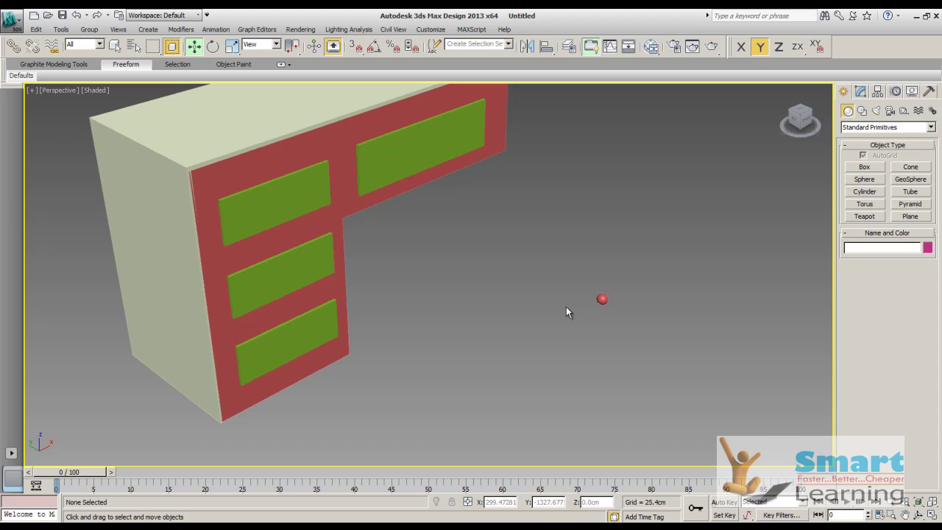
pyautogui.press('f')
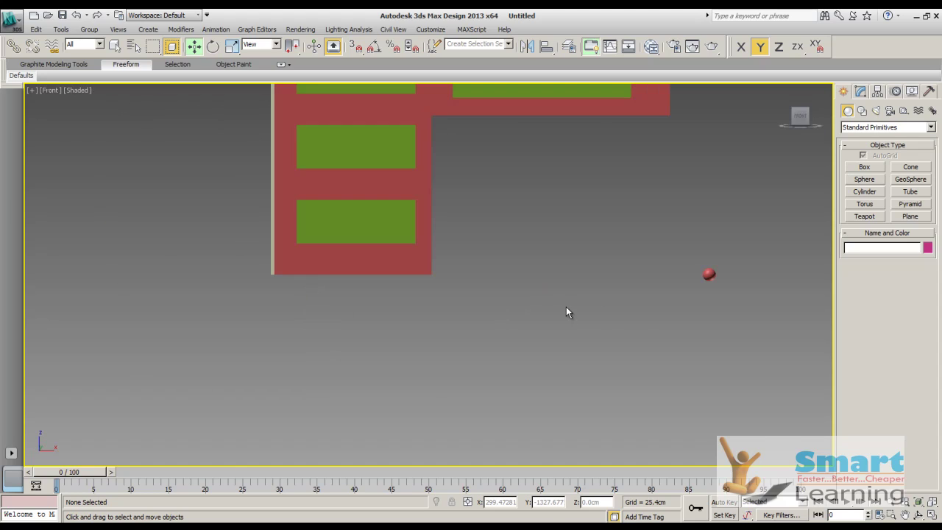
pyautogui.click(625, 272)
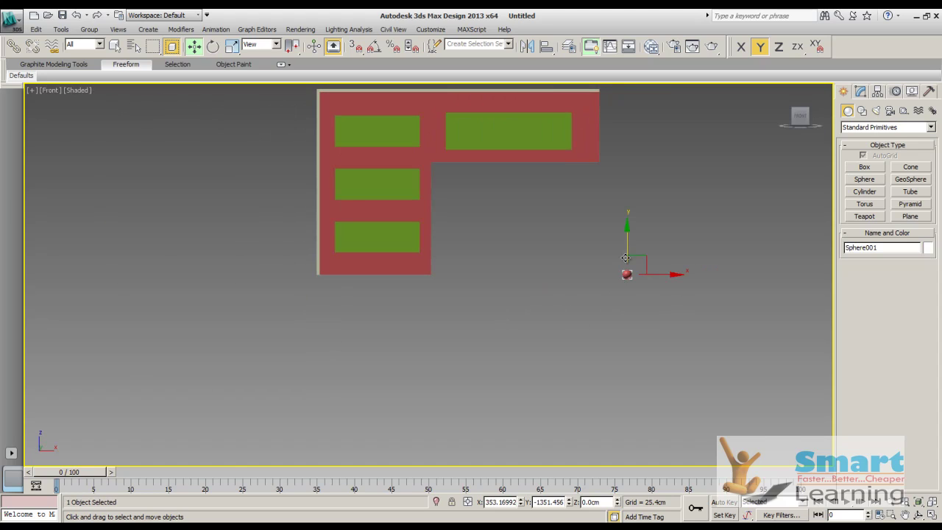
pyautogui.moveTo(626, 228); pyautogui.dragTo(622, 120)
pyautogui.moveTo(658, 165); pyautogui.dragTo(415, 133)
pyautogui.press('F6')
pyautogui.press('F5')
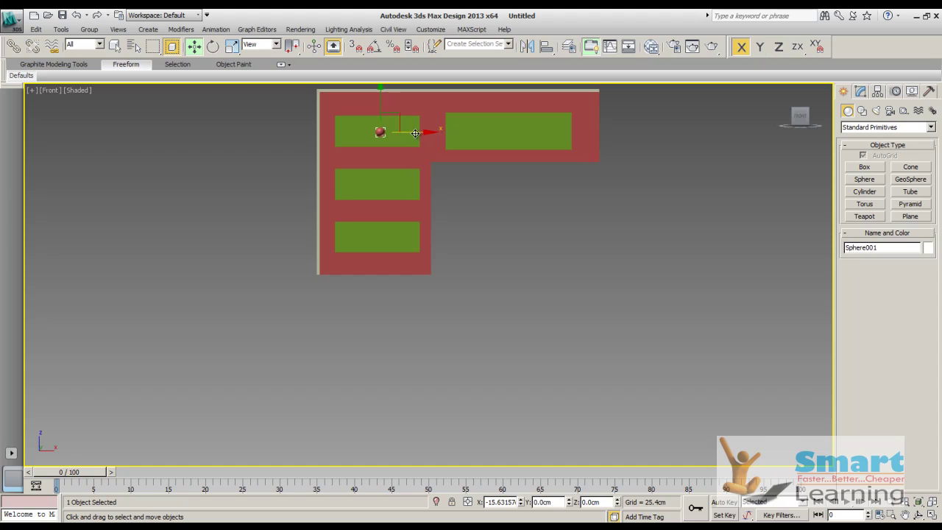
# - In the left view, move the sphere about 150.6 cm towards the table until it sits against the drawer front
pyautogui.click(600, 283)
pyautogui.press('l')
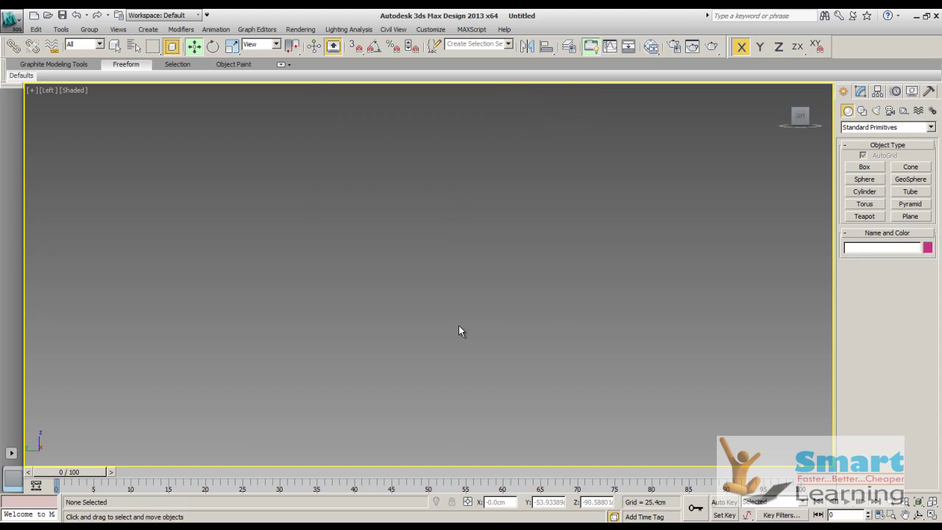
pyautogui.click(602, 186)
pyautogui.moveTo(641, 187); pyautogui.dragTo(492, 179)
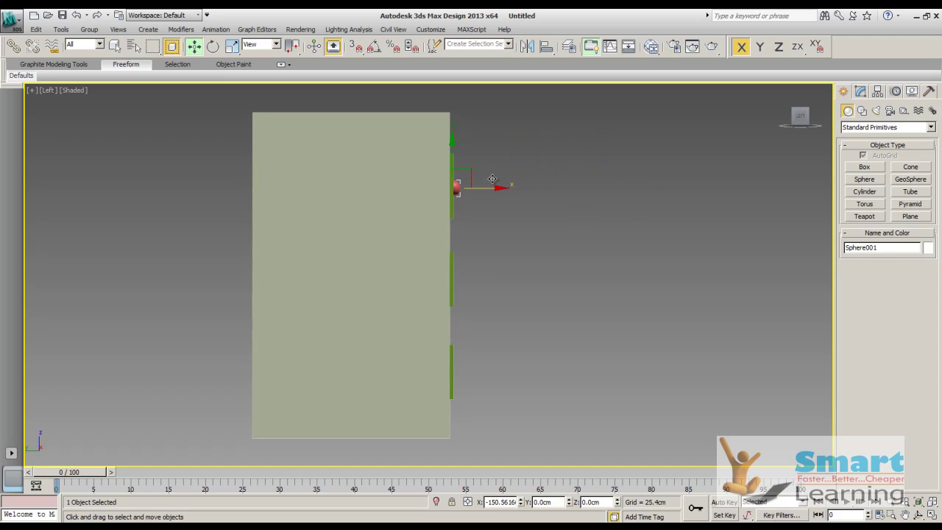
pyautogui.click(532, 240)
# - Clone the knob downwards as two instances spaced about 94 cm apart, one for each of the two lower drawers
pyautogui.click(457, 188)
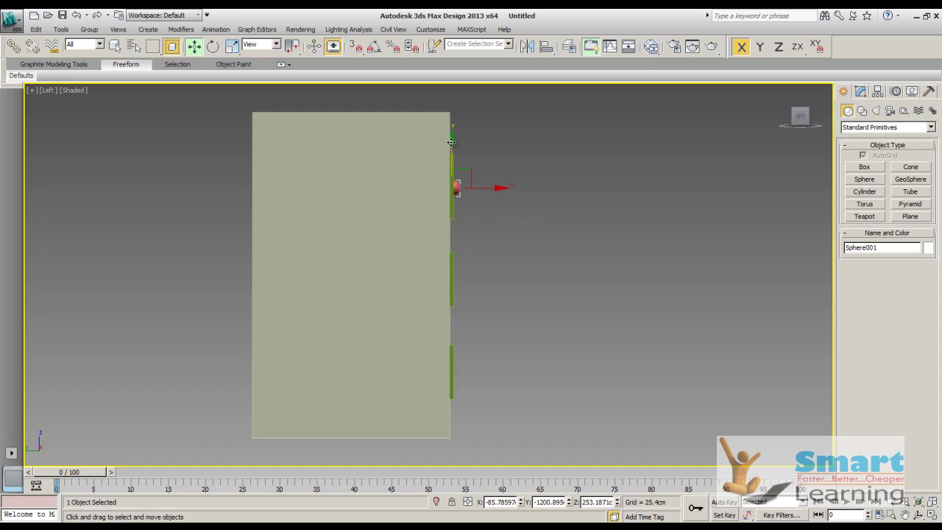
pyautogui.keyDown('shift'); pyautogui.moveTo(452, 142); pyautogui.dragTo(451, 239); pyautogui.keyUp('shift')
pyautogui.click(502, 275)
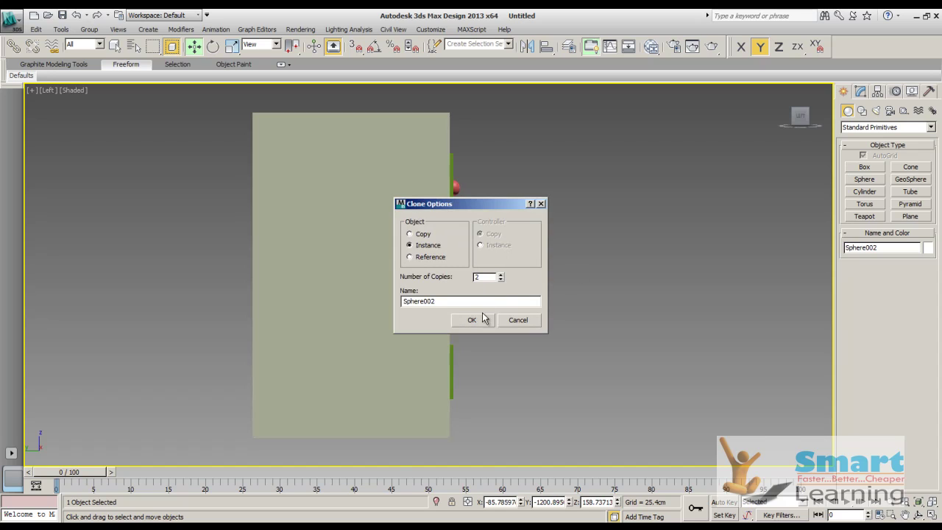
pyautogui.click(473, 320)
pyautogui.click(579, 316)
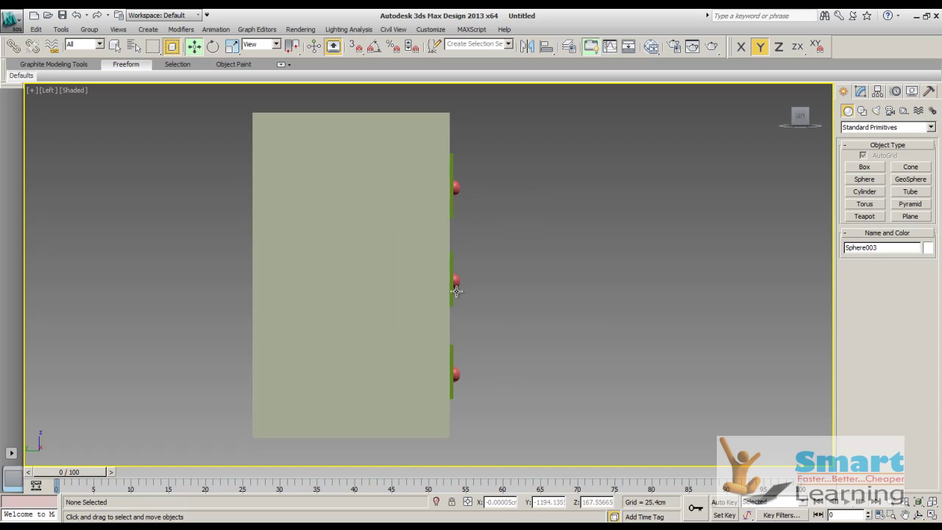
# - Change the object color of all three drawer knobs to blue
pyautogui.click(785, 95)
pyautogui.press('z')
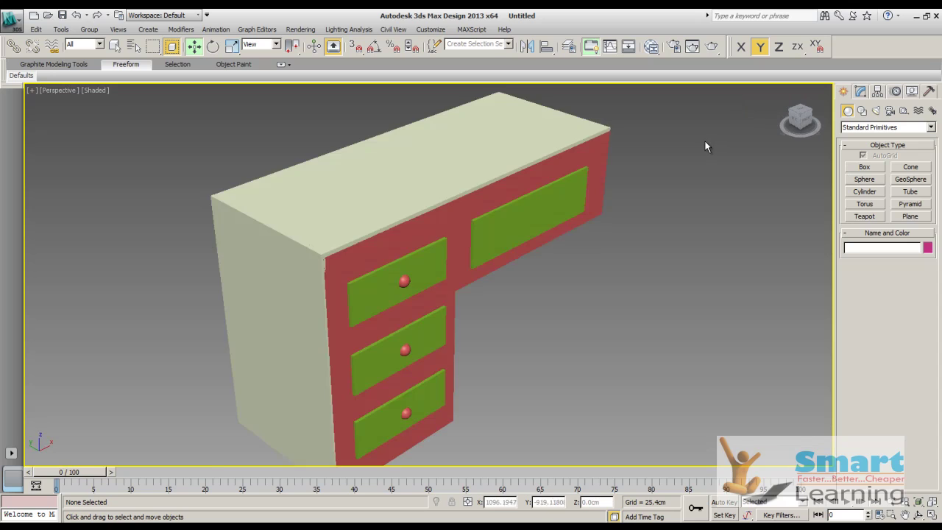
pyautogui.moveTo(570, 311); pyautogui.dragTo(541, 297, button='middle')
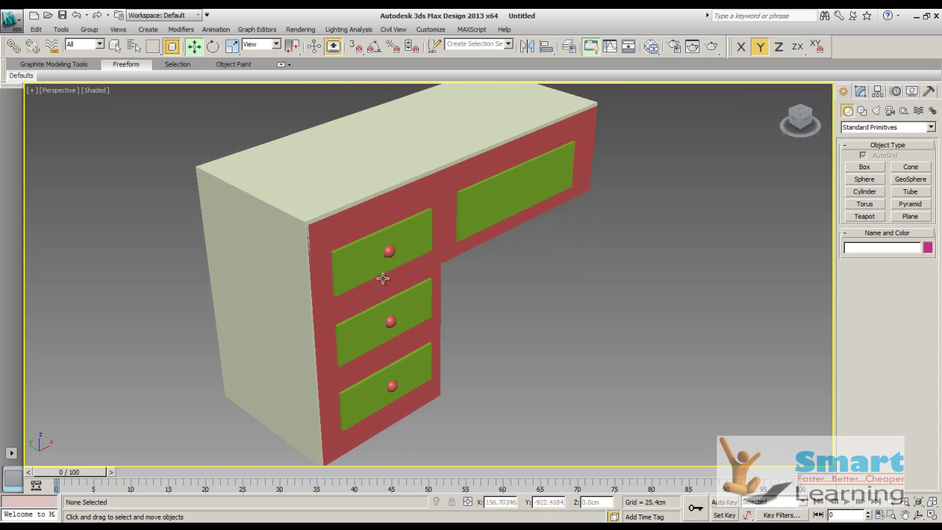
pyautogui.click(388, 252)
pyautogui.keyDown('ctrl'); pyautogui.click(391, 321); pyautogui.keyUp('ctrl')
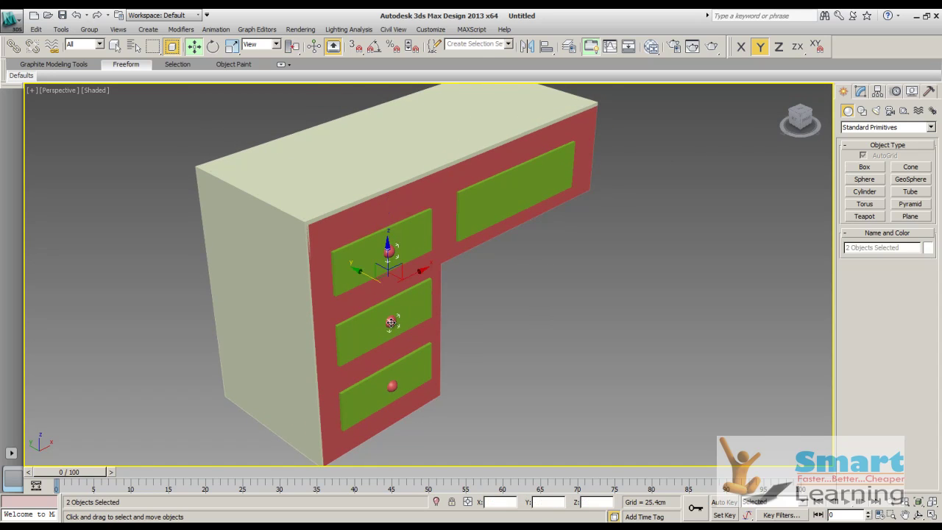
pyautogui.keyDown('ctrl'); pyautogui.click(393, 388); pyautogui.keyUp('ctrl')
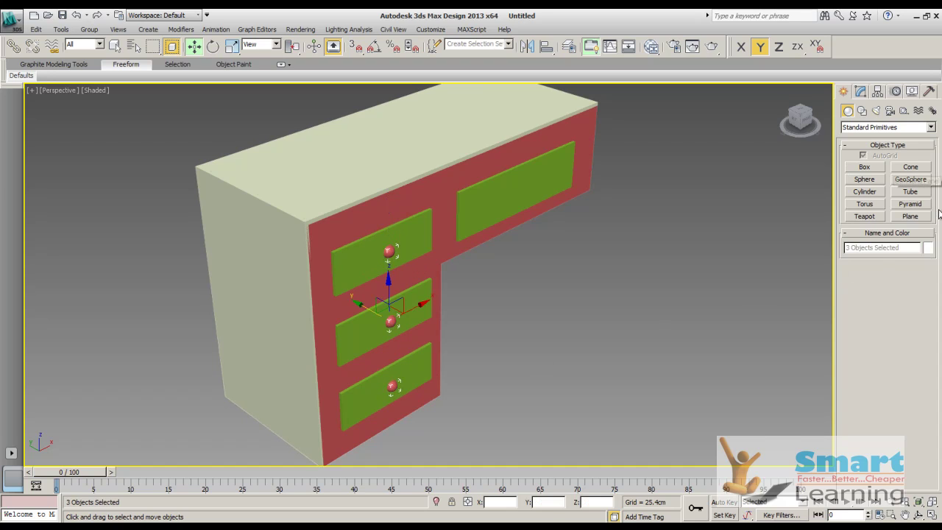
pyautogui.click(928, 247)
pyautogui.click(519, 250)
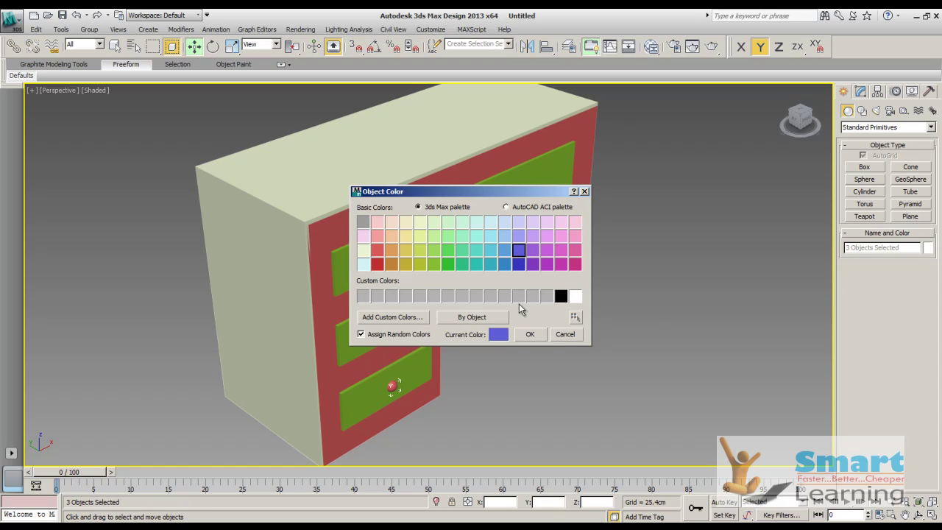
pyautogui.click(531, 334)
pyautogui.click(659, 307)
# - Examine the table and its drawer knobs in the perspective view from near and far
pyautogui.scroll(-2, 544, 292)
pyautogui.moveTo(543, 297); pyautogui.dragTo(503, 312, button='middle')
pyautogui.scroll(2, 443, 296)
pyautogui.moveTo(444, 297); pyautogui.dragTo(545, 284, button='middle')
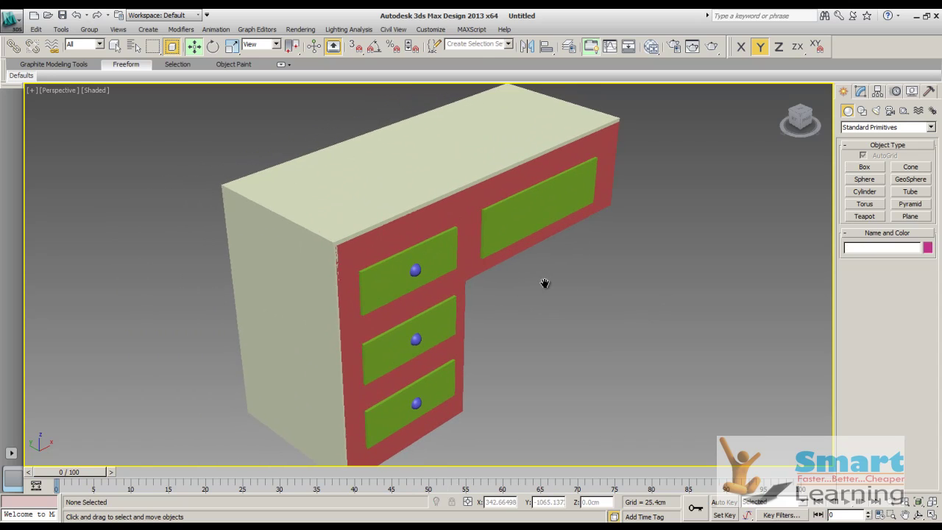
pyautogui.scroll(-2, 530, 282)
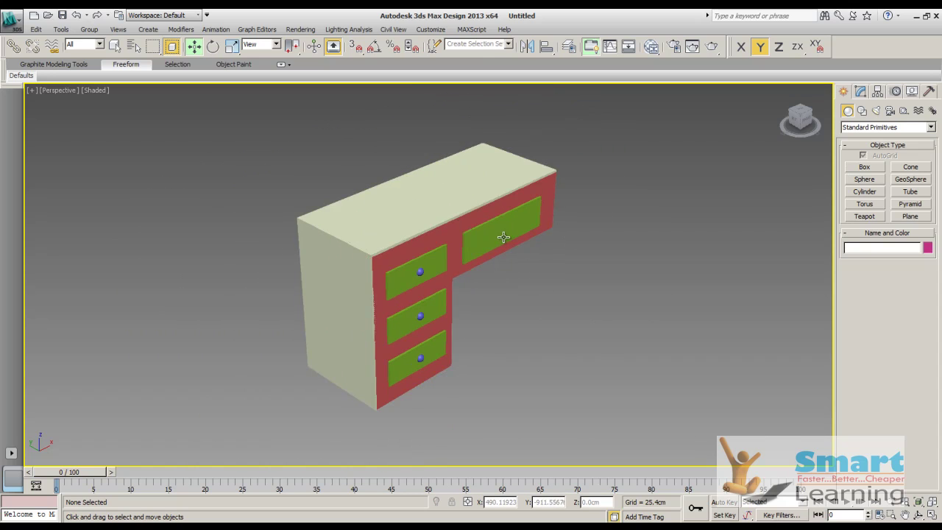
pyautogui.scroll(2, 497, 262)
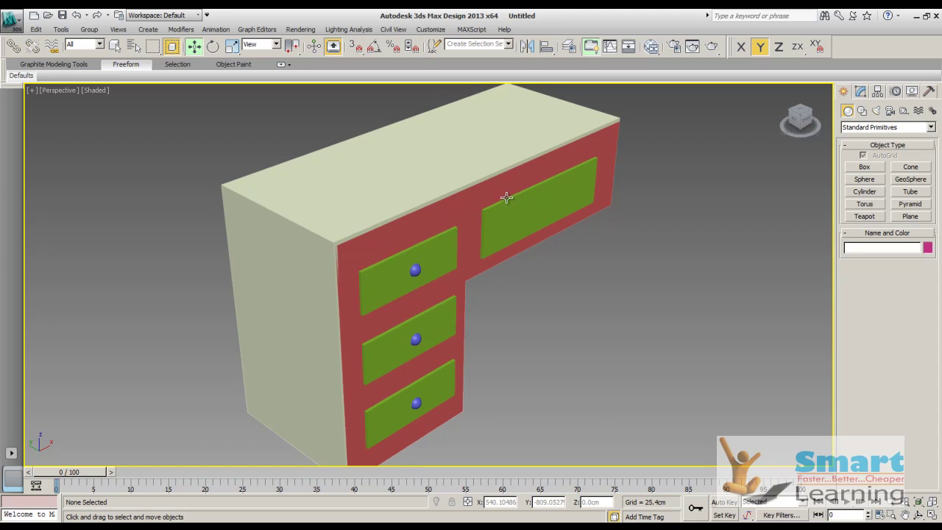
pyautogui.scroll(-2, 506, 197)
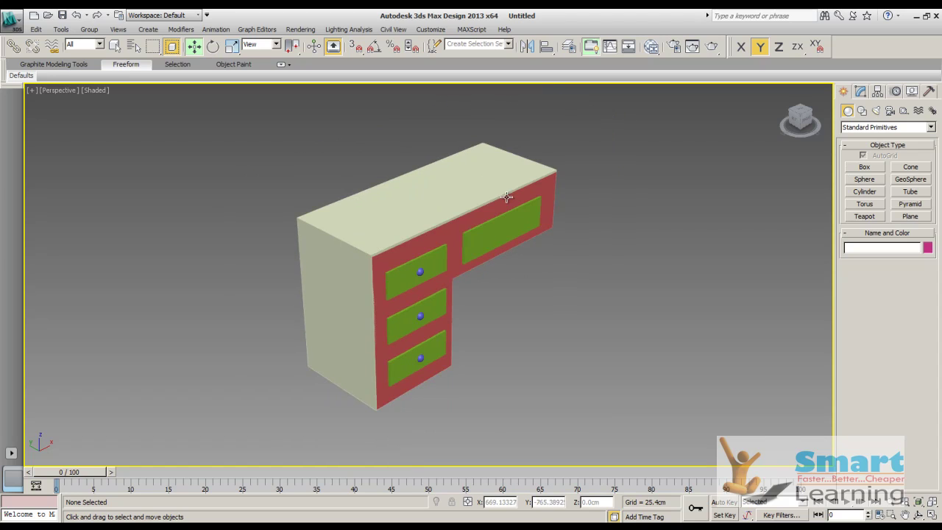